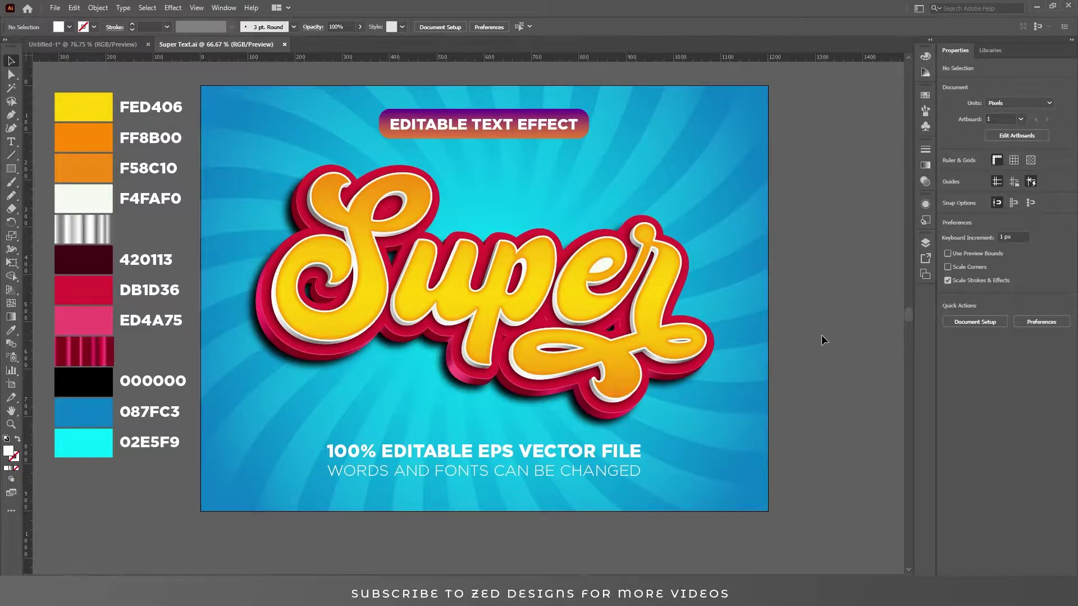
- Marquee-select all the finished Super artwork and delete it
drag(201, 87, 811, 515)
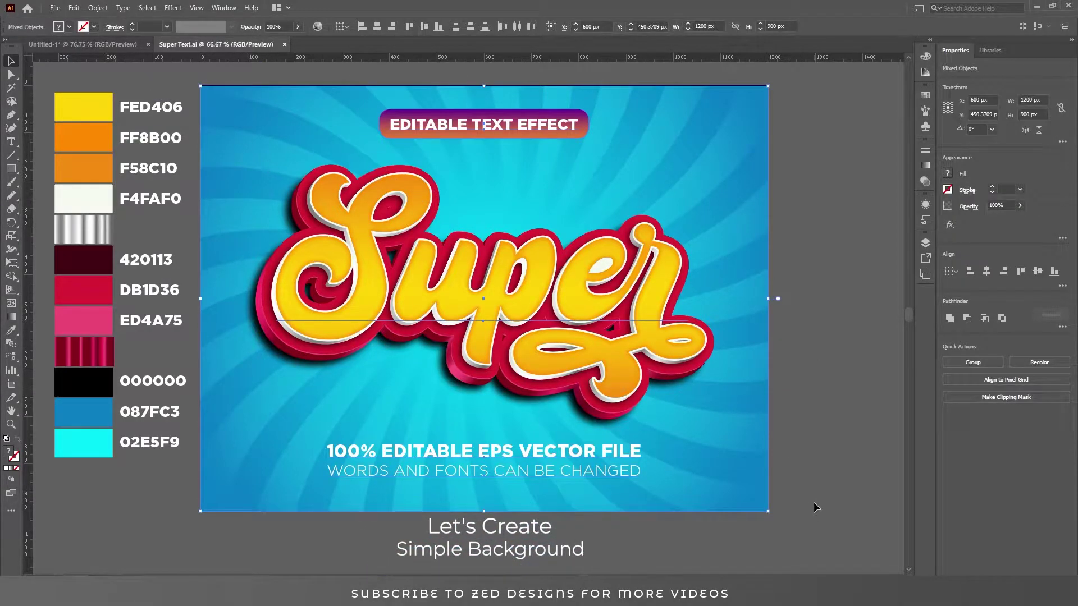
key(Delete)
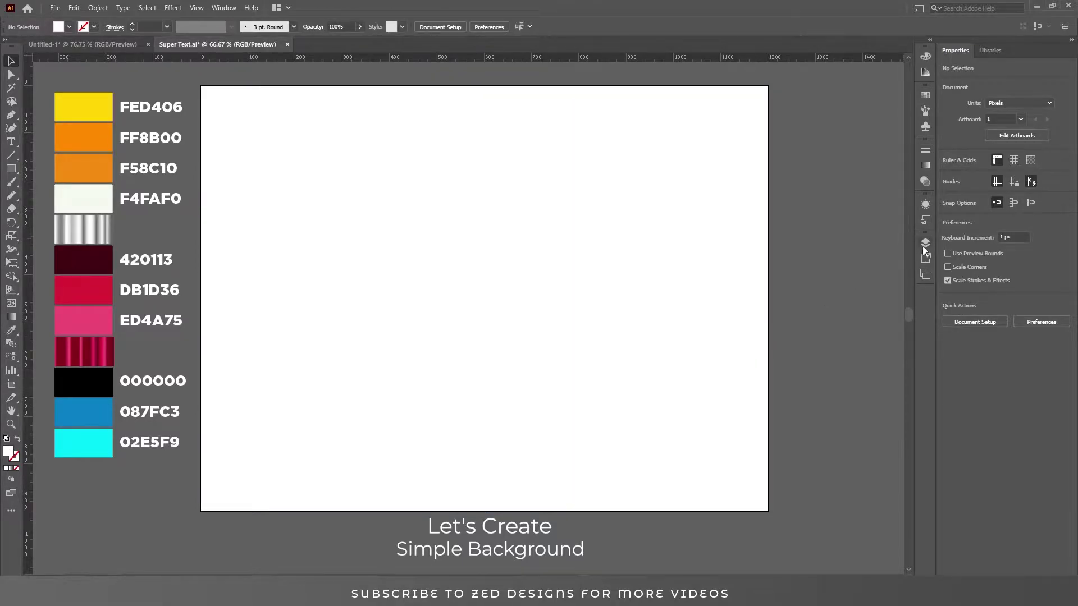
- Create a 1200 × 900 px rectangle from the Rectangle tool's size dialog
click(925, 244)
click(11, 169)
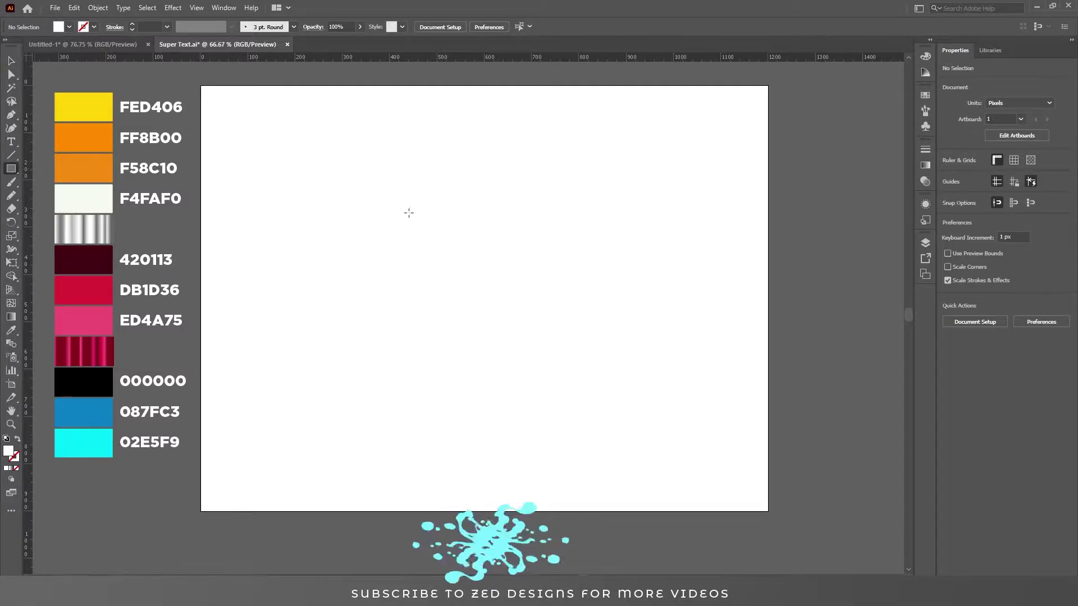
click(427, 215)
text(120)
key(Tab)
text(900)
click(499, 317)
- Centre the rectangle horizontally and vertically on the artboard
key(v)
click(480, 27)
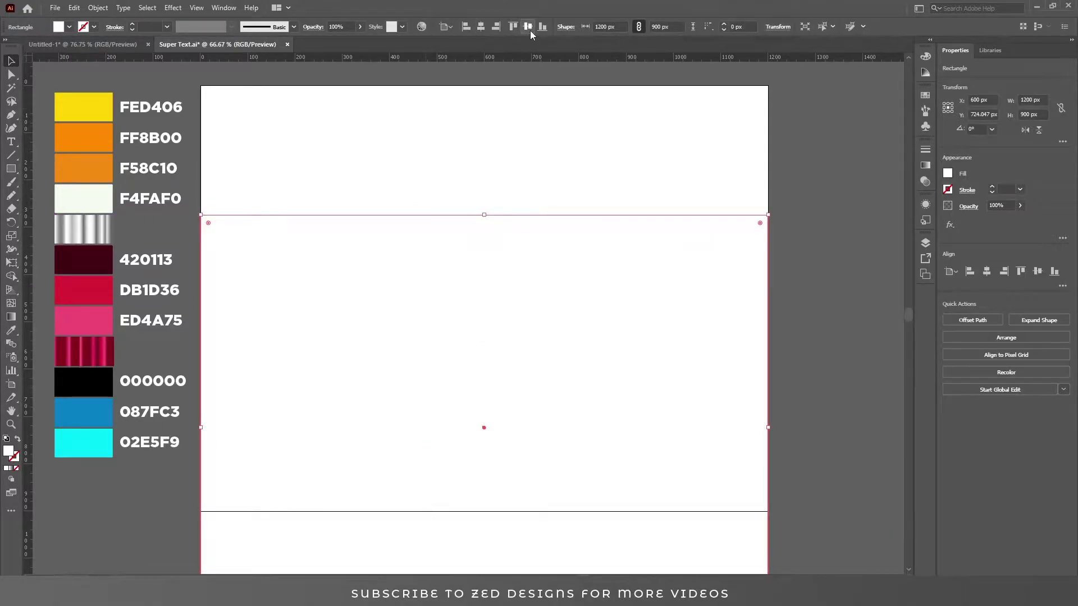
click(528, 29)
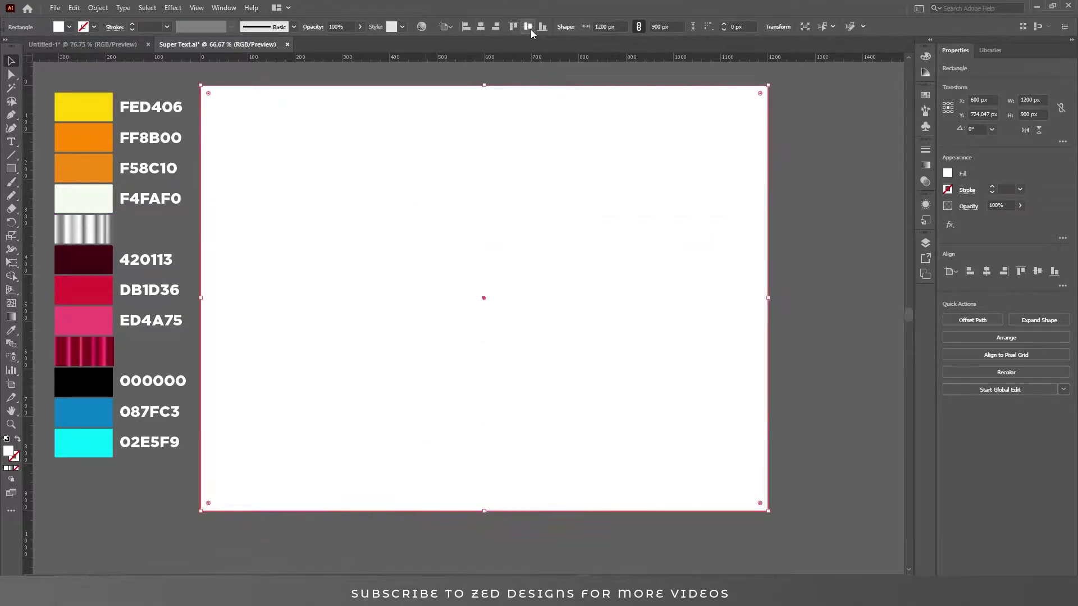
click(921, 164)
- Apply a radial gradient and set the outer stop to RGB blue 087FC3
click(857, 164)
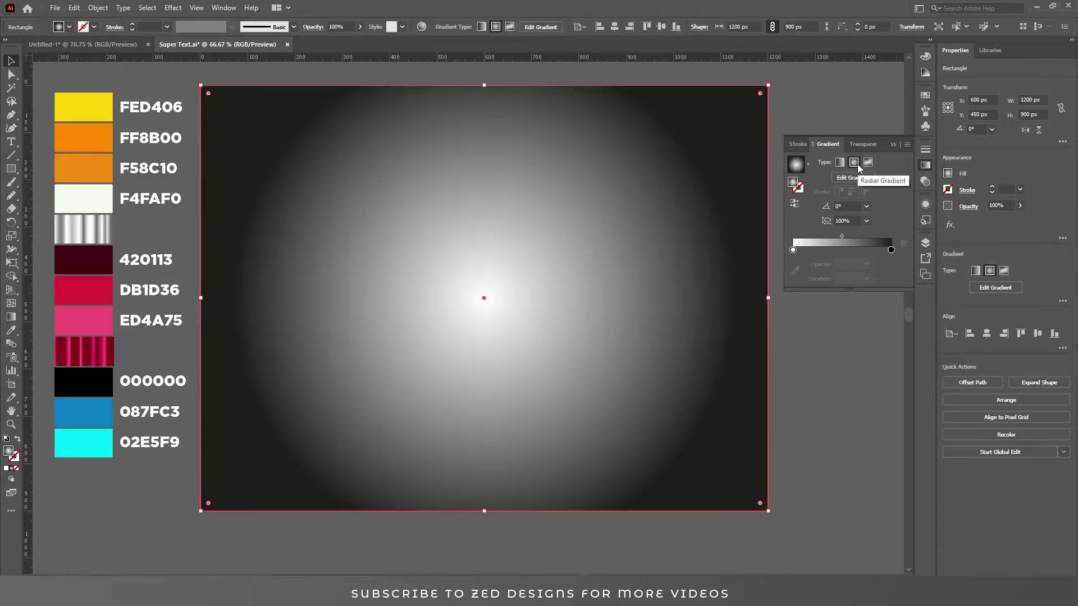
double_click(890, 250)
click(889, 262)
click(943, 277)
click(876, 346)
text(087fc3)
key(Return)
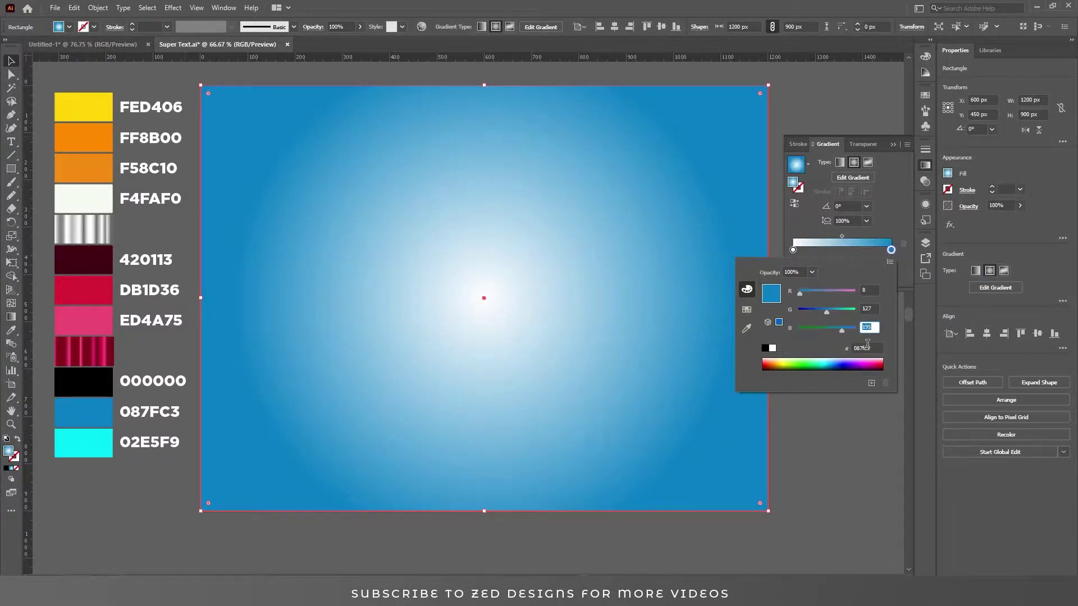
- Set the centre gradient stop to RGB cyan 02E5F9
double_click(793, 251)
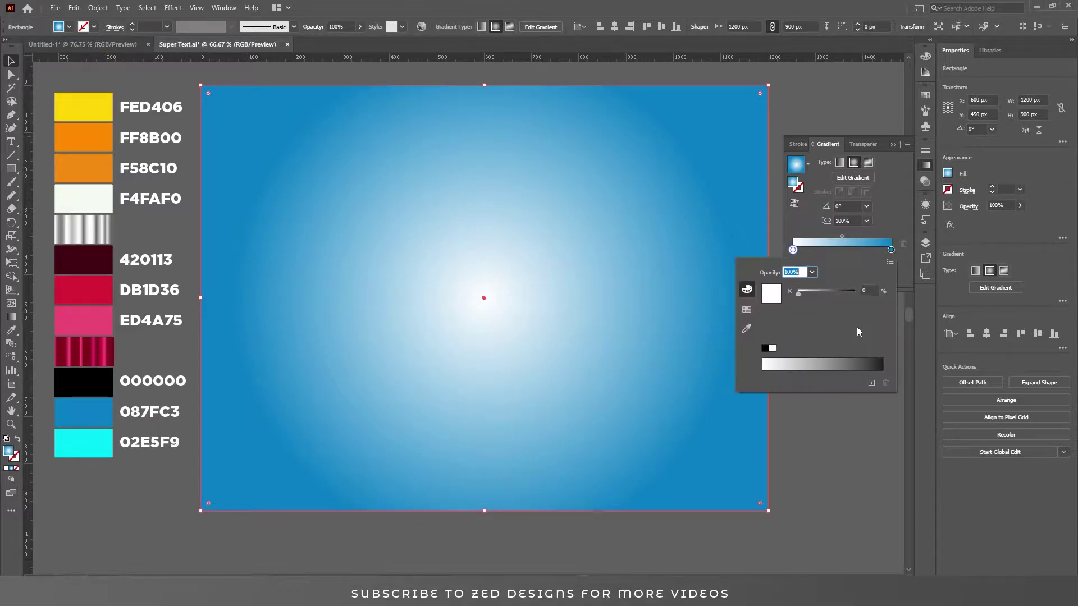
click(890, 261)
click(920, 276)
click(864, 347)
text(02e5f9)
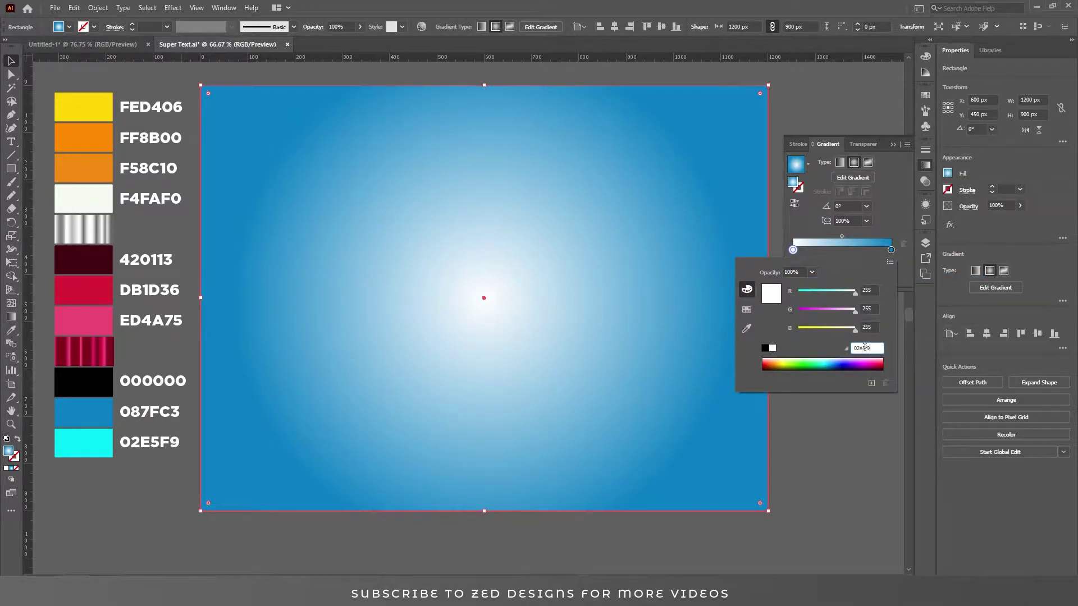
key(Return)
- Widen the radial gradient with the Gradient tool, blue stop near 92%, then deselect
key(g)
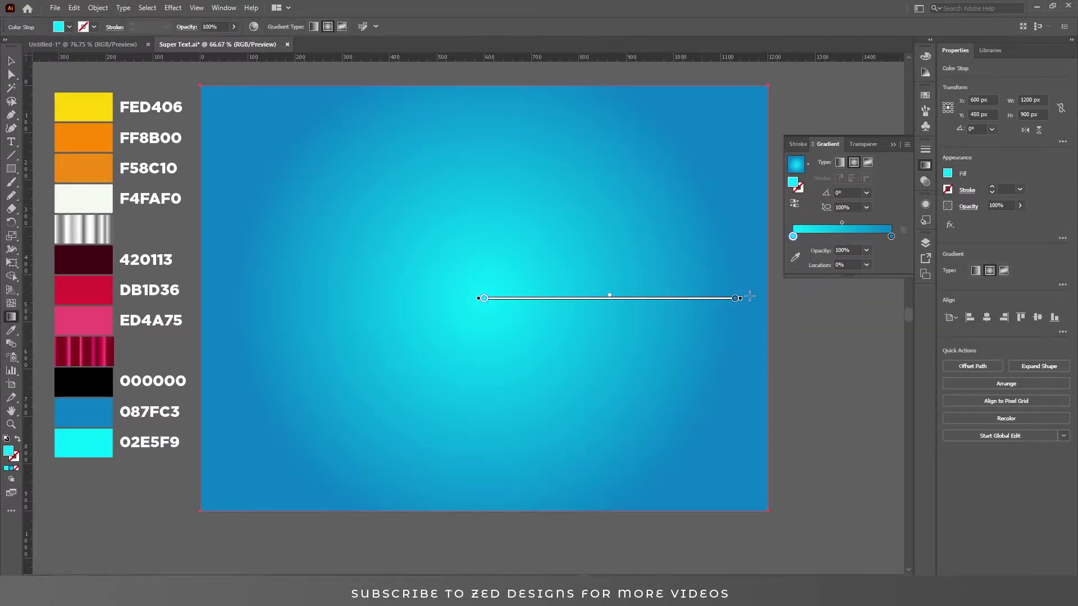
drag(738, 298, 761, 298)
drag(621, 296, 600, 296)
mouse_move(759, 300)
mouse_down()
mouse_move(736, 298)
mouse_move(780, 298)
mouse_up()
key(v)
click(822, 305)
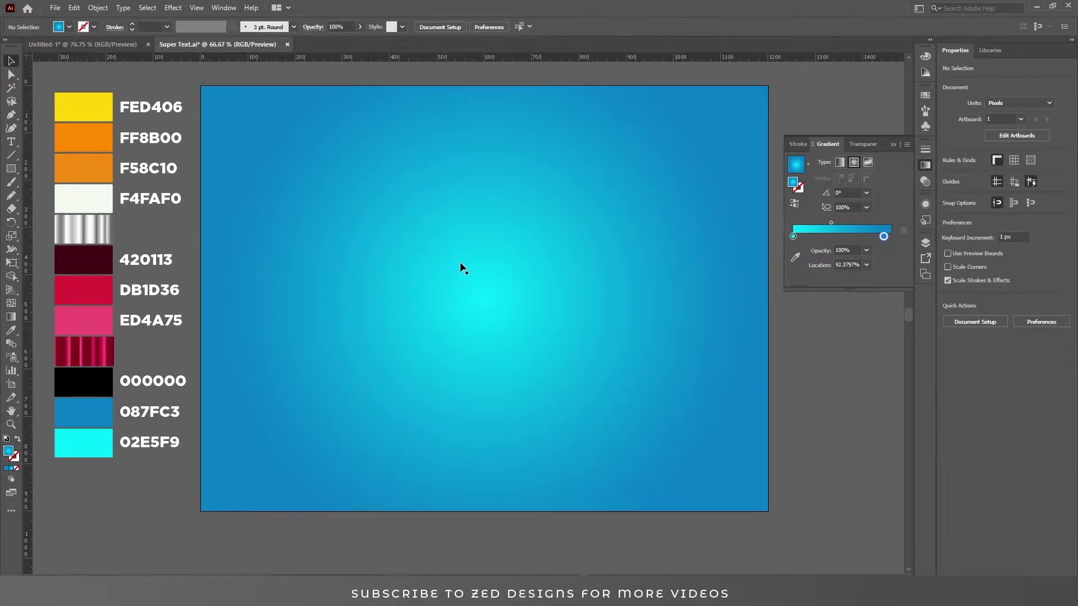
- Draw a curved two-point arc from the artboard's left edge with the Pen tool
key(p)
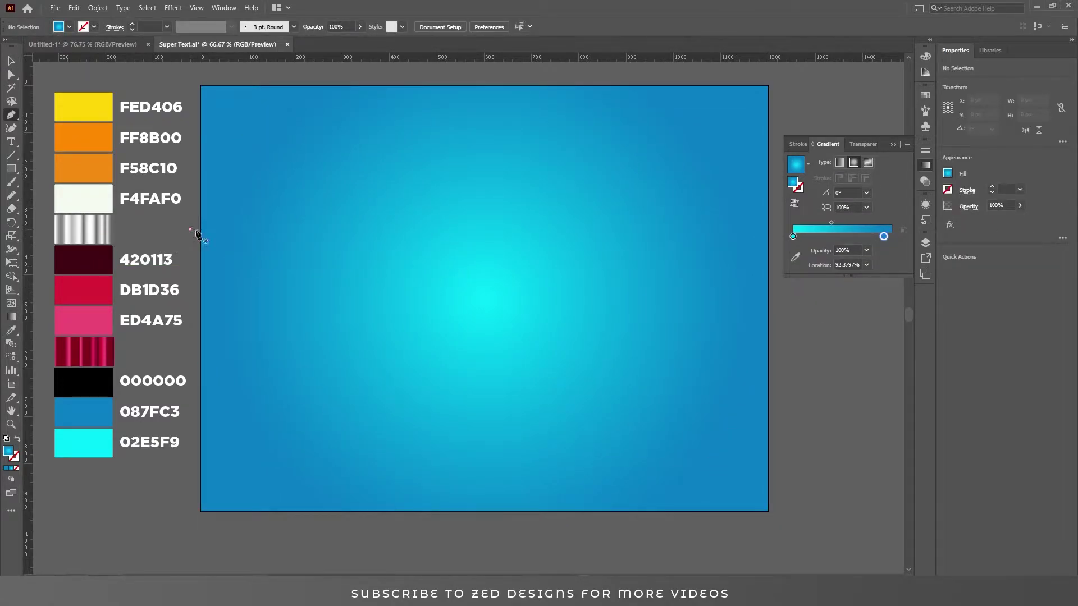
click(190, 229)
drag(498, 229, 671, 316)
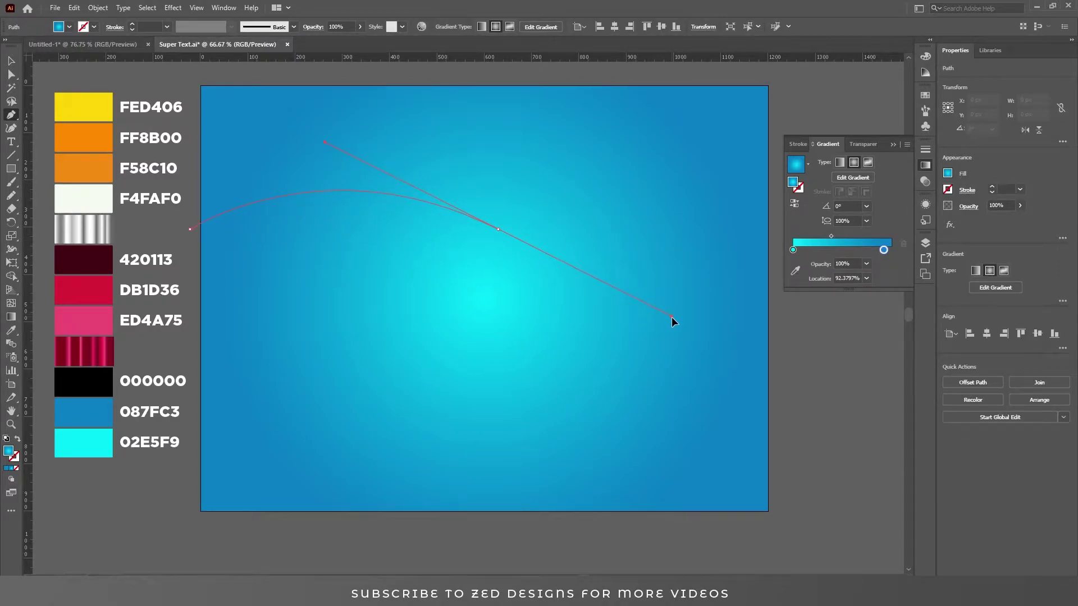
key(v)
- Give the arc a 63 pt black stroke and no fill
click(1004, 189)
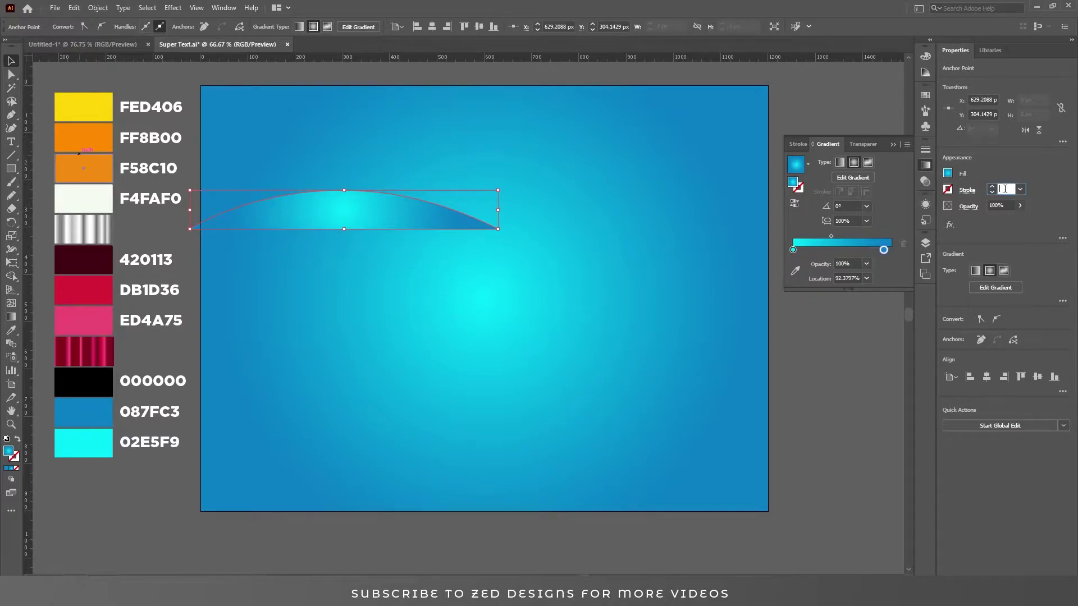
text(63)
key(Tab)
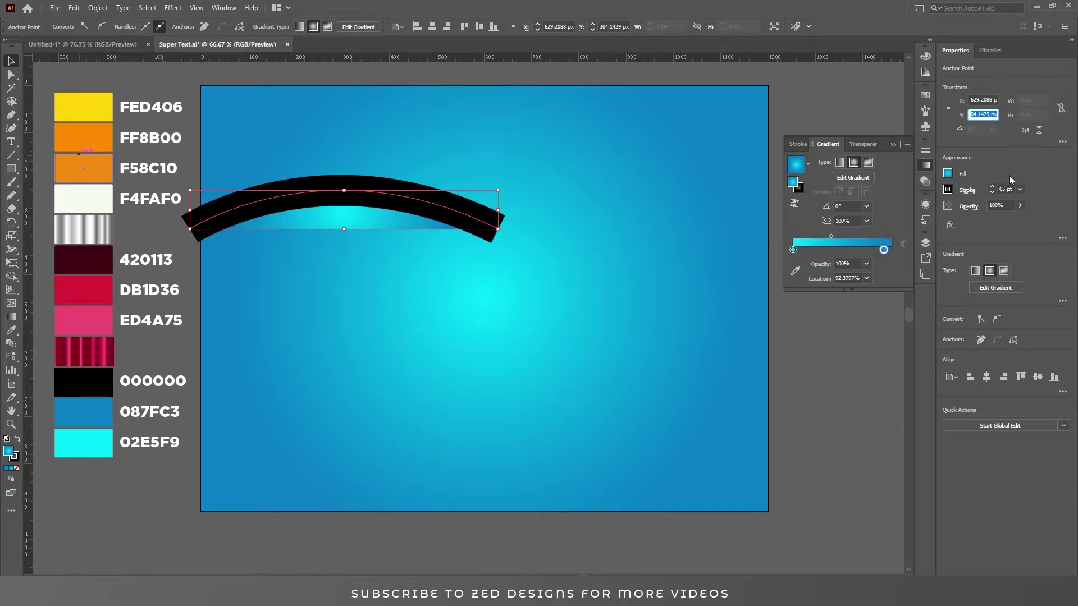
click(948, 174)
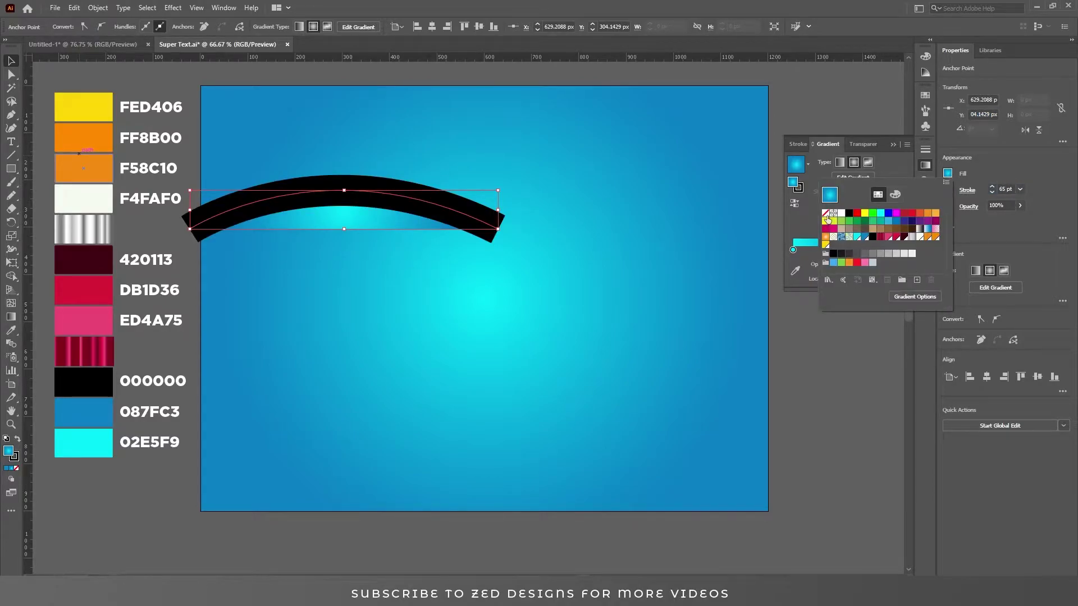
click(825, 214)
- Apply a tapering width profile to the arc's stroke
click(967, 190)
click(911, 359)
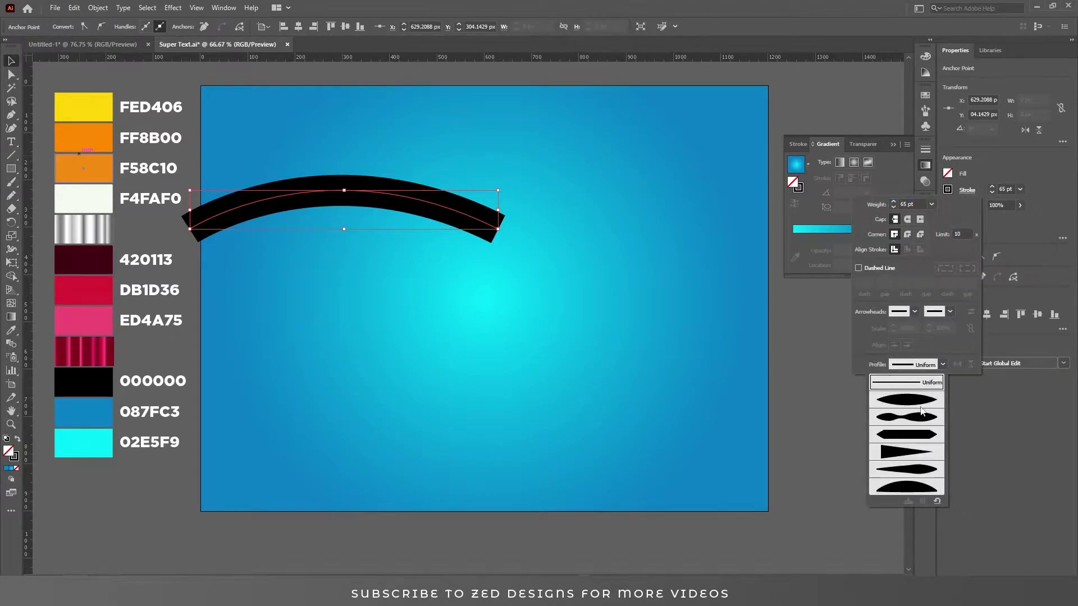
click(913, 452)
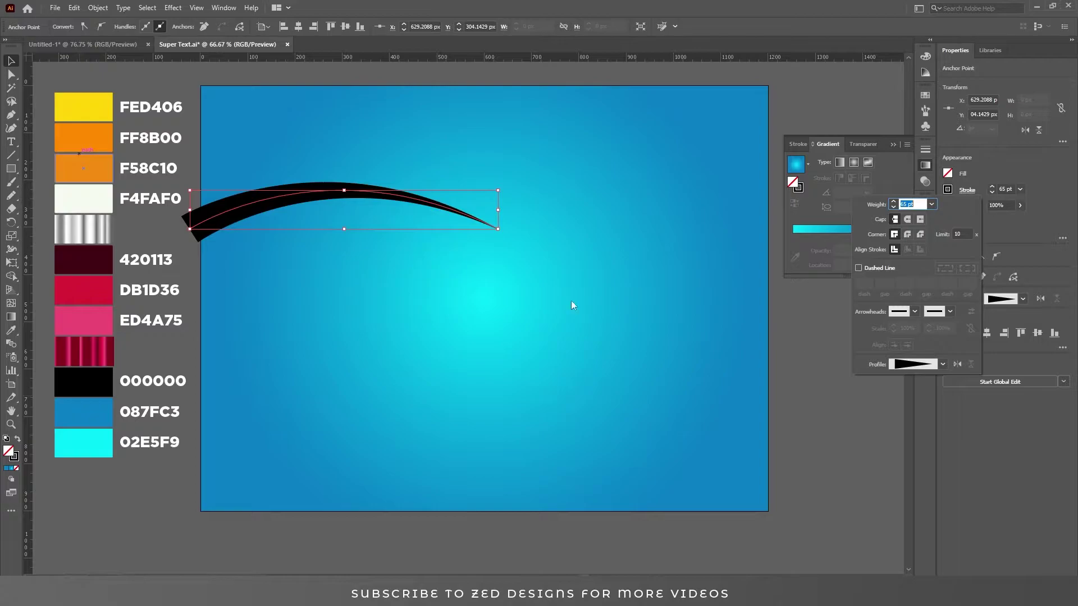
- Apply a Transform effect to the arc with 10° angle and 35 copies
click(175, 9)
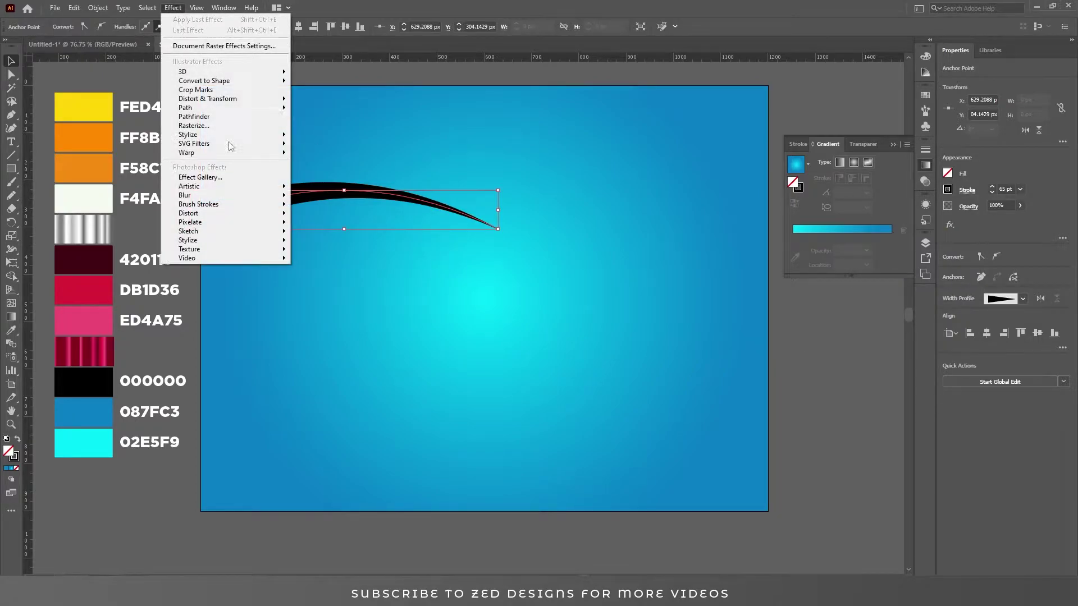
mouse_move(243, 100)
click(325, 138)
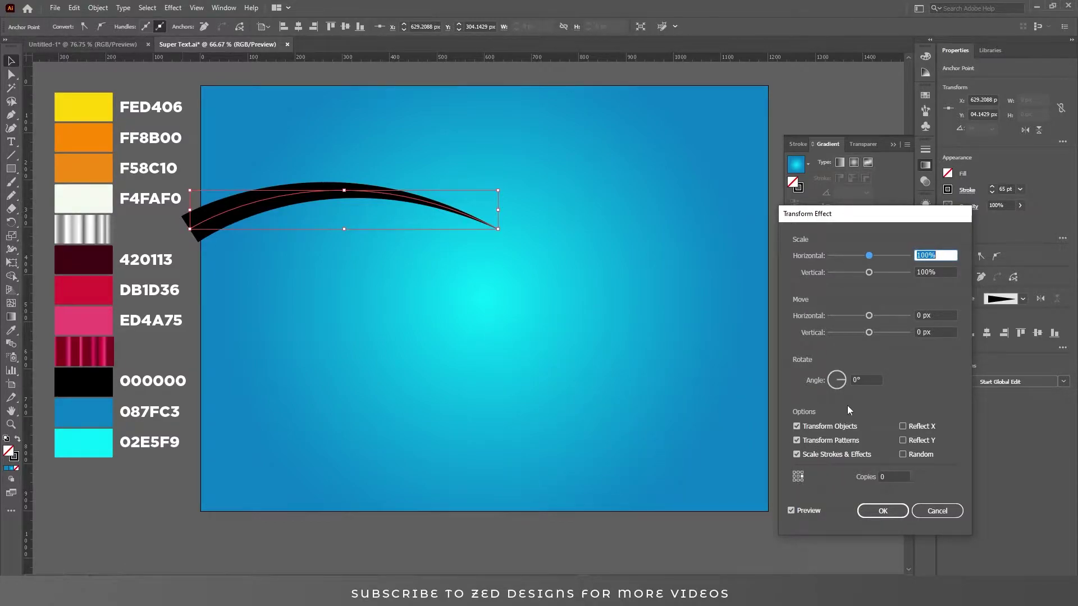
click(864, 377)
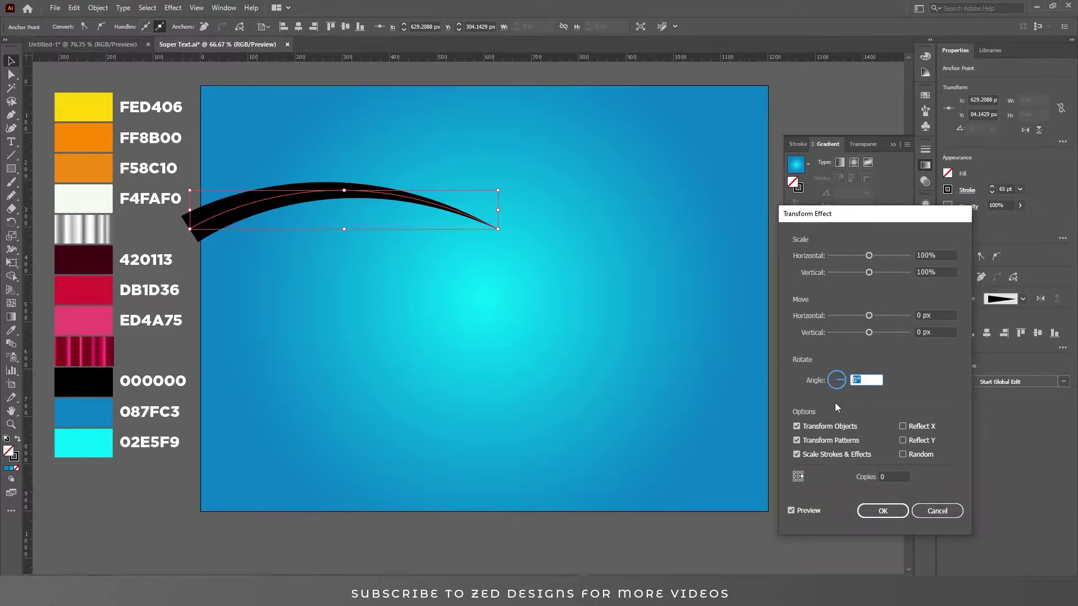
text(10)
key(Tab)
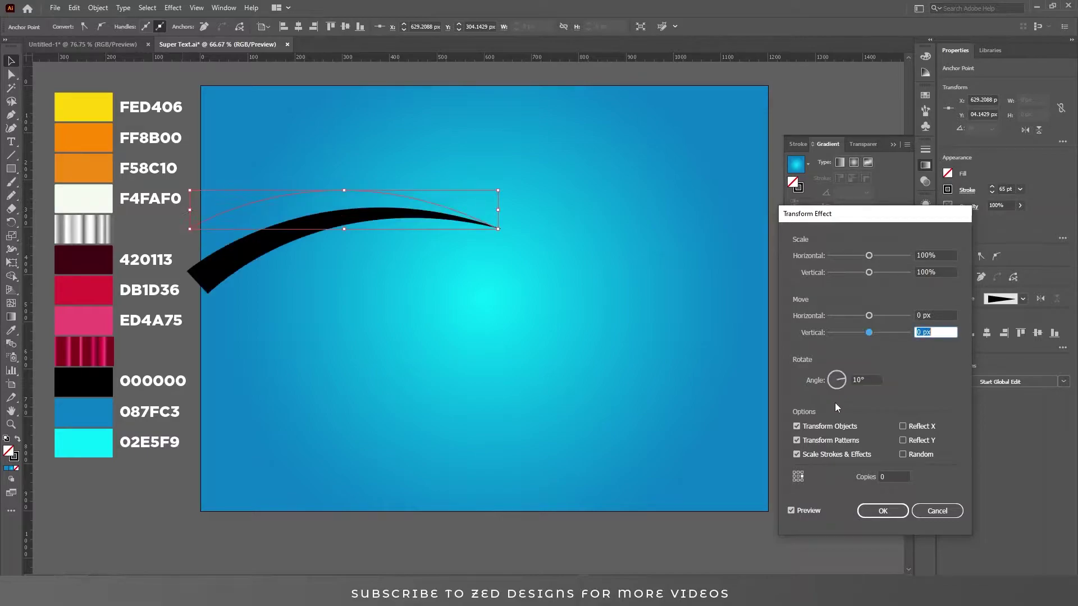
click(903, 475)
key(Up)
key(Up)
key(Up)
key(Up)
key(Up)
key(Up)
key(Up)
key(Up)
key(Up)
key(Up)
key(Up)
key(Up)
key(Up)
key(Up)
key(Up)
key(Up)
key(Up)
key(Up)
key(Up)
key(Up)
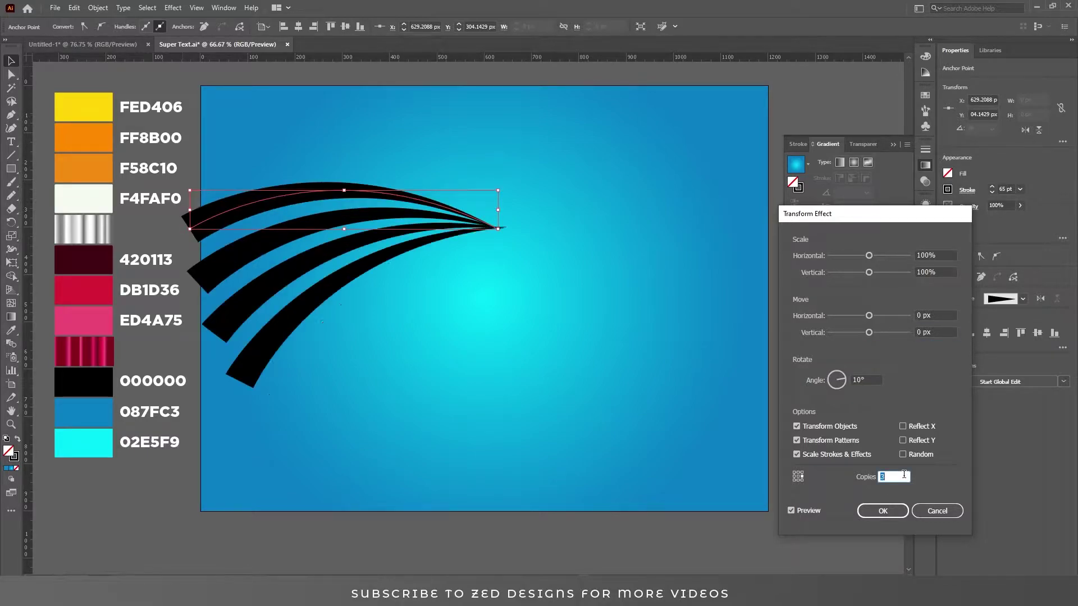
key(Up)
key(Up)
key(Up)
key(Up)
key(Up)
key(Up)
key(Up)
key(Up)
key(Up)
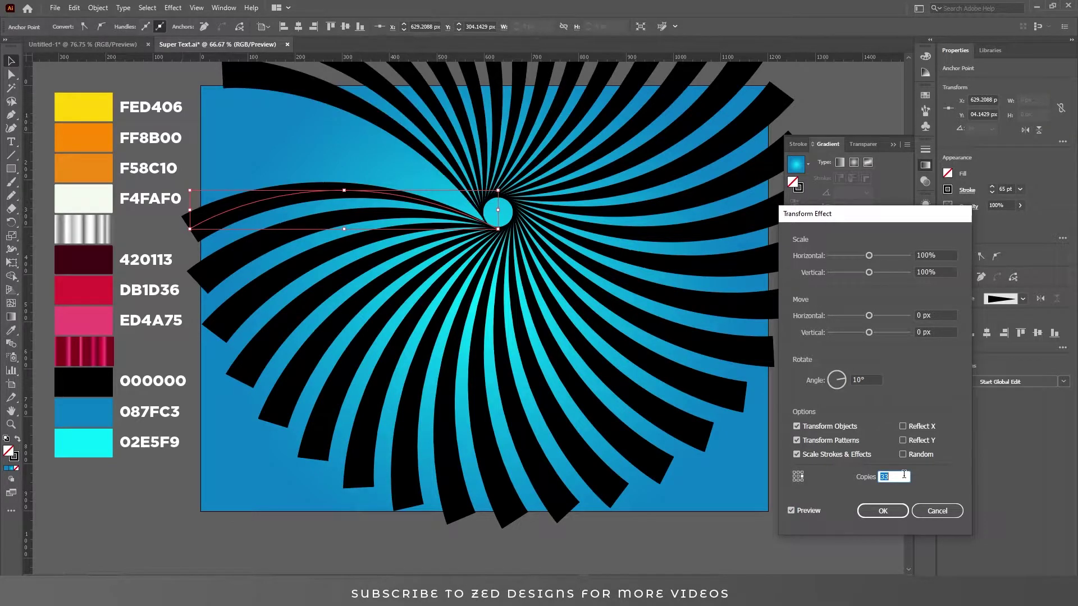
click(902, 511)
click(96, 8)
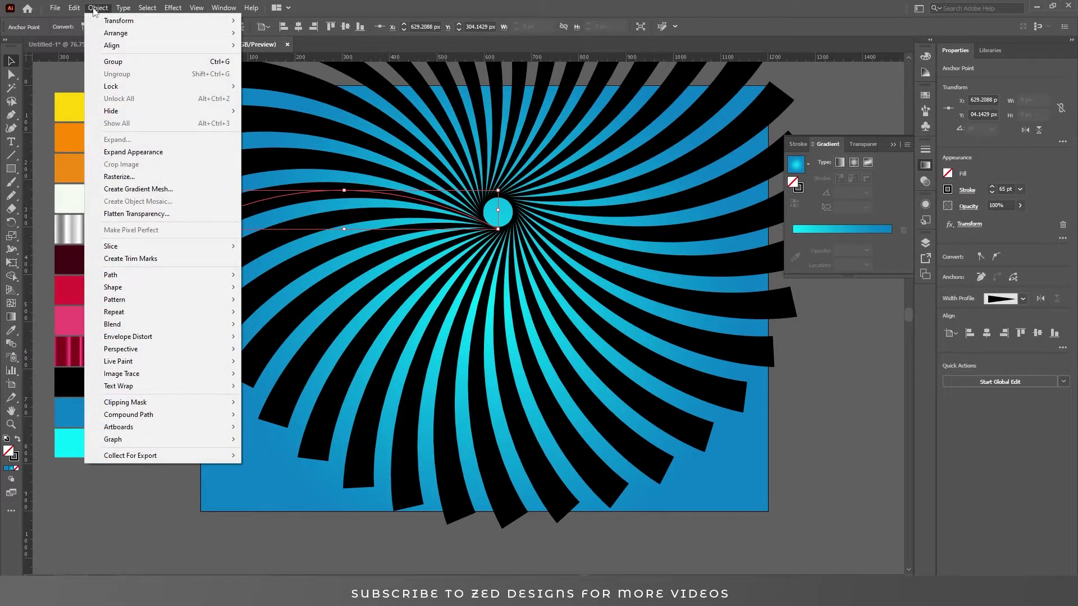
- Expand the spiral into paths, centre it on the artboard and stretch it wider
click(155, 159)
click(528, 26)
drag(802, 300, 863, 298)
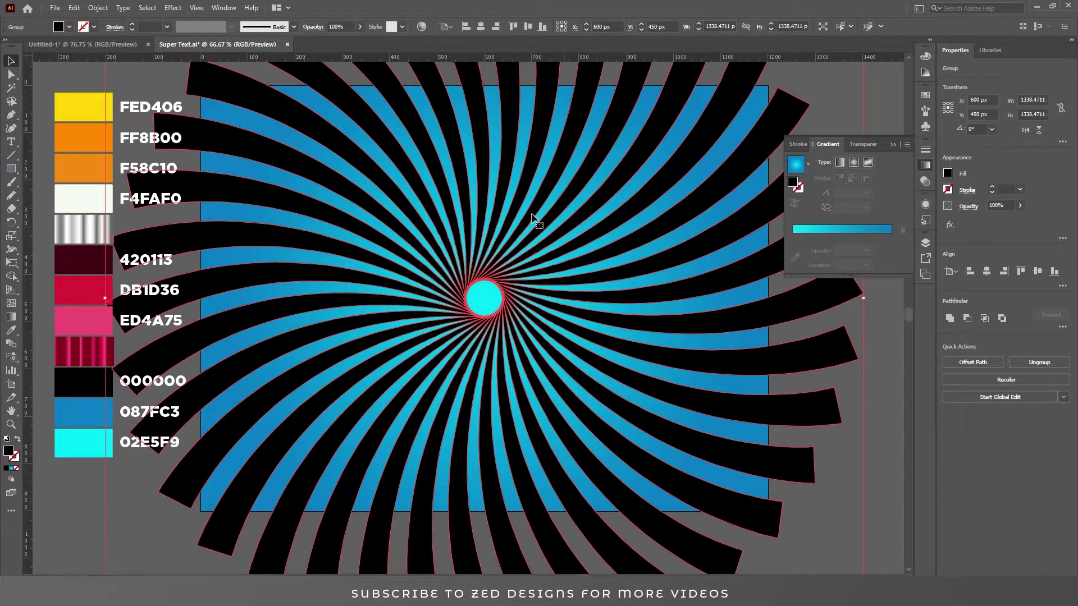
click(924, 164)
click(925, 164)
- Fill the spiral with a radial gradient whose two stops are both white
click(853, 162)
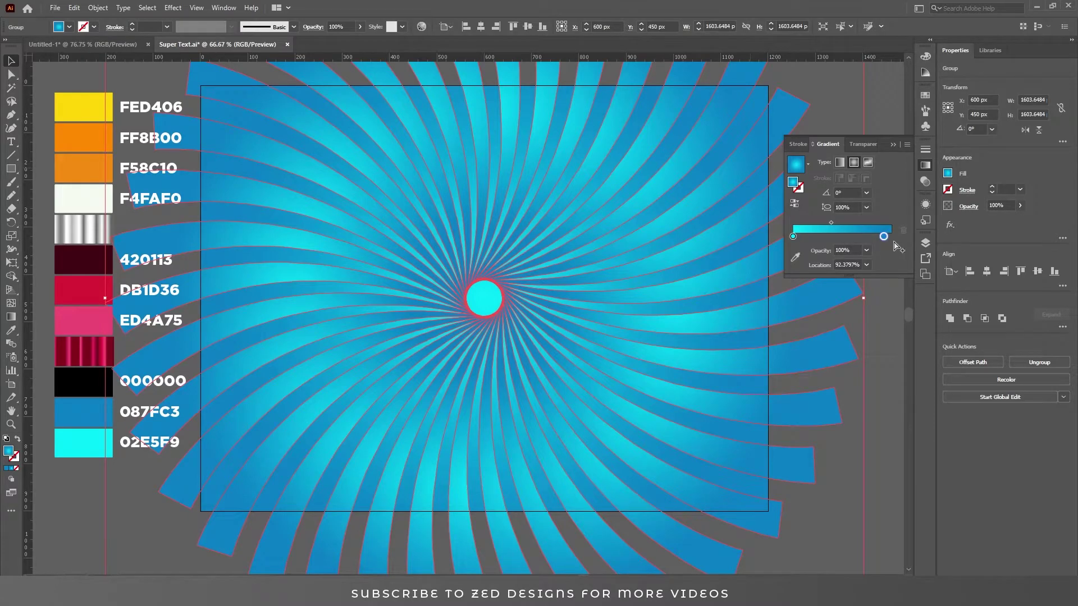
double_click(885, 237)
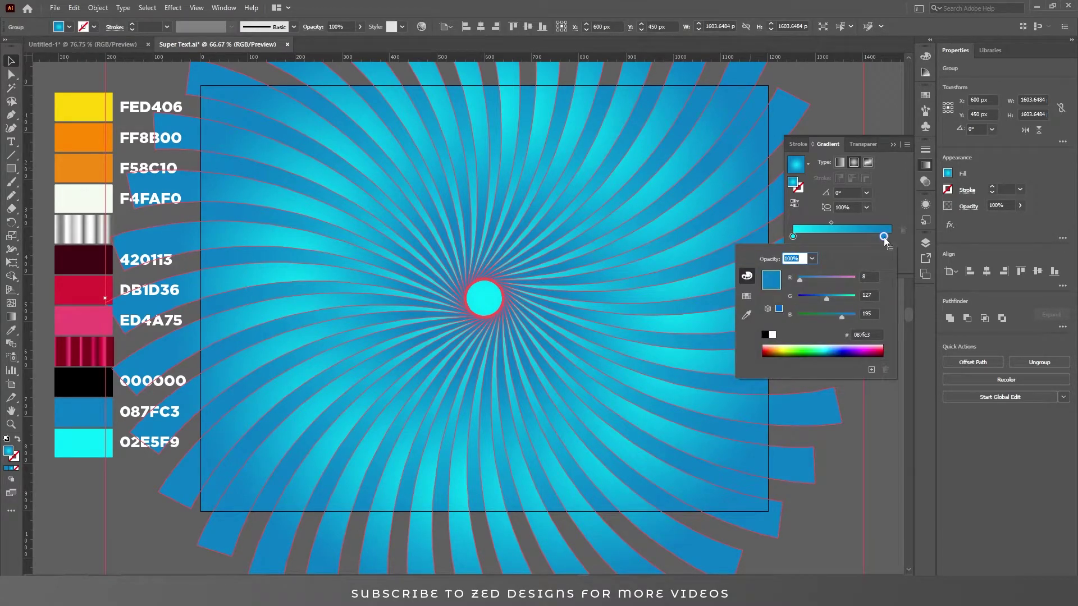
click(772, 334)
click(904, 211)
double_click(792, 236)
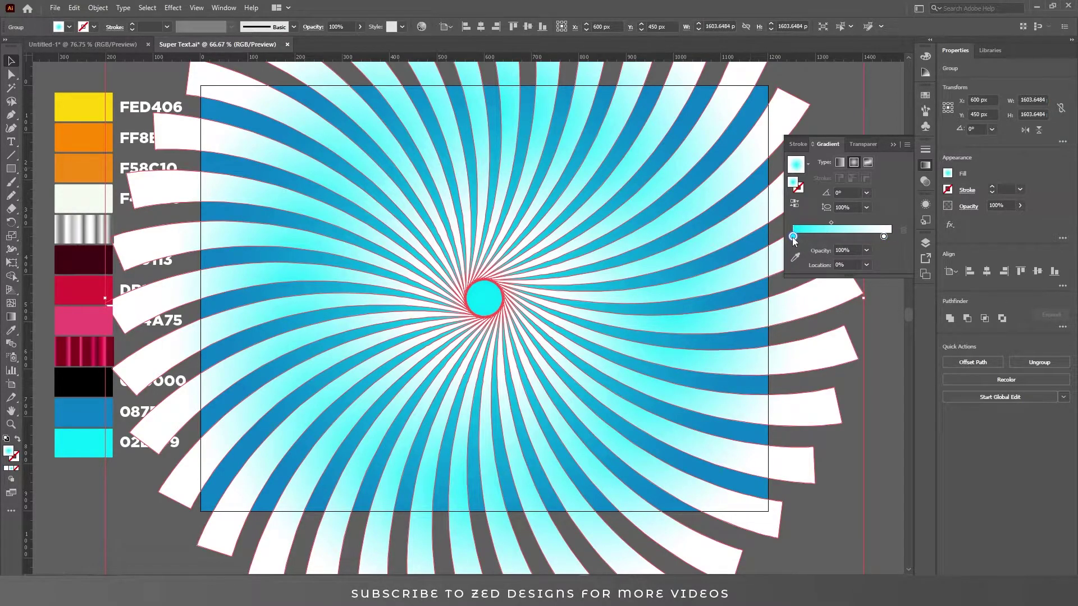
click(772, 334)
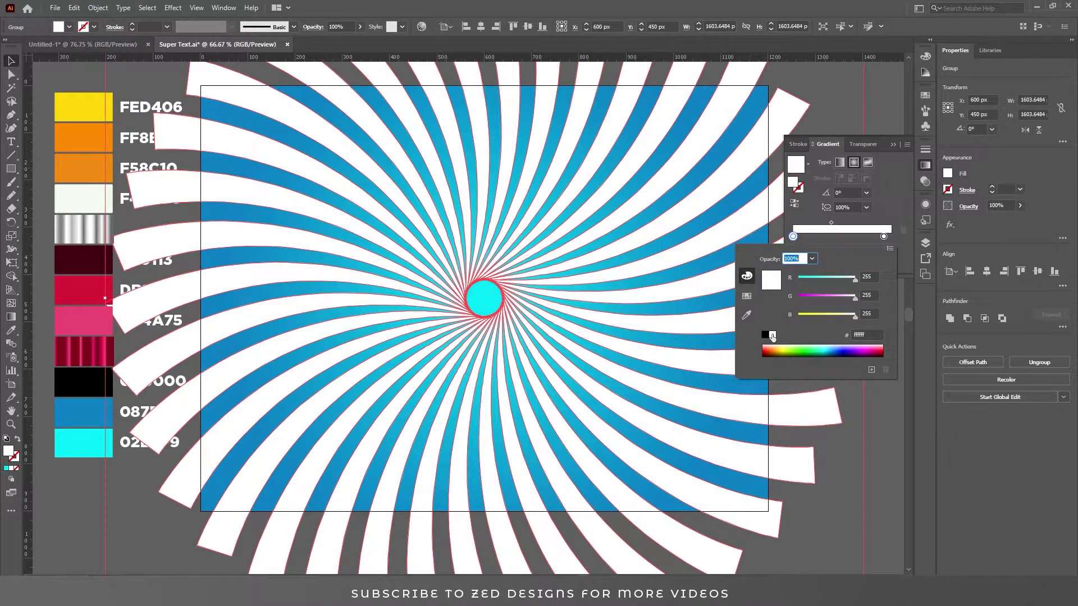
click(895, 225)
- Move the right gradient stop to the end and set its opacity to 0%
drag(882, 240, 903, 240)
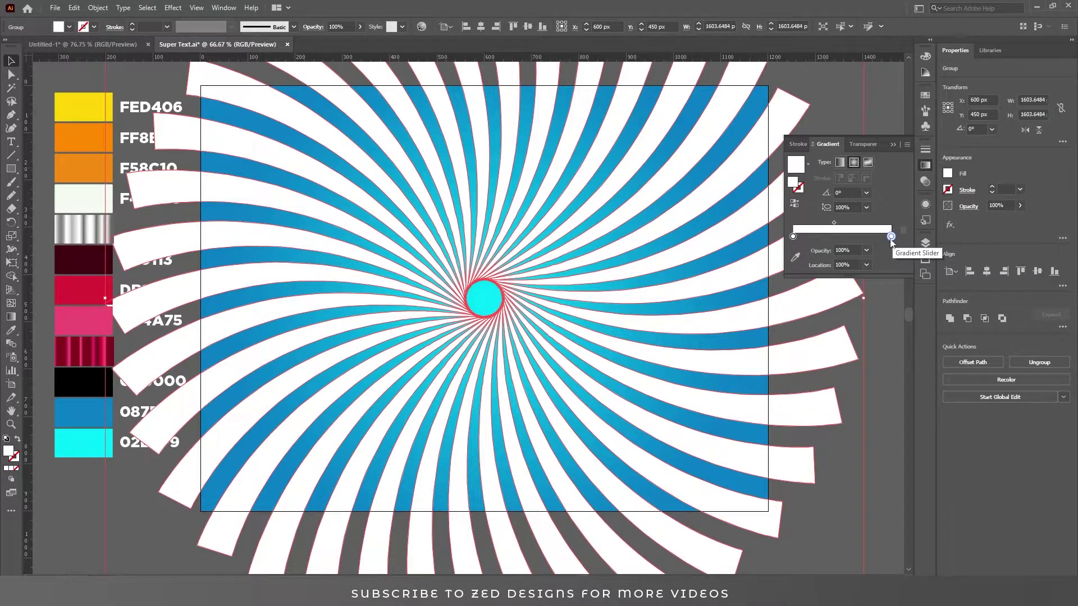
click(866, 251)
click(879, 262)
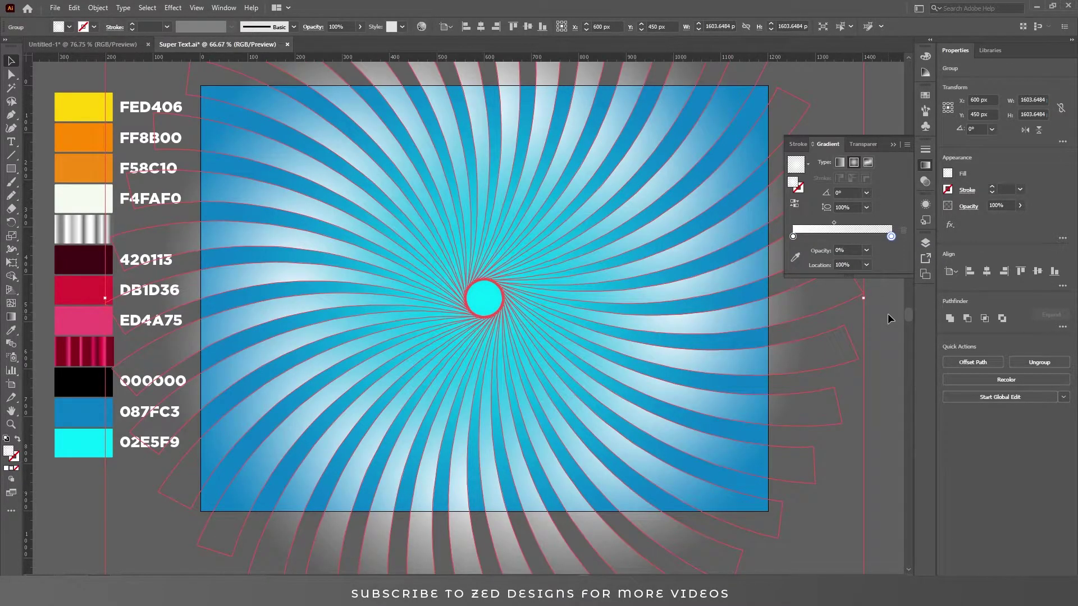
click(888, 314)
alt+click(506, 255)
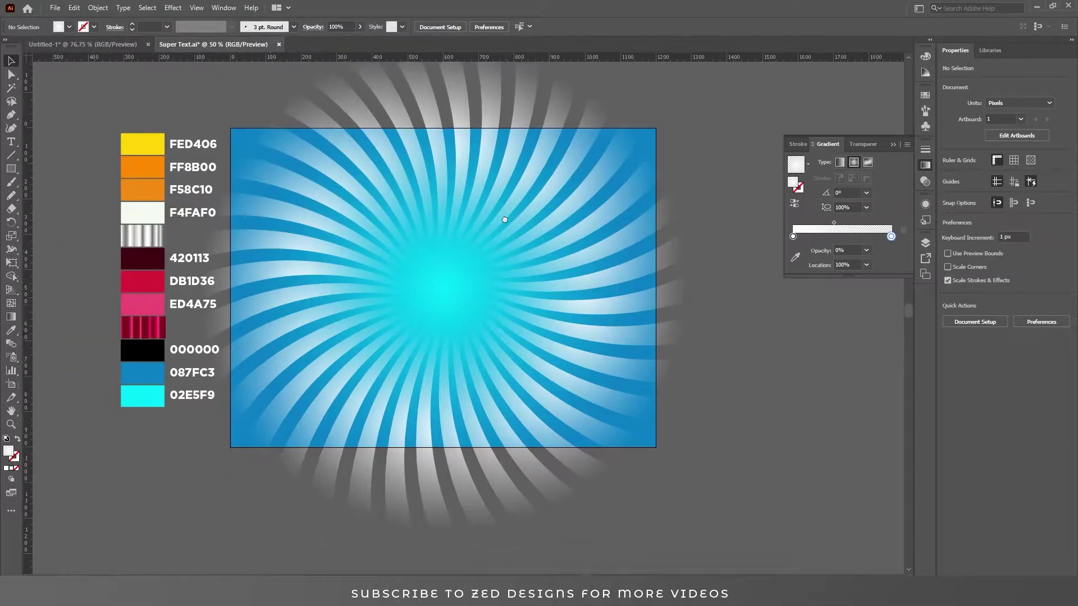
- Set the spiral ray group's blend mode to Soft Light
click(584, 238)
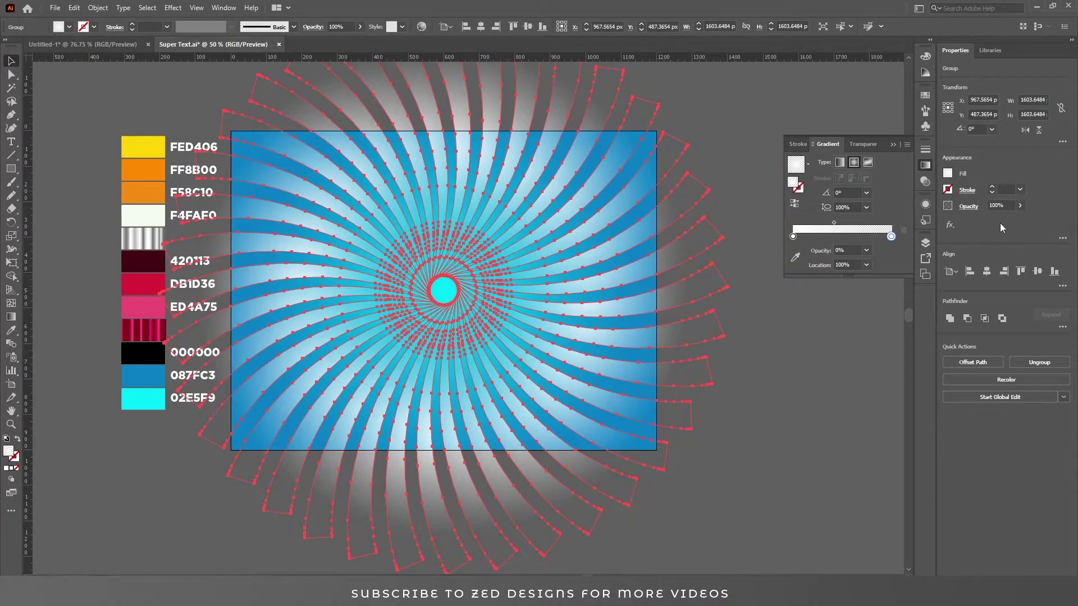
click(969, 206)
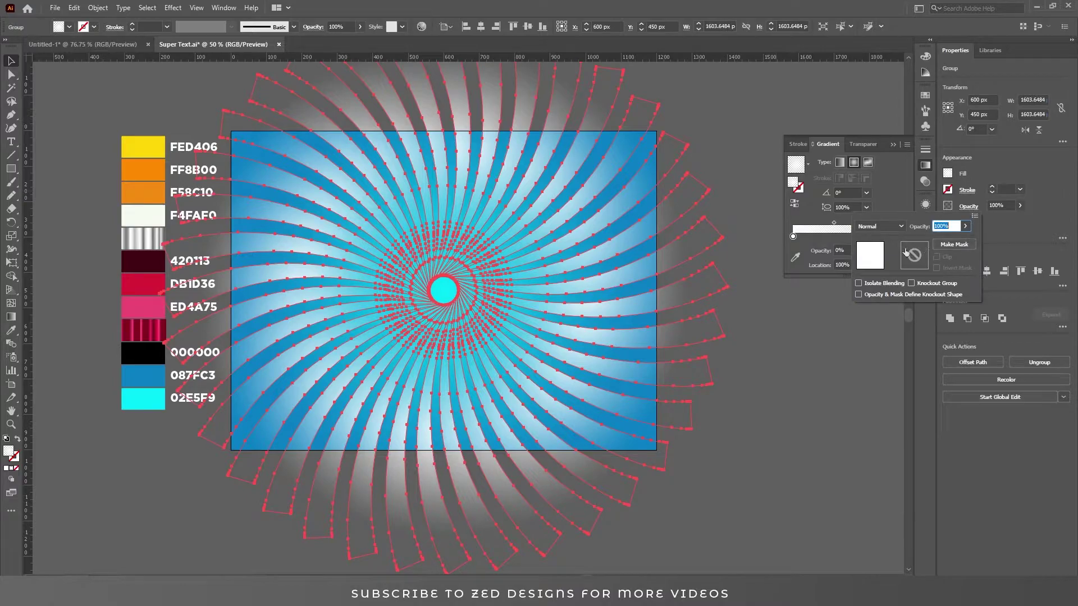
click(895, 226)
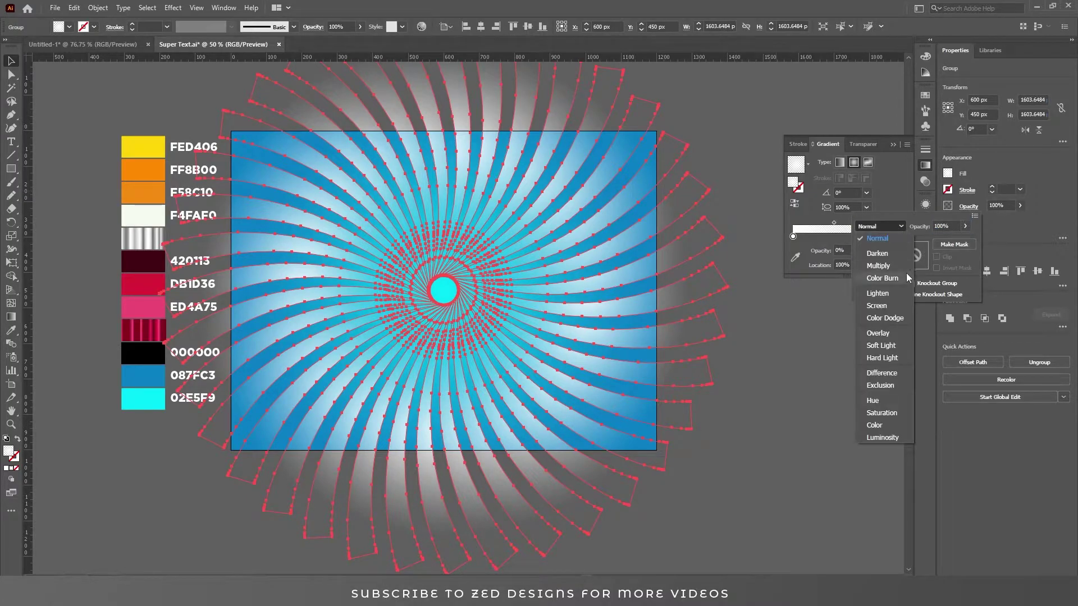
click(890, 345)
click(781, 315)
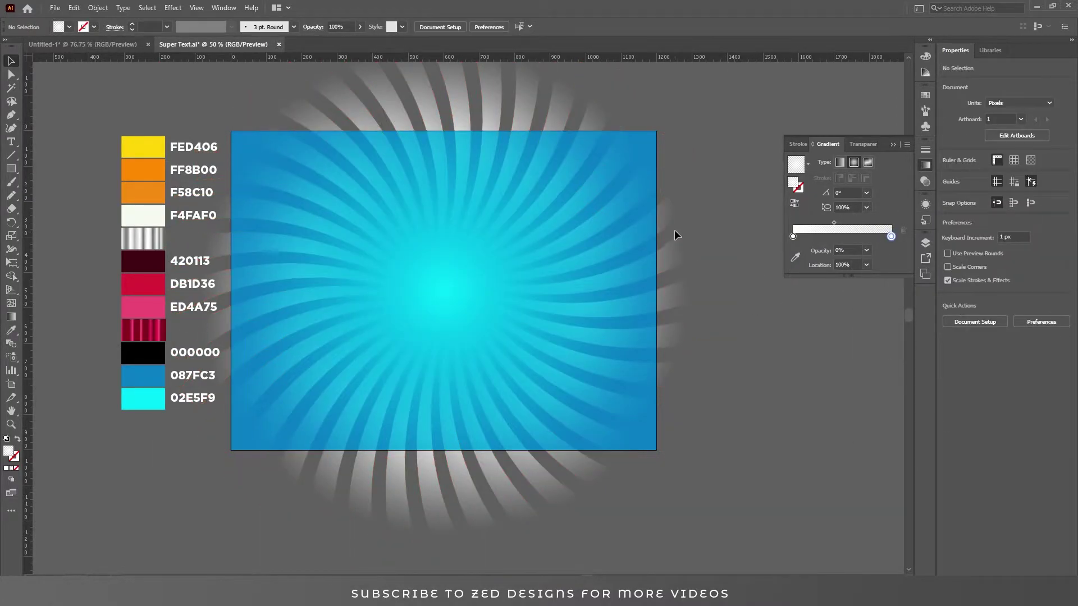
- Reselect the spiral group, then select the blue background rectangle, undoing an accidental move
click(651, 241)
click(646, 209)
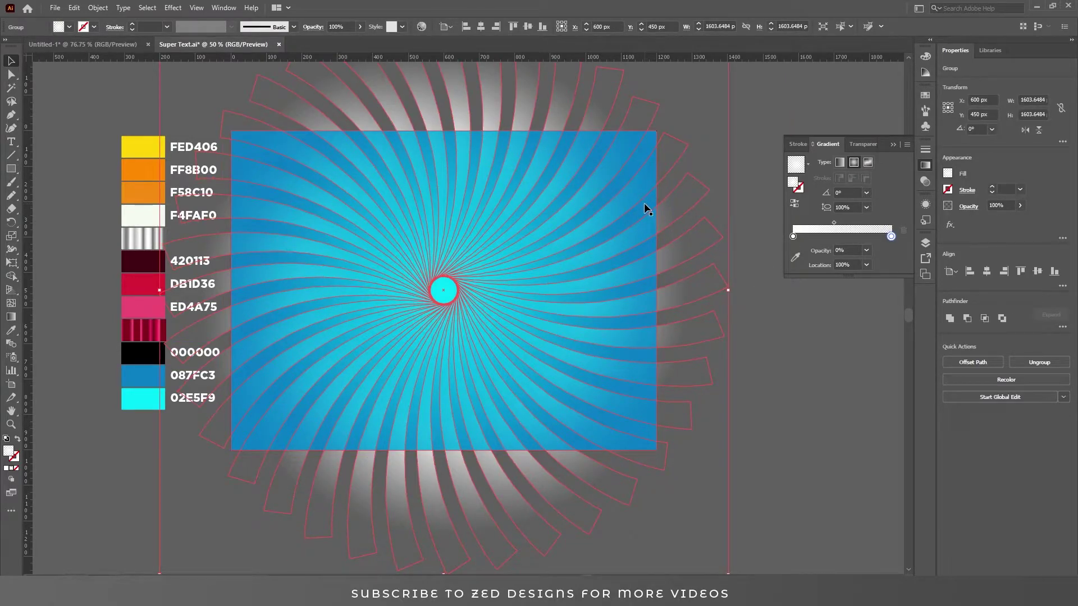
key(ctrl+shift+a)
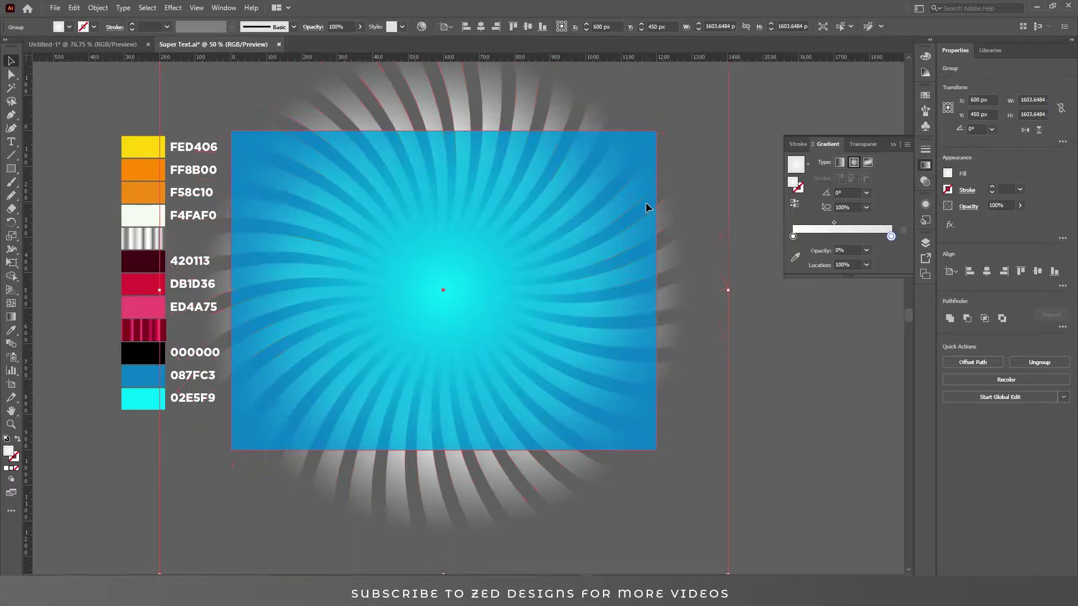
click(632, 210)
drag(638, 209, 702, 194)
key(ctrl+z)
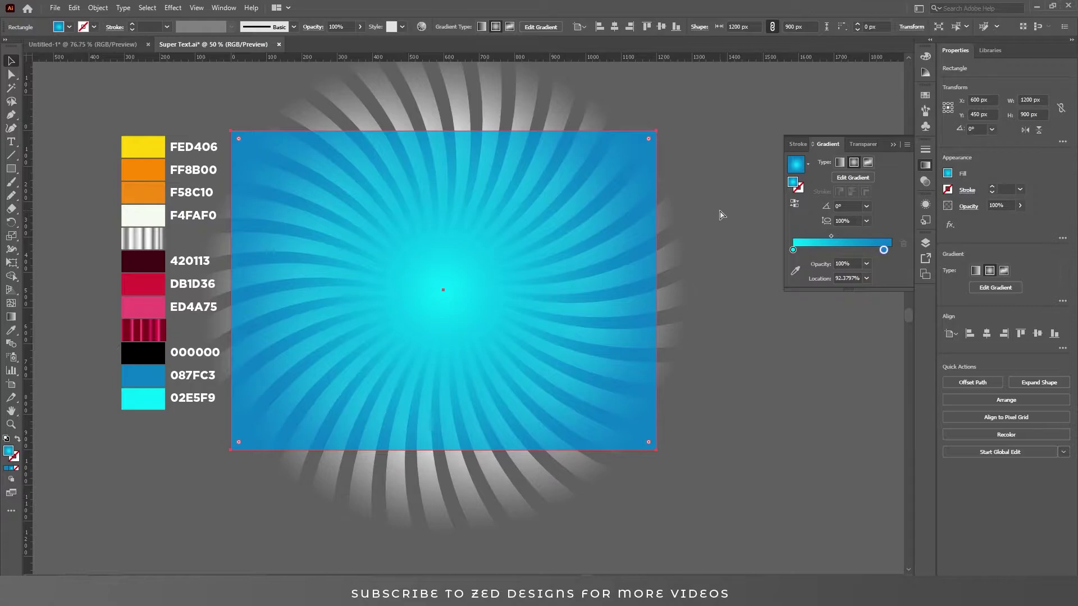
- Make a clipping mask from the spiral group and blue rectangle, then lock the BG layer
key(ctrl+v)
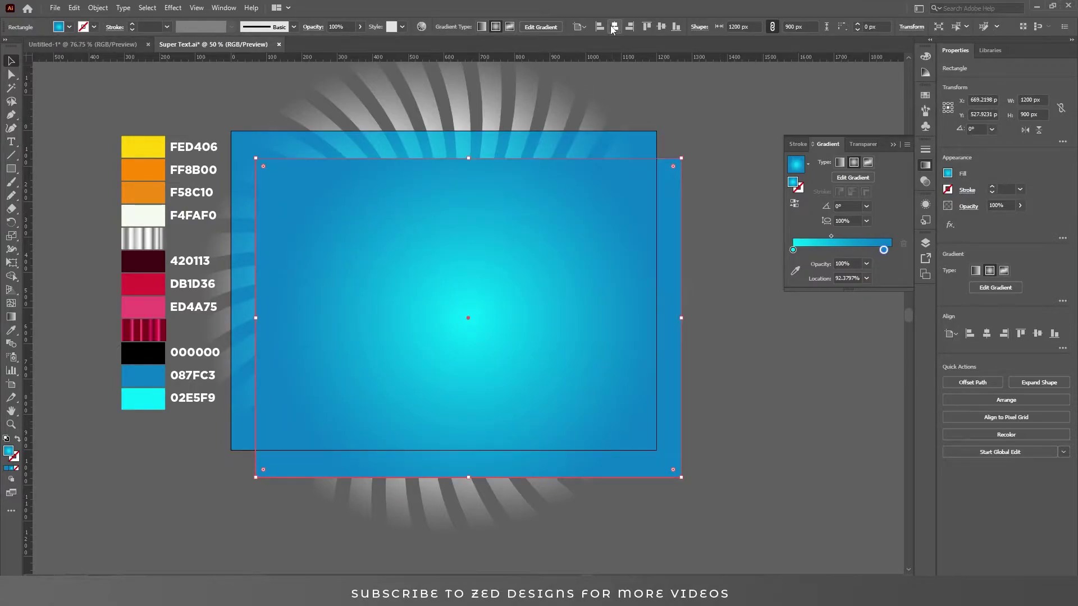
key(ctrl+z)
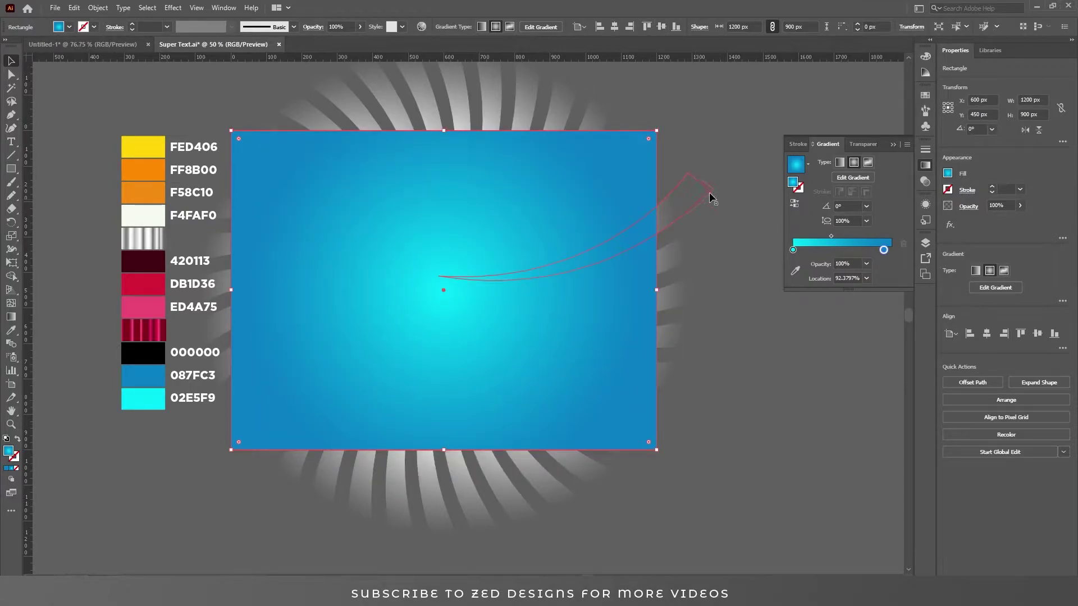
click(667, 208)
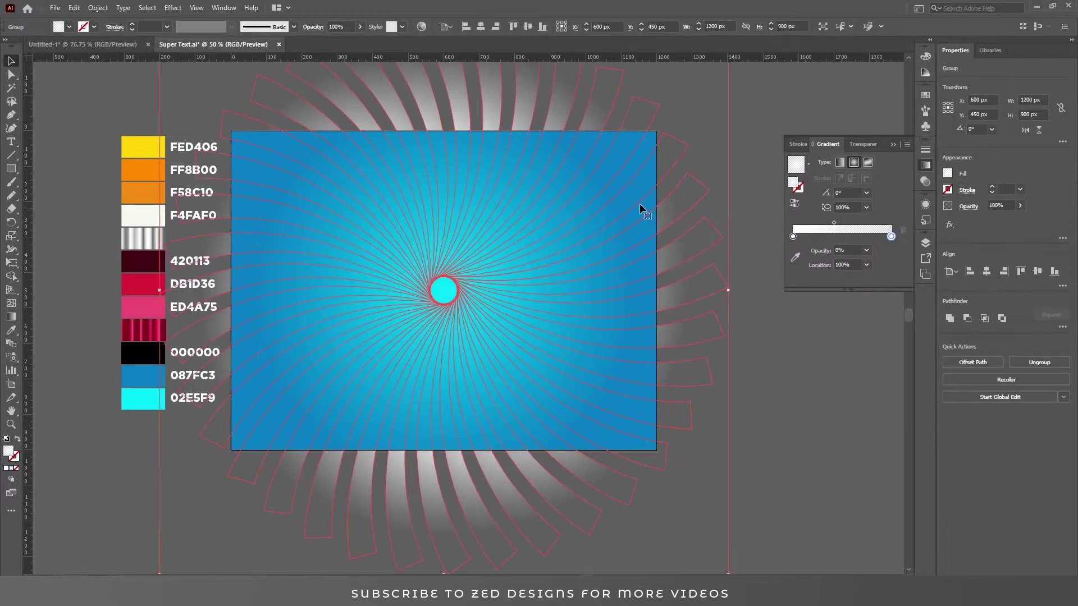
shift+click(636, 156)
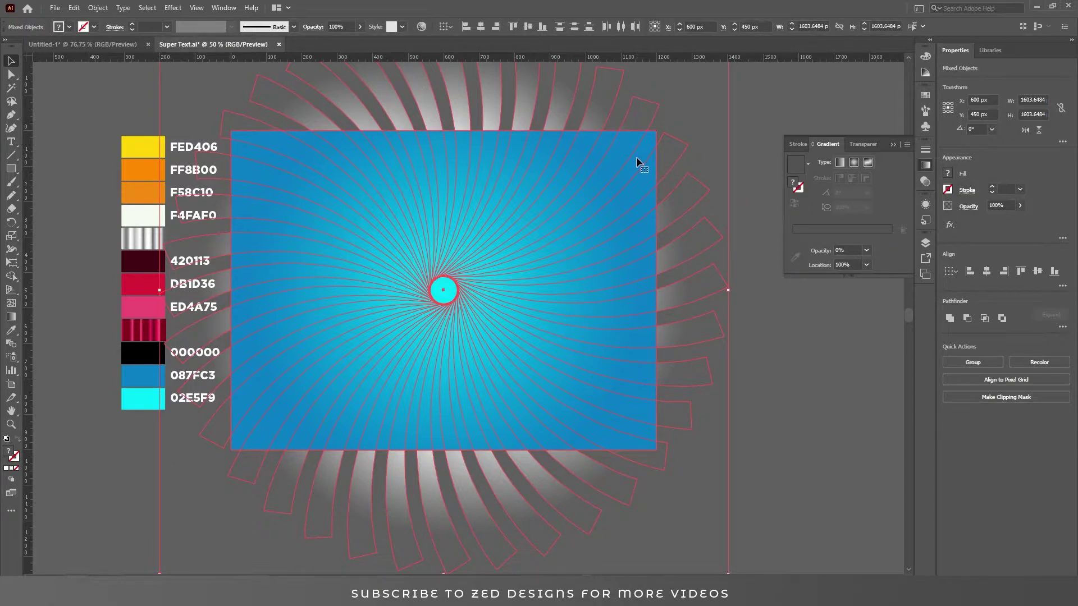
right_click(636, 160)
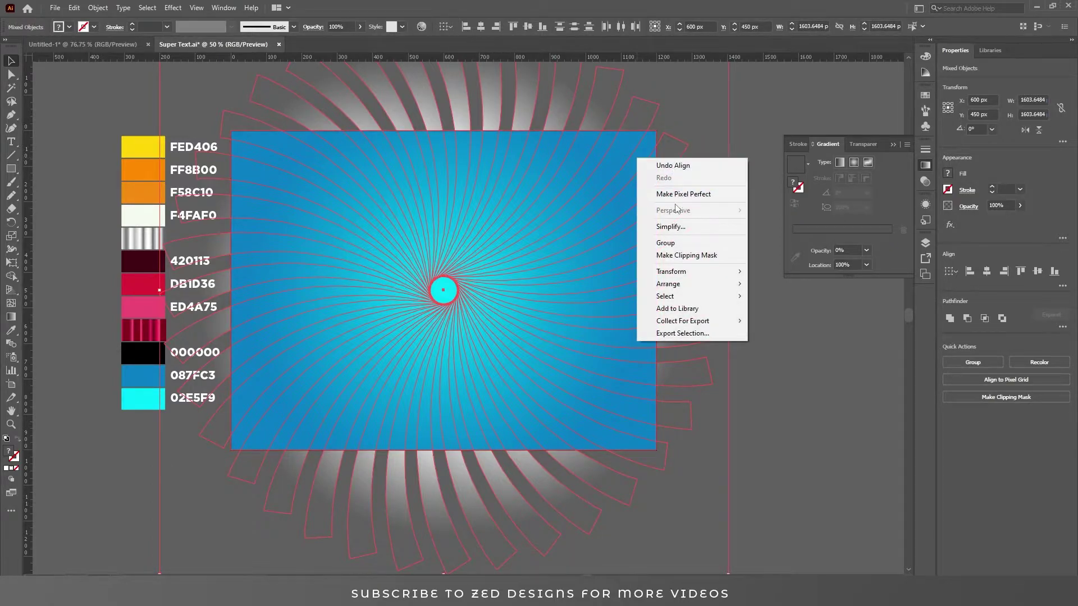
click(666, 256)
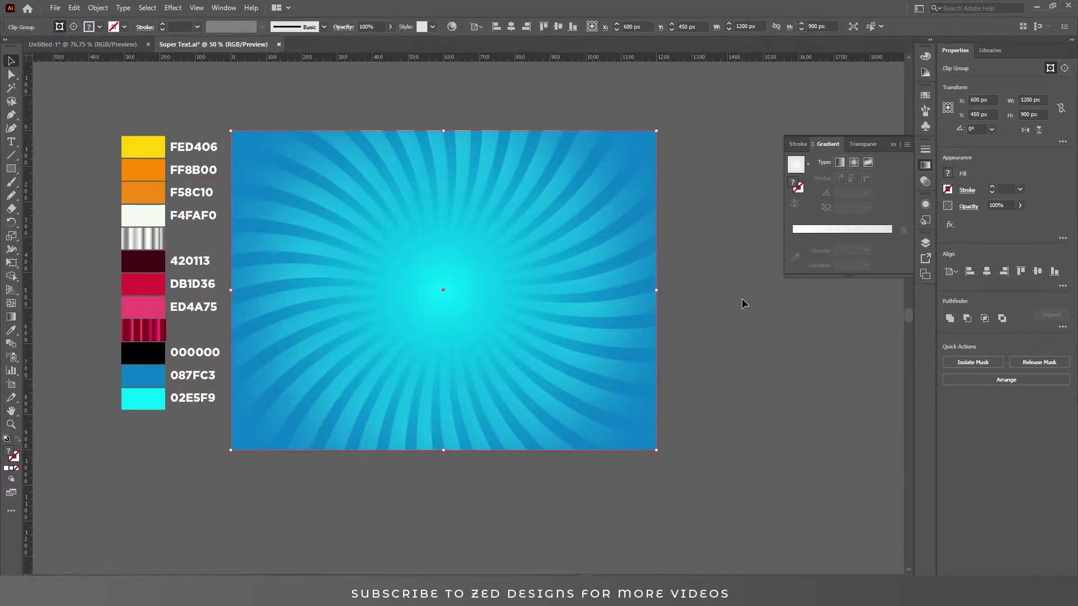
click(924, 244)
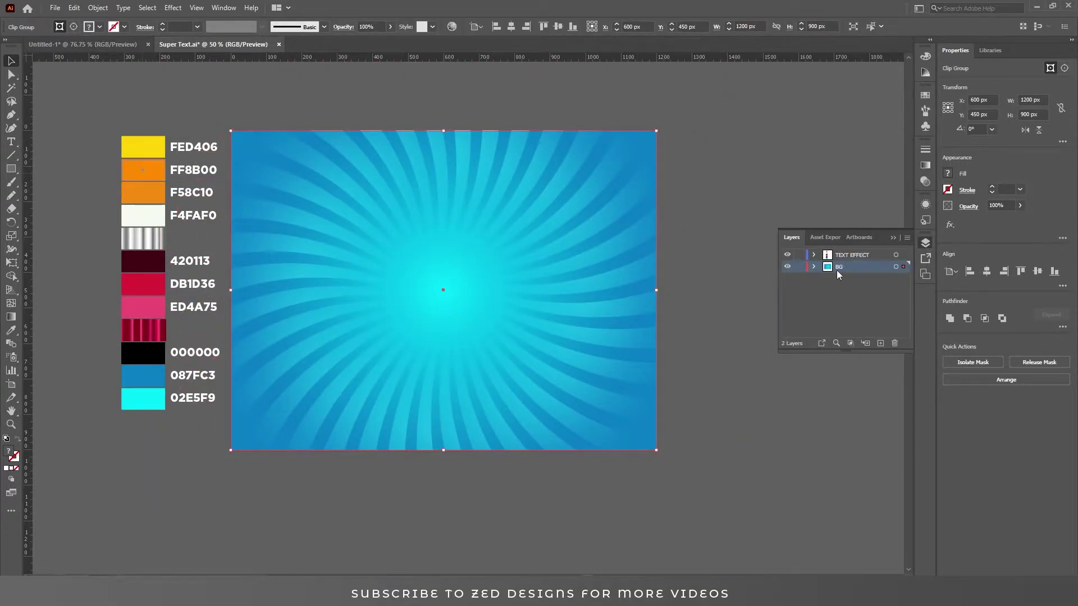
click(799, 267)
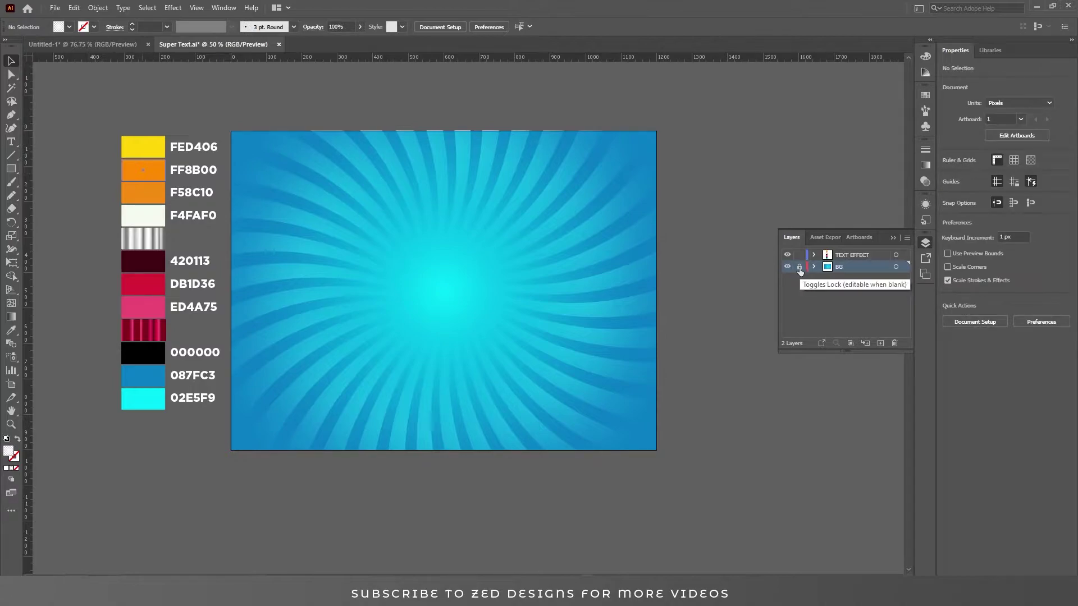
- Type the word 'Super' as new text near the artboard centre
click(892, 238)
click(426, 255)
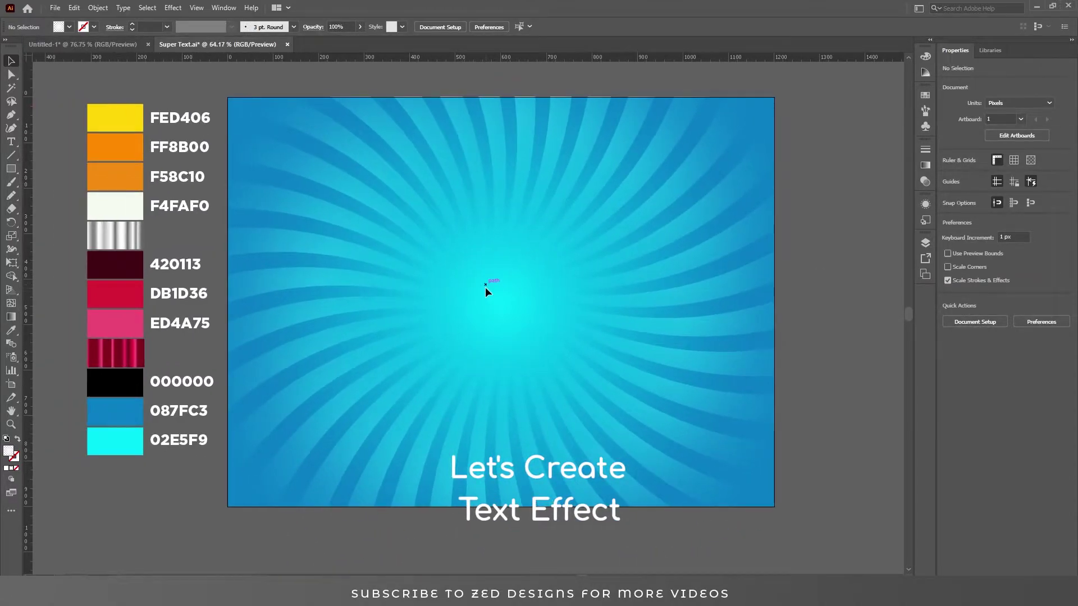
key(t)
click(400, 280)
text(Super)
key(Escape)
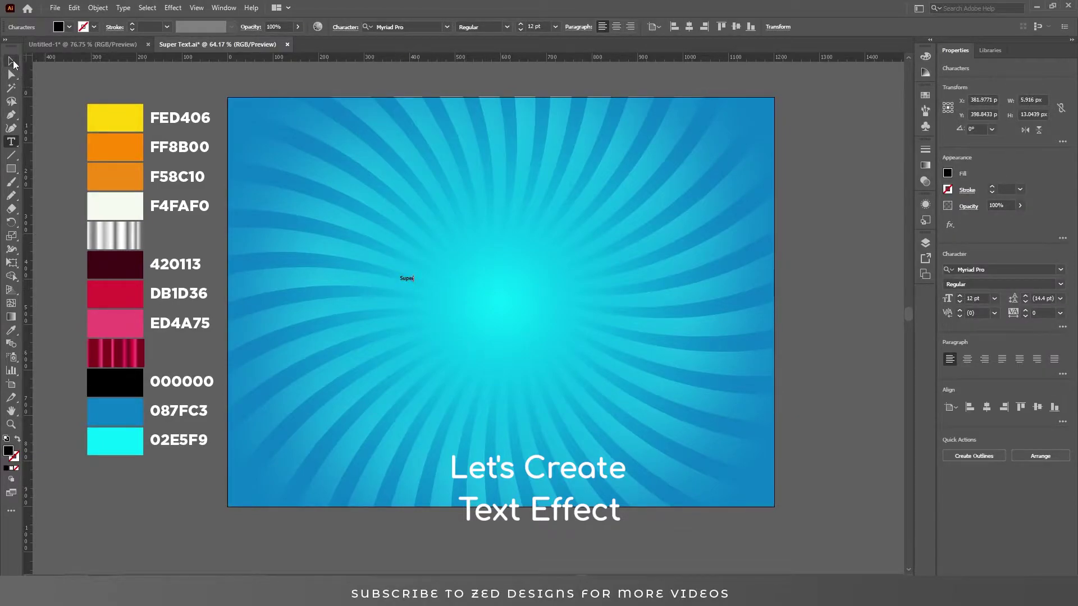
- Centre the Super text on the artboard and set its size to 360 pt
click(616, 26)
click(712, 26)
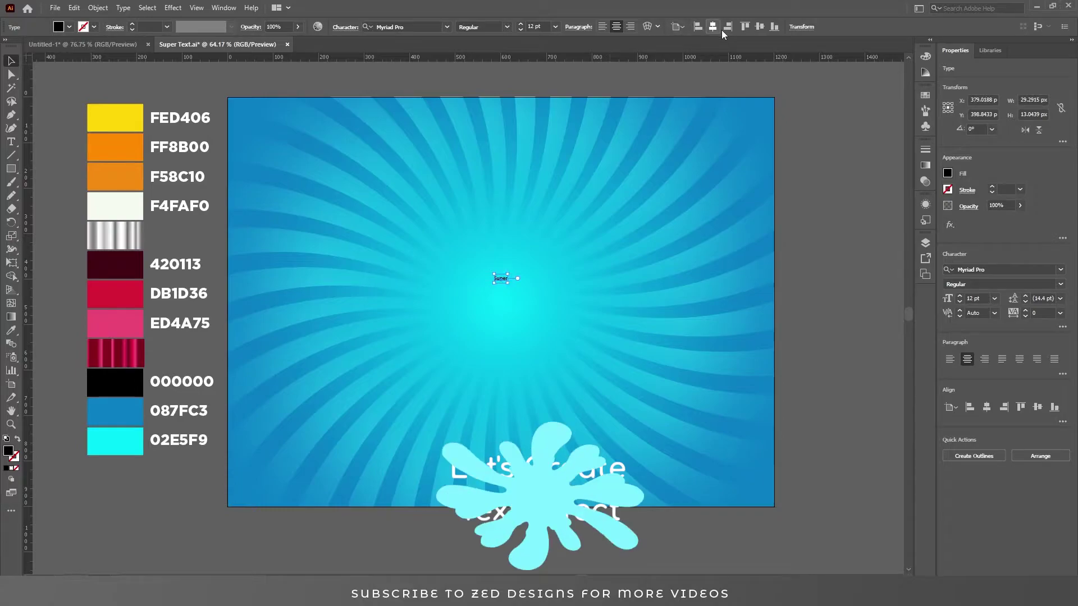
click(759, 27)
click(975, 298)
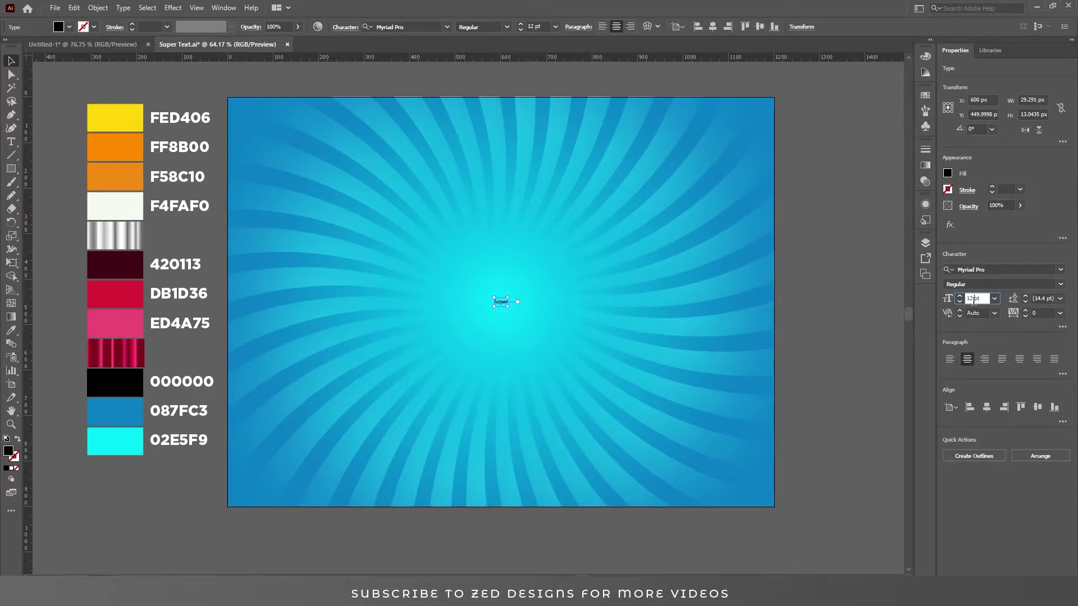
text(360)
key(Return)
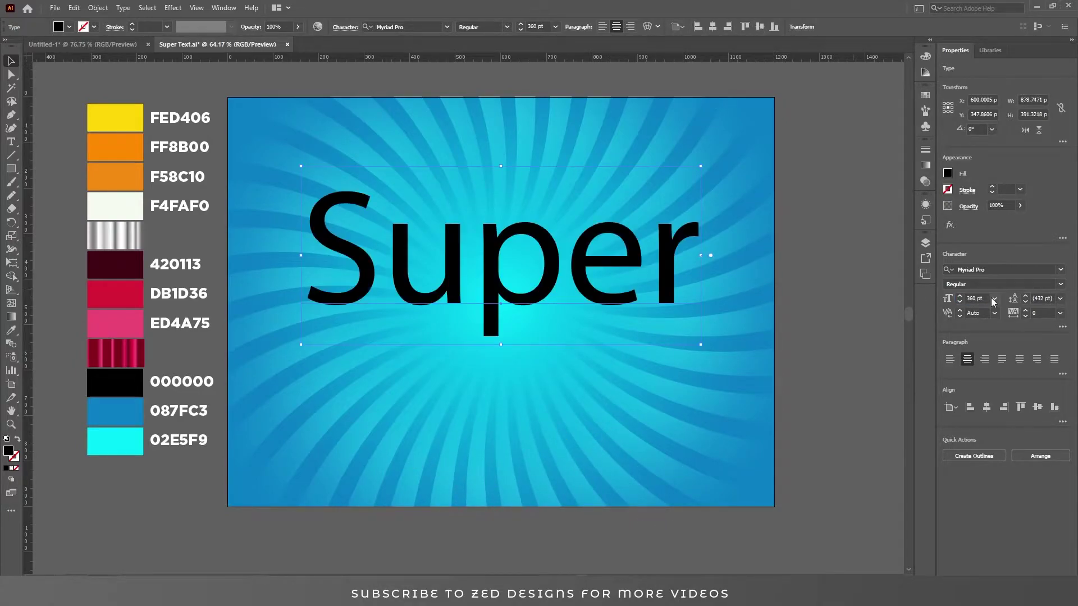
- Change the font to Analog Script, recentre the text and set its fill to None
click(415, 26)
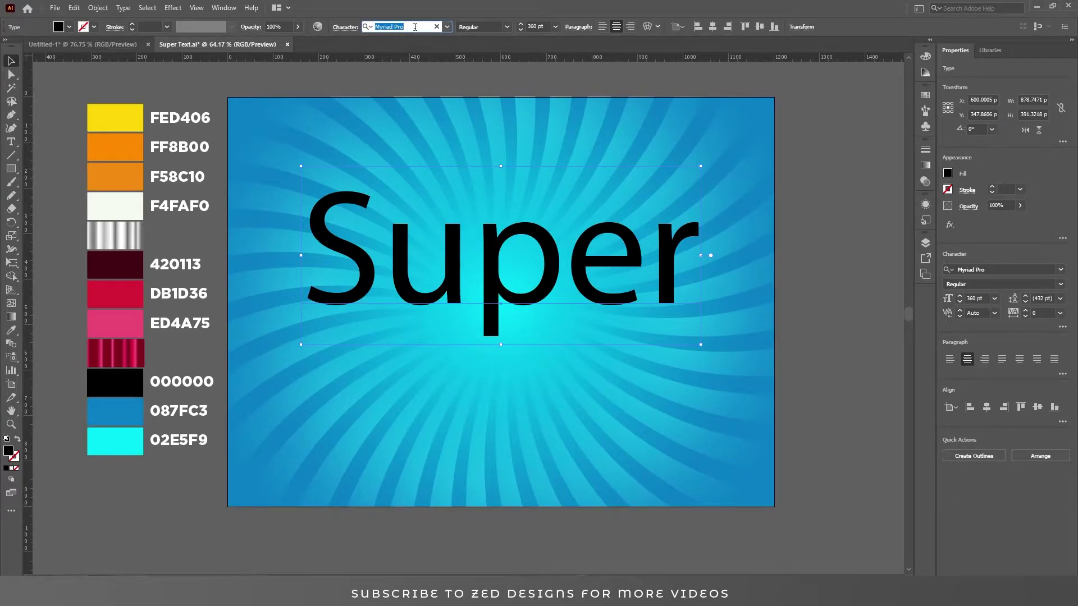
text(ana)
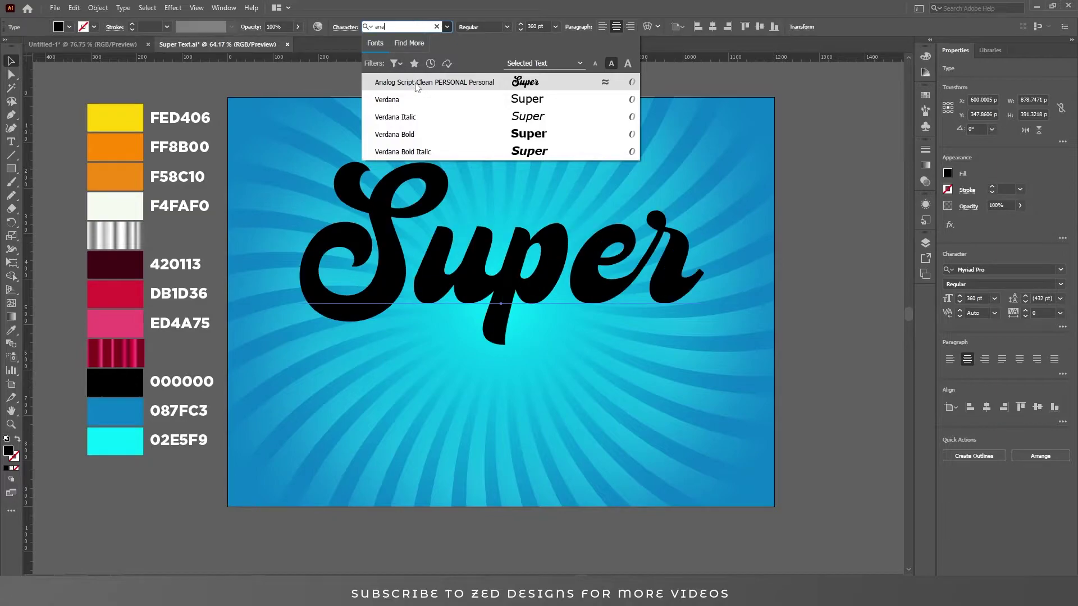
click(415, 83)
click(726, 30)
click(713, 27)
click(759, 27)
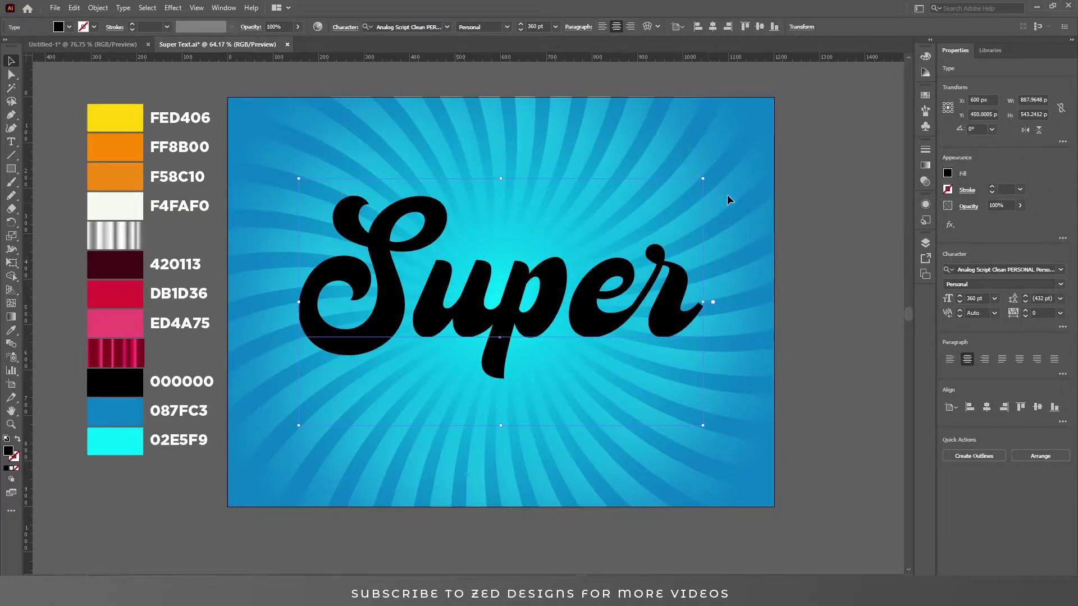
click(18, 469)
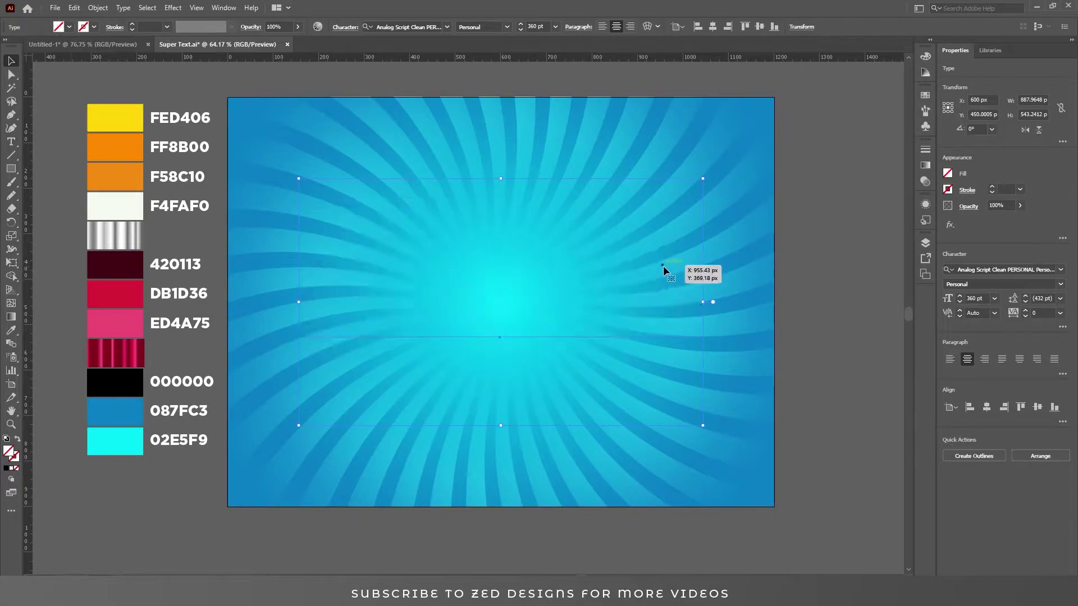
- Add a new fill to Super in the Appearance panel using the white-to-black gradient preset
click(928, 204)
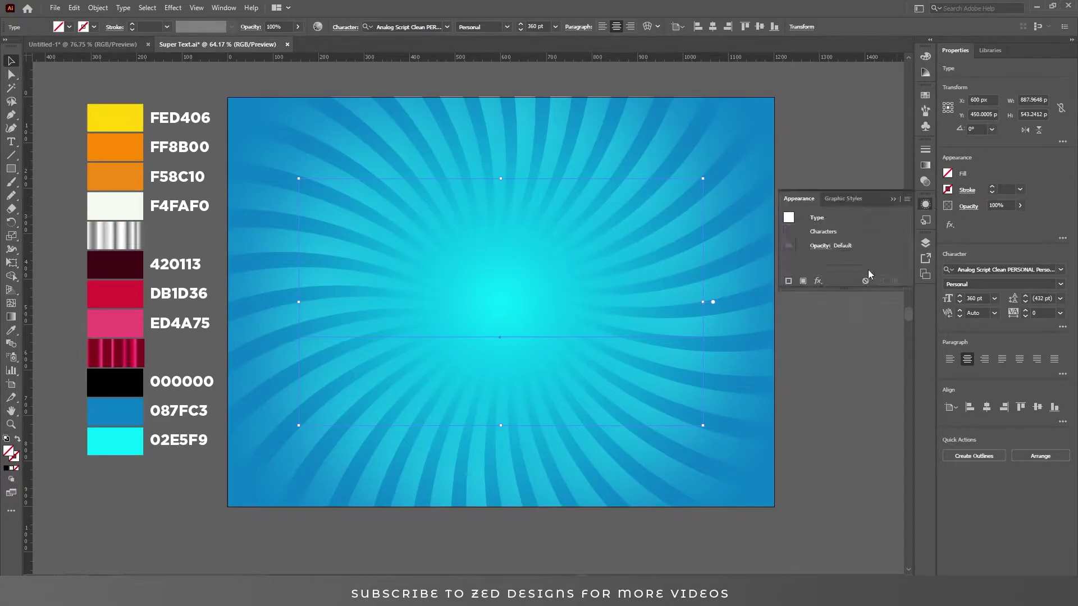
drag(855, 287, 859, 504)
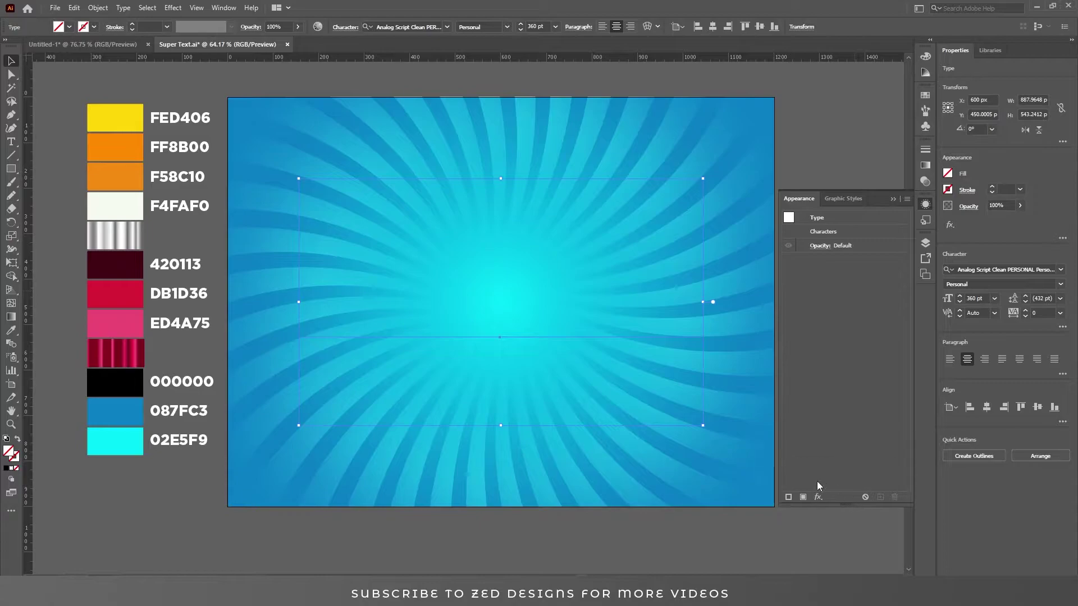
click(804, 498)
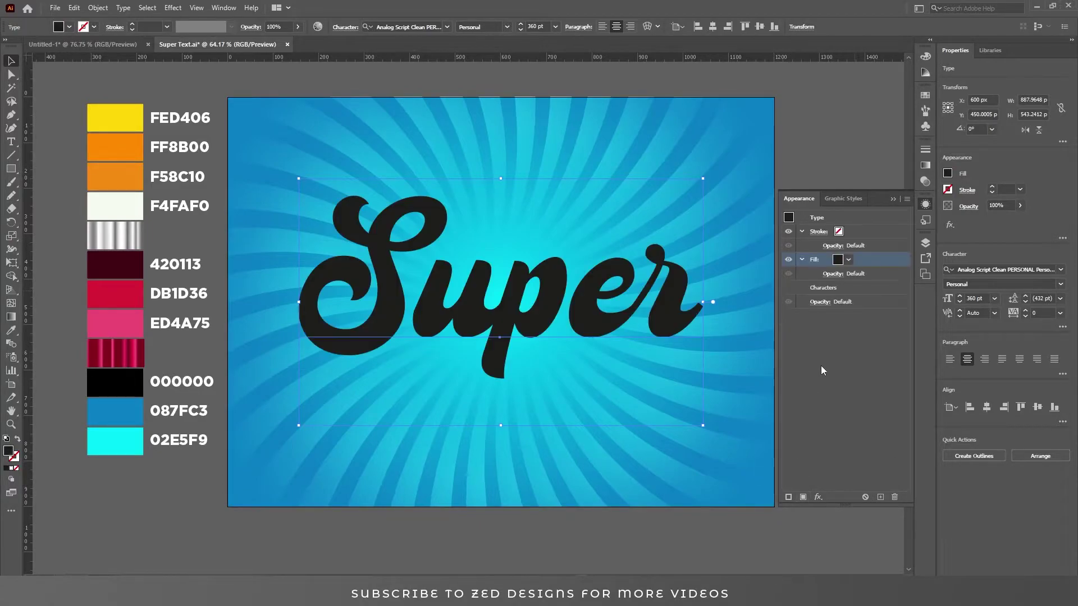
click(924, 165)
click(808, 164)
scroll(800, 219, up, 2)
click(796, 184)
- Set both gradient stops to yellow FED406
click(891, 250)
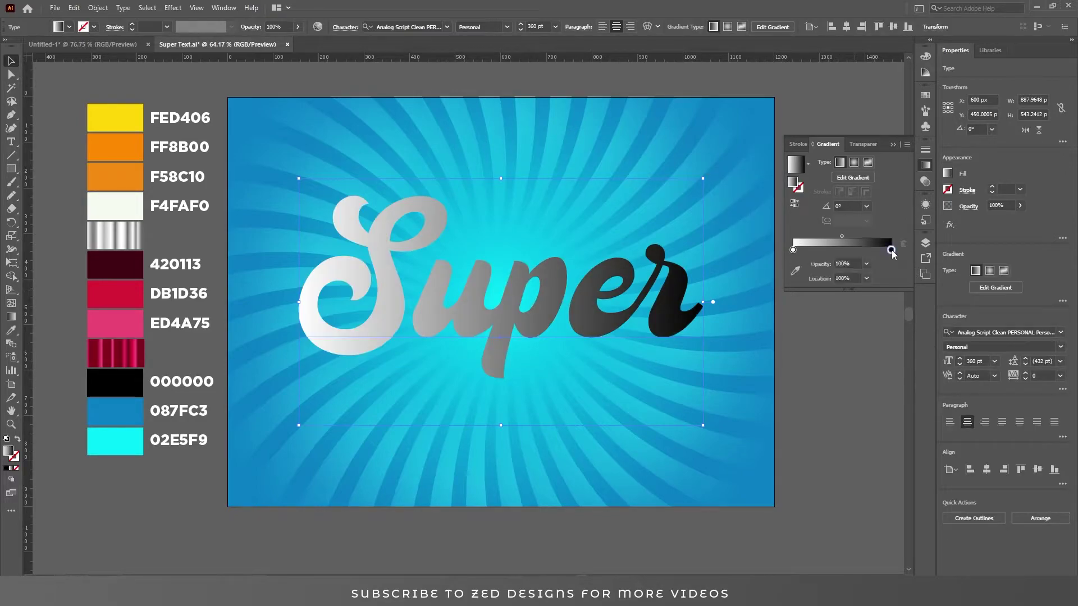
double_click(892, 250)
double_click(872, 345)
text(fed406)
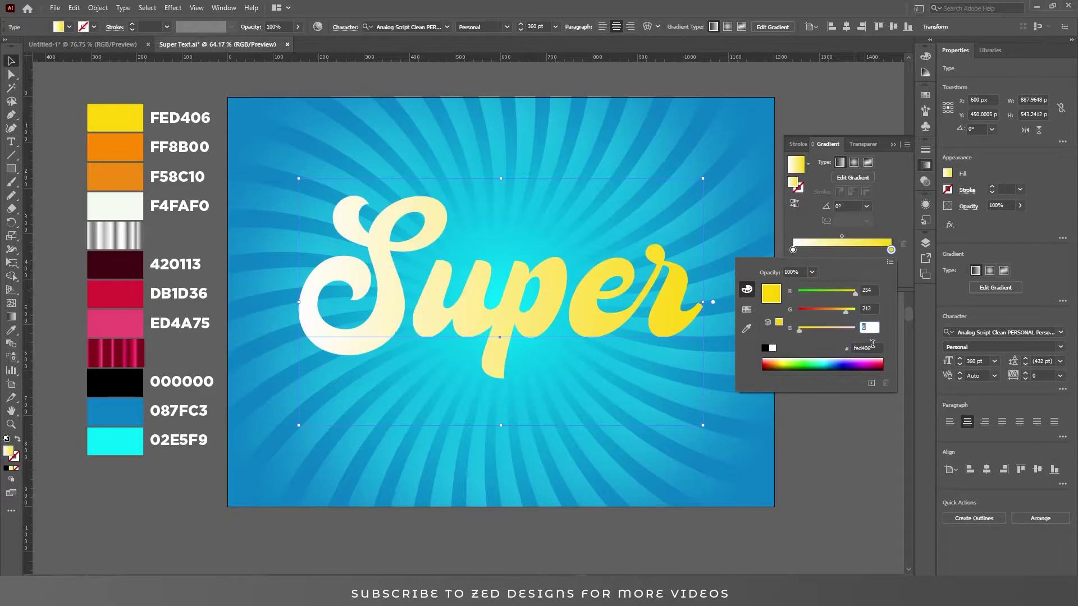
key(Return)
click(793, 250)
double_click(793, 250)
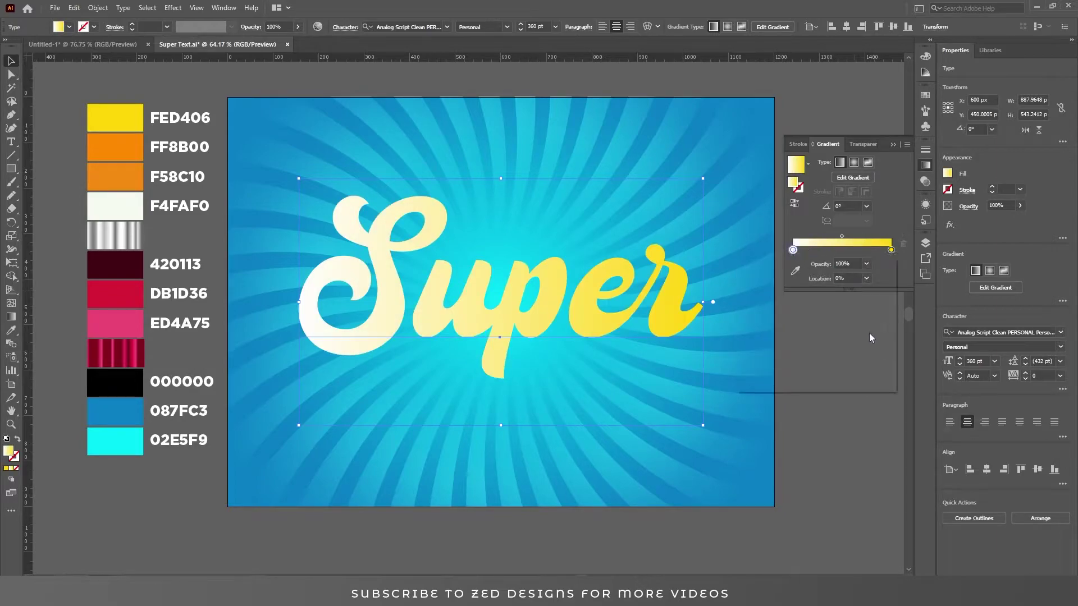
double_click(869, 347)
text(fed406)
key(Return)
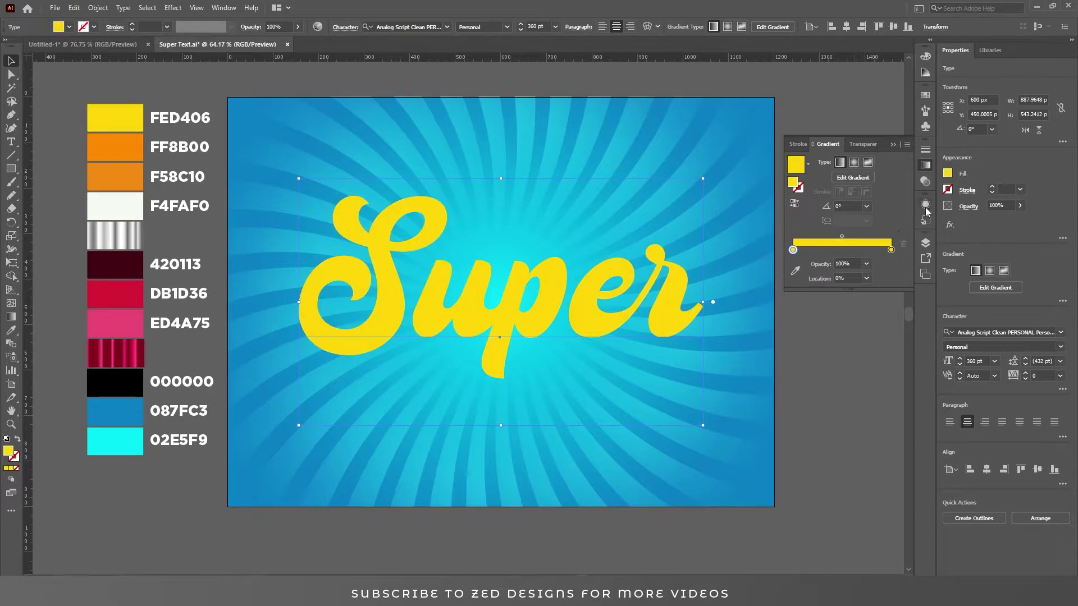
click(925, 206)
- Duplicate the yellow gradient fill, add a middle stop and fade the right end to 0% opacity
click(880, 497)
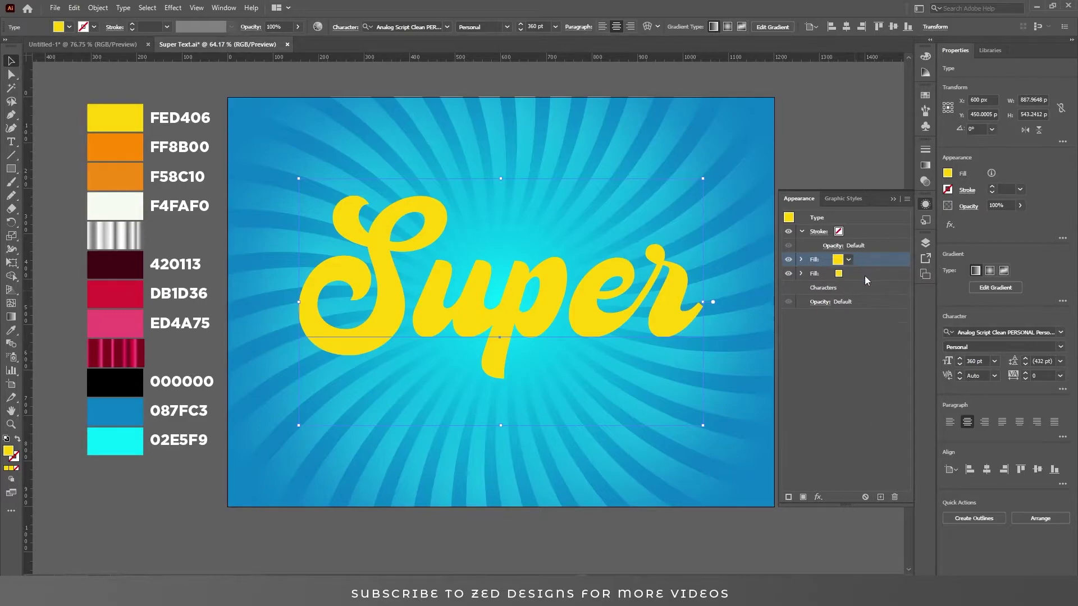
click(925, 165)
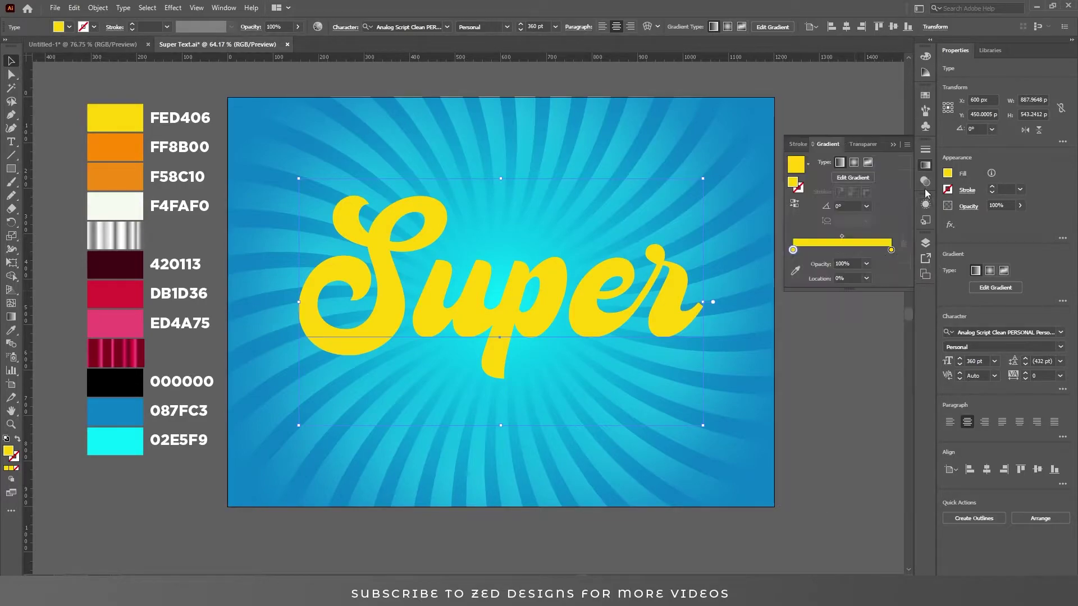
click(844, 250)
click(891, 250)
click(866, 264)
click(879, 280)
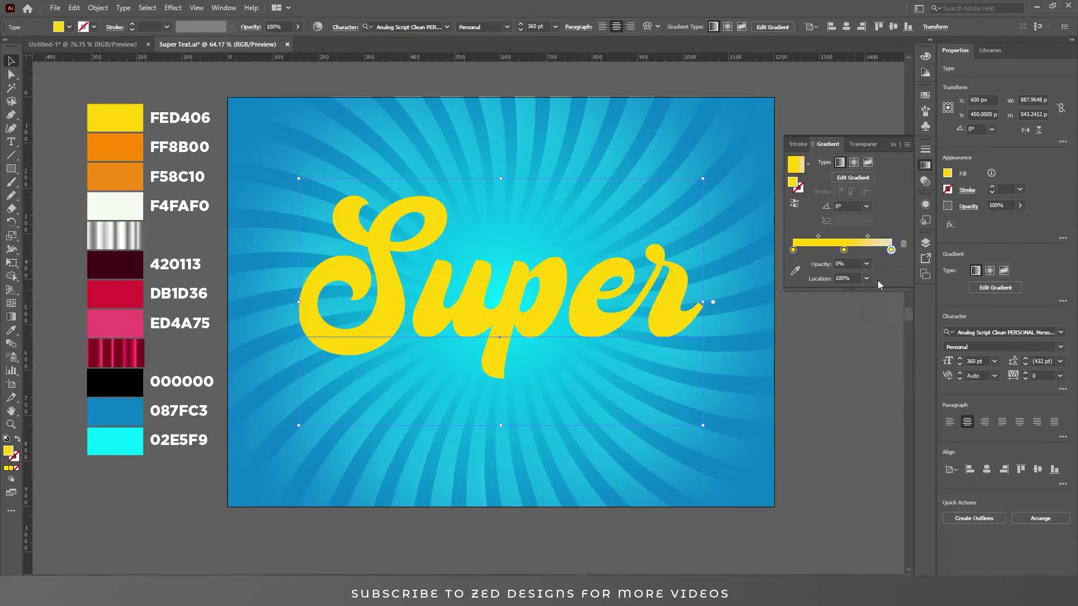
- Fade the gradient's left end to 0% opacity and set the angle to -90°
click(792, 250)
click(866, 263)
click(884, 281)
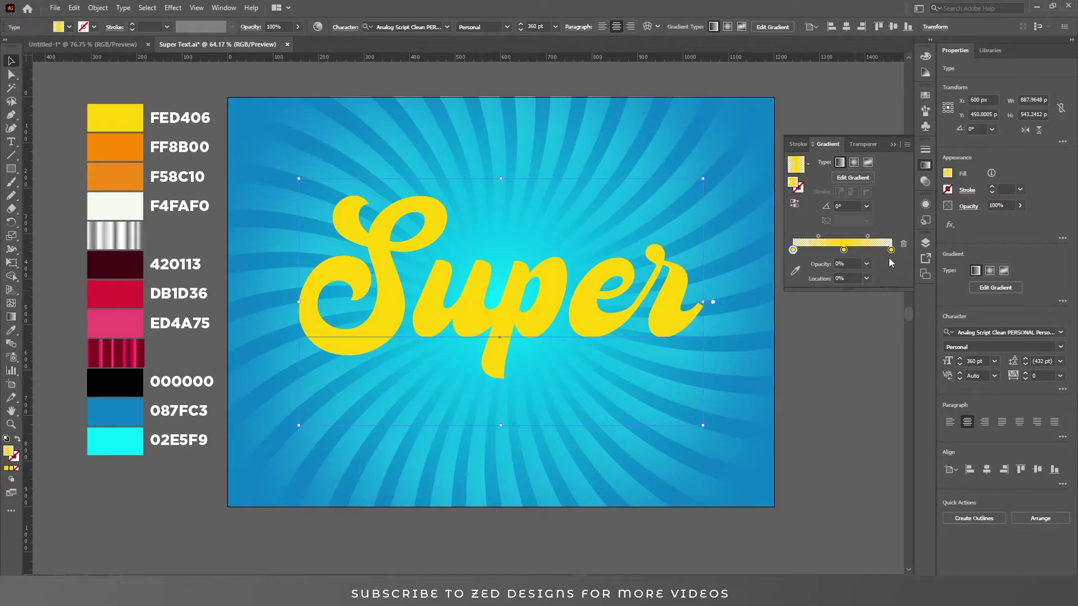
click(866, 206)
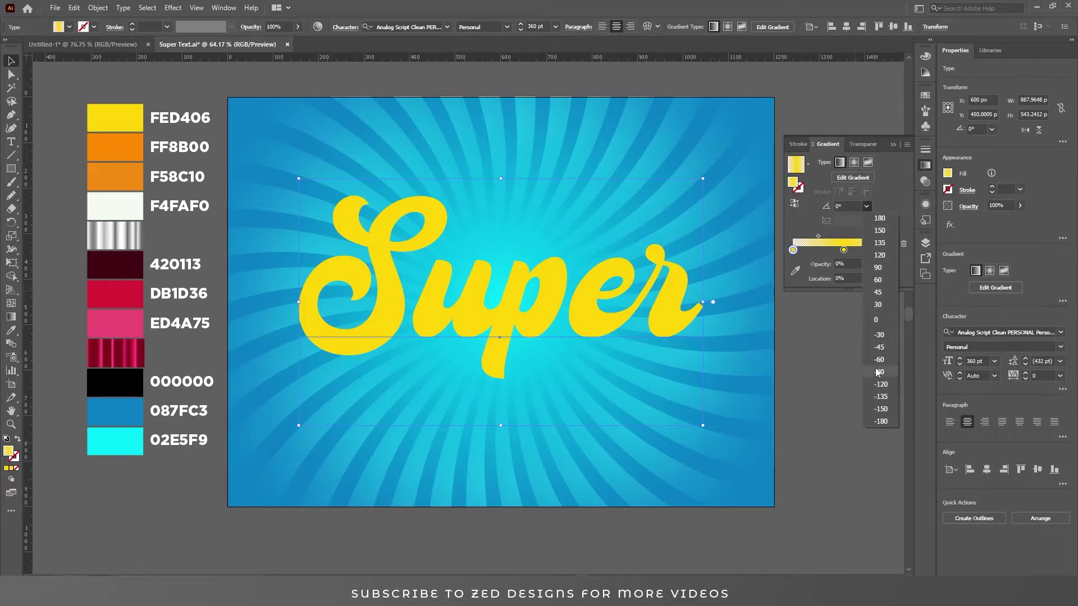
click(878, 373)
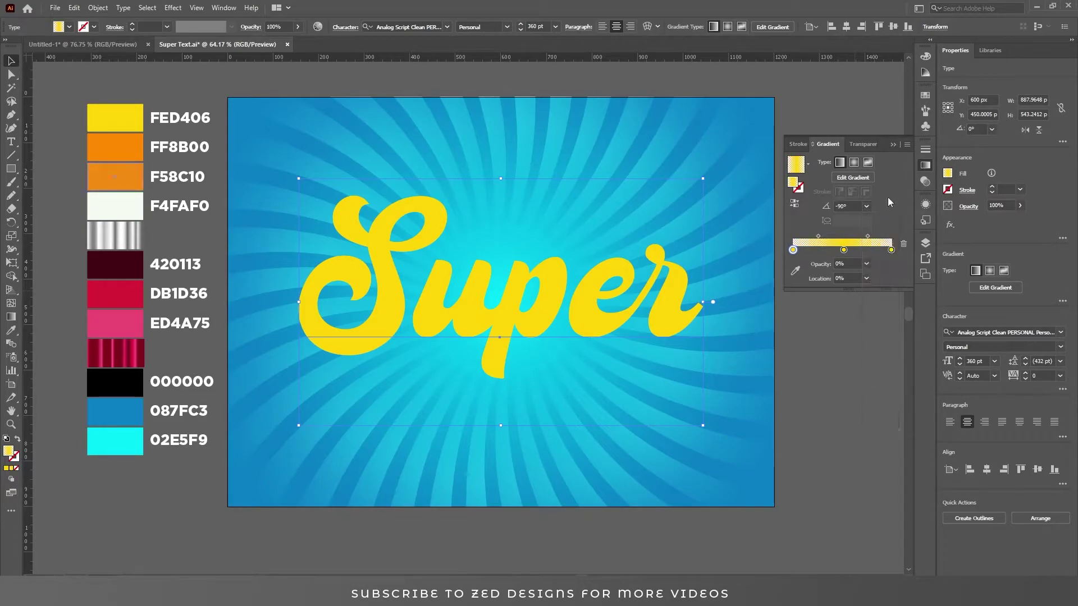
click(926, 206)
click(857, 274)
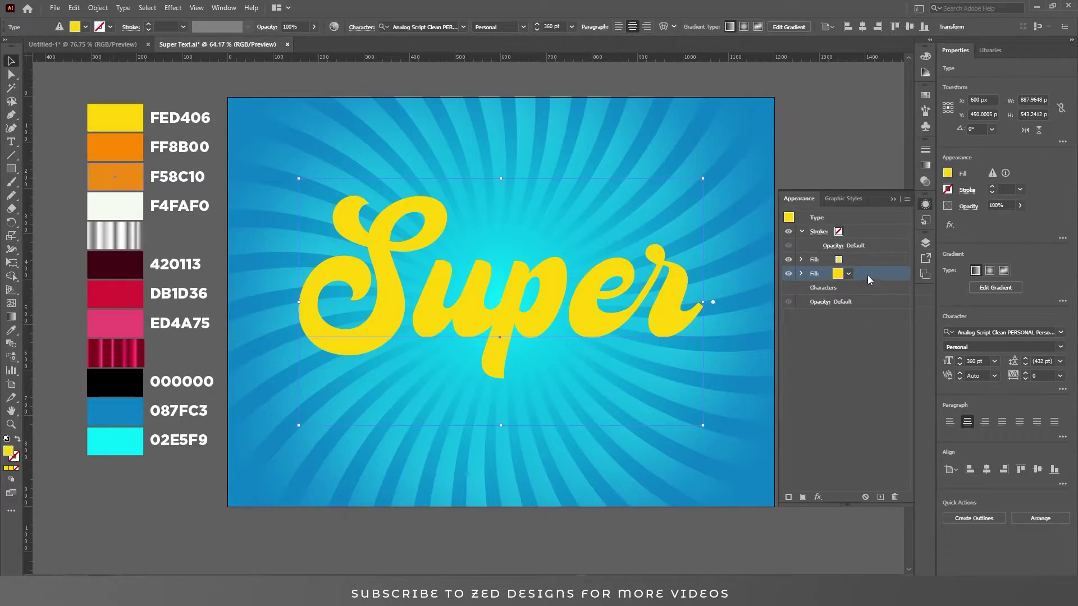
- Recolour the lower fill orange FF8B00
double_click(8, 451)
text(f)
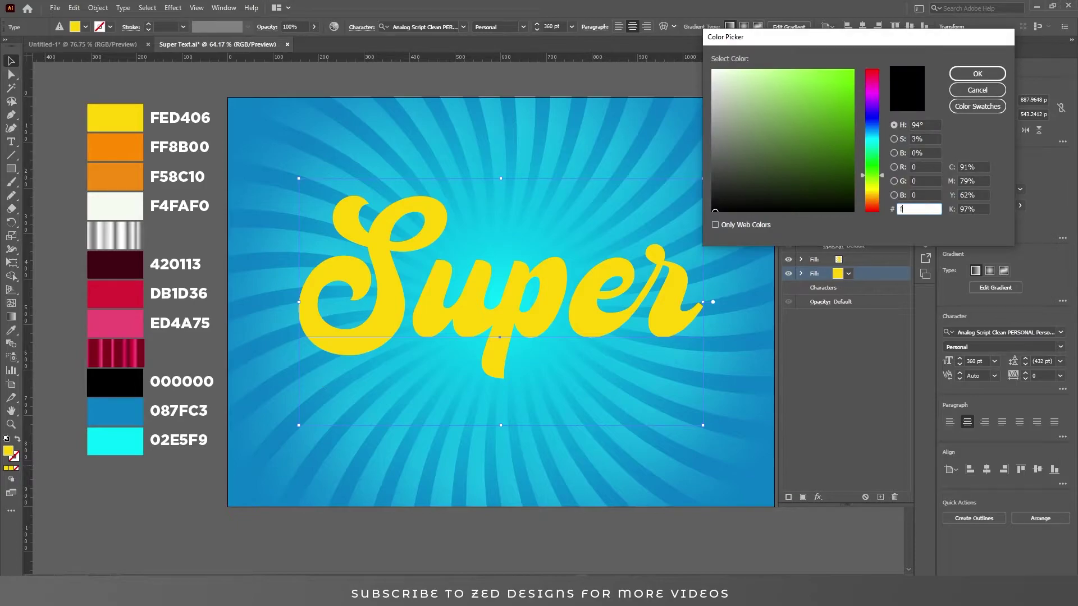
text(f8b00)
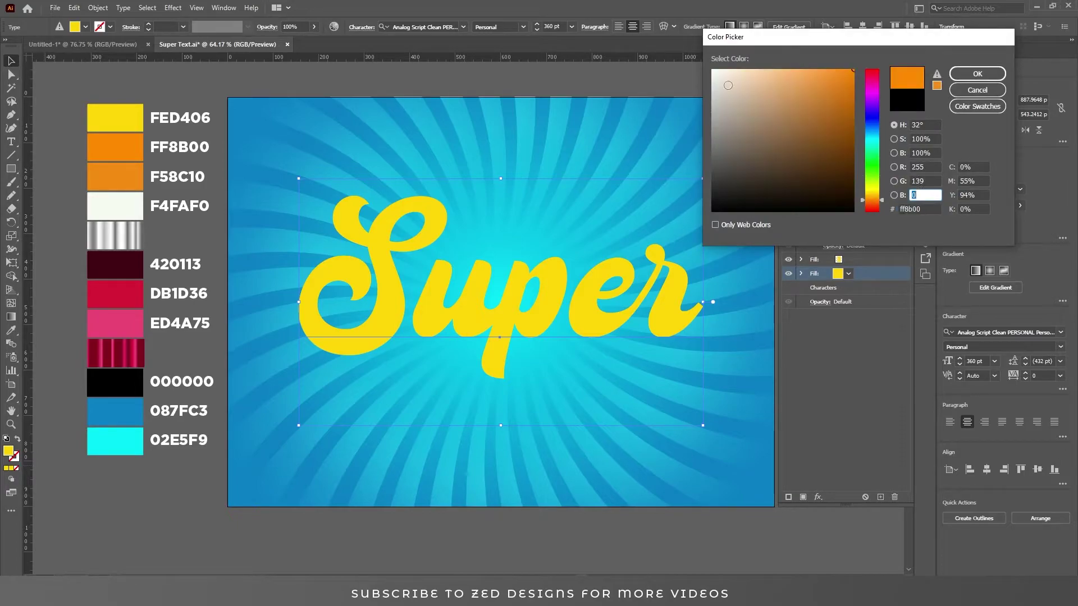
click(977, 74)
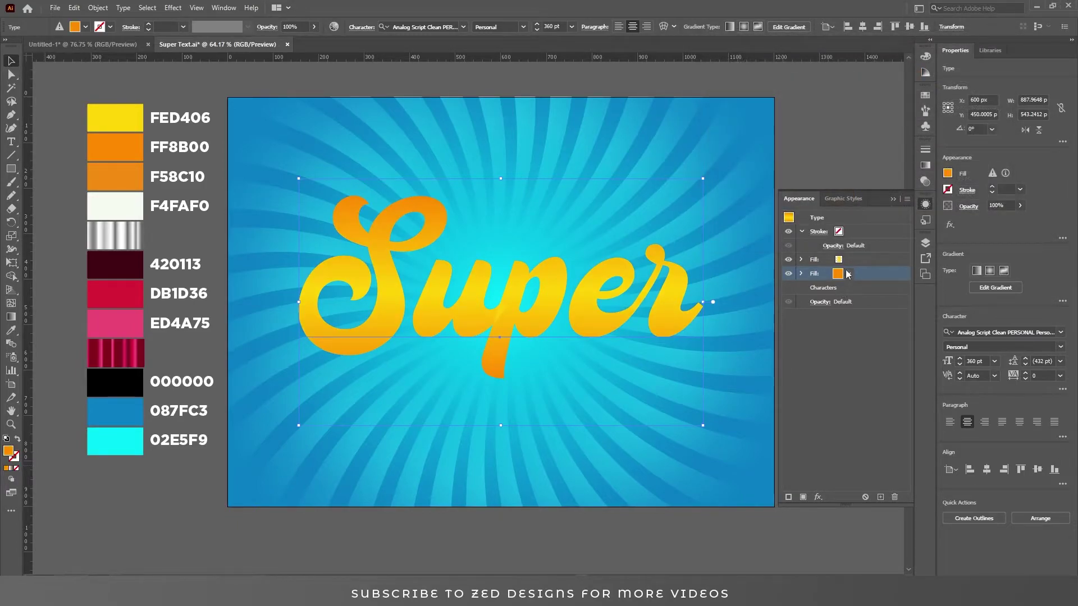
- Give the yellow gradient fill a Multiply inner glow in F58C10 (50%, 8 px, Edge)
click(861, 262)
click(819, 497)
mouse_move(880, 325)
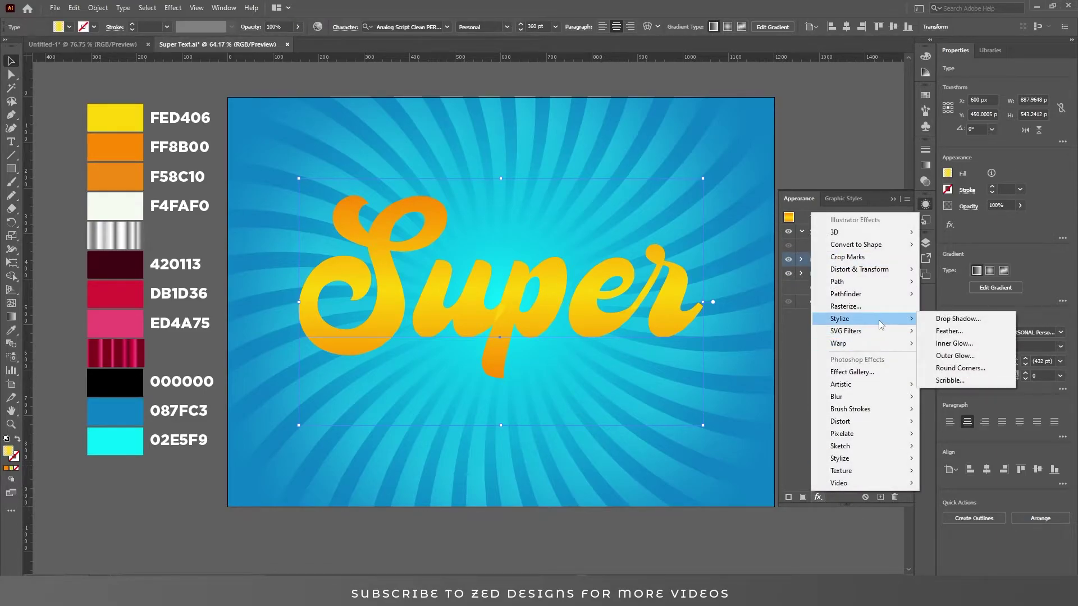
click(954, 343)
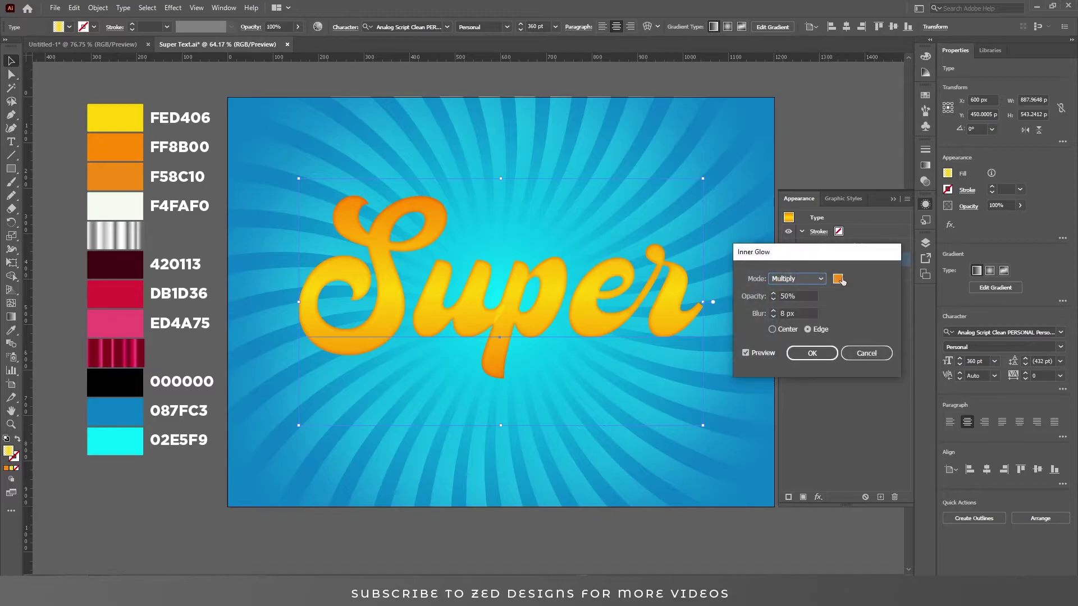
click(837, 279)
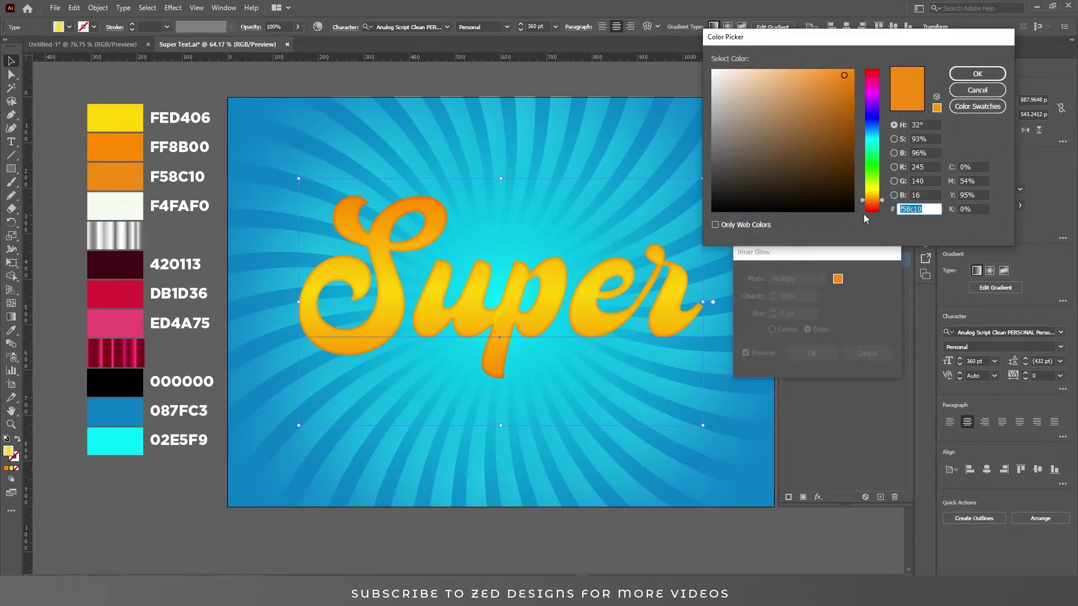
click(977, 75)
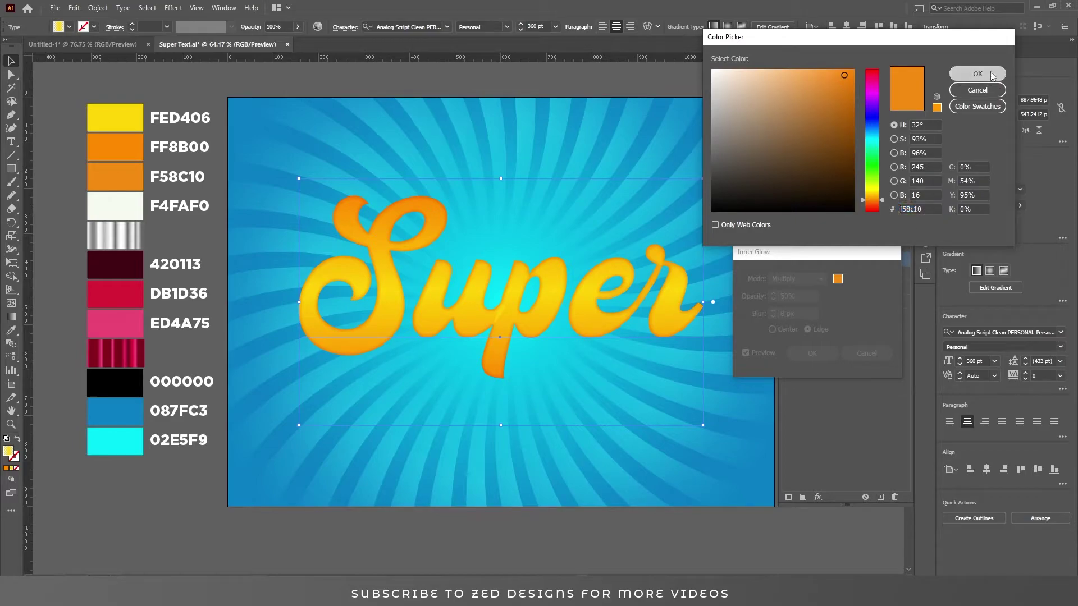
click(802, 294)
click(803, 312)
click(799, 296)
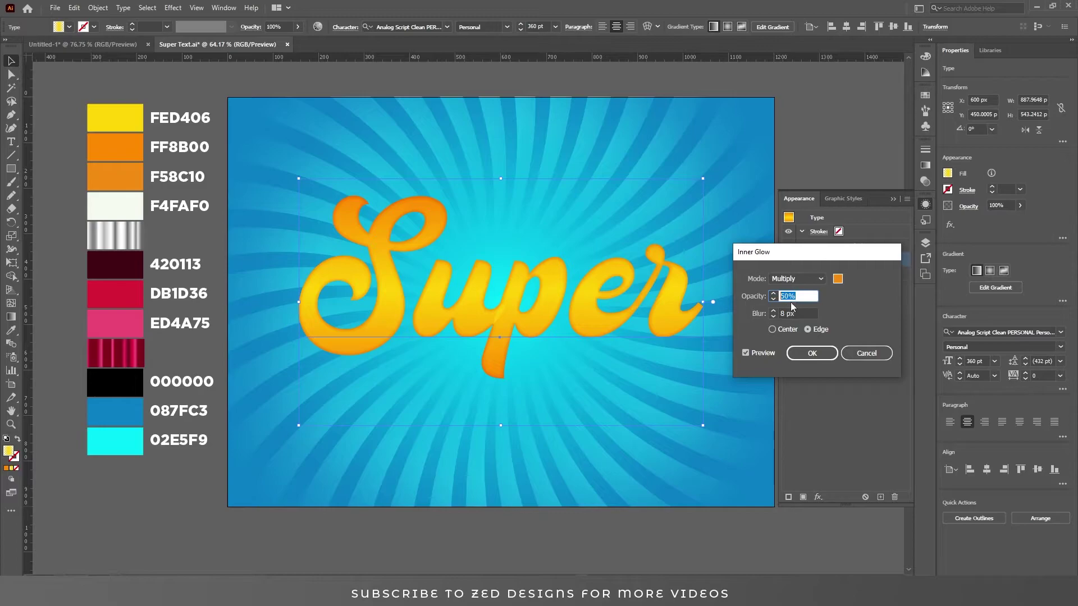
key(Tab)
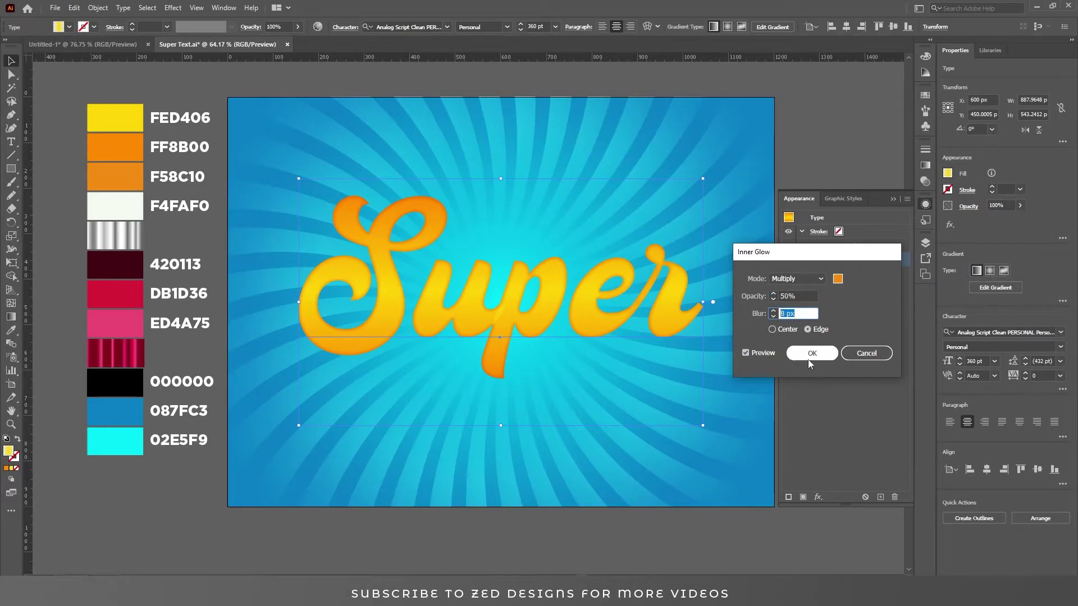
click(811, 354)
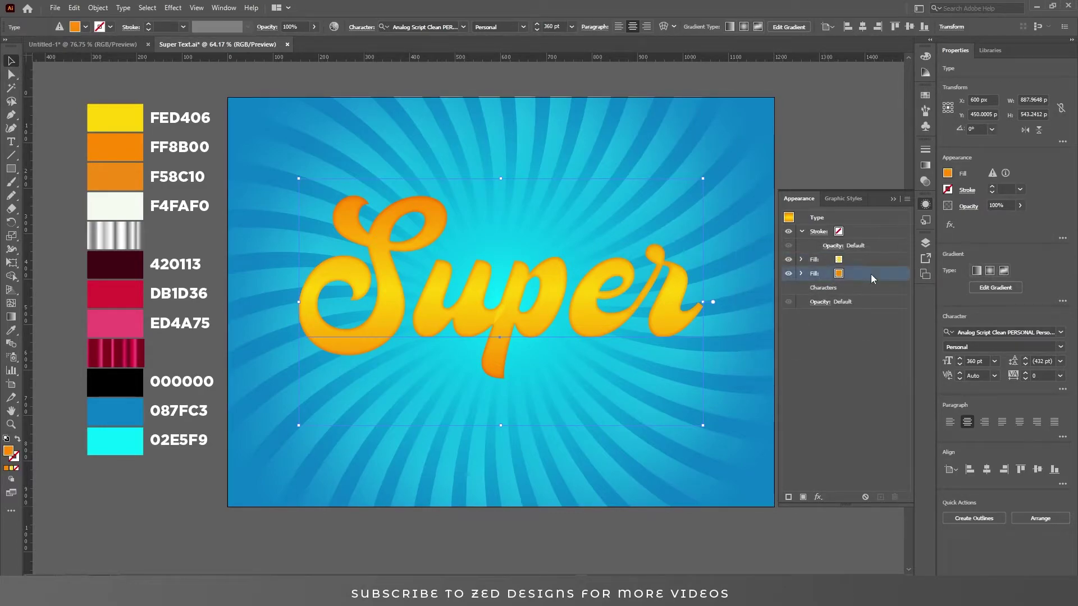
- Duplicate the orange fill to create a third fill
click(880, 497)
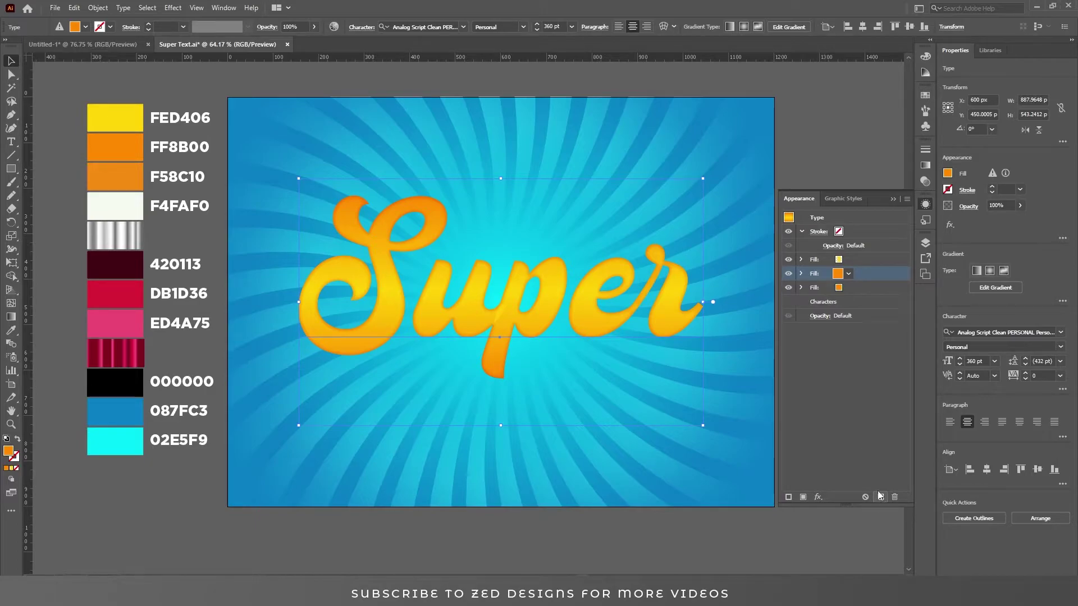
click(856, 289)
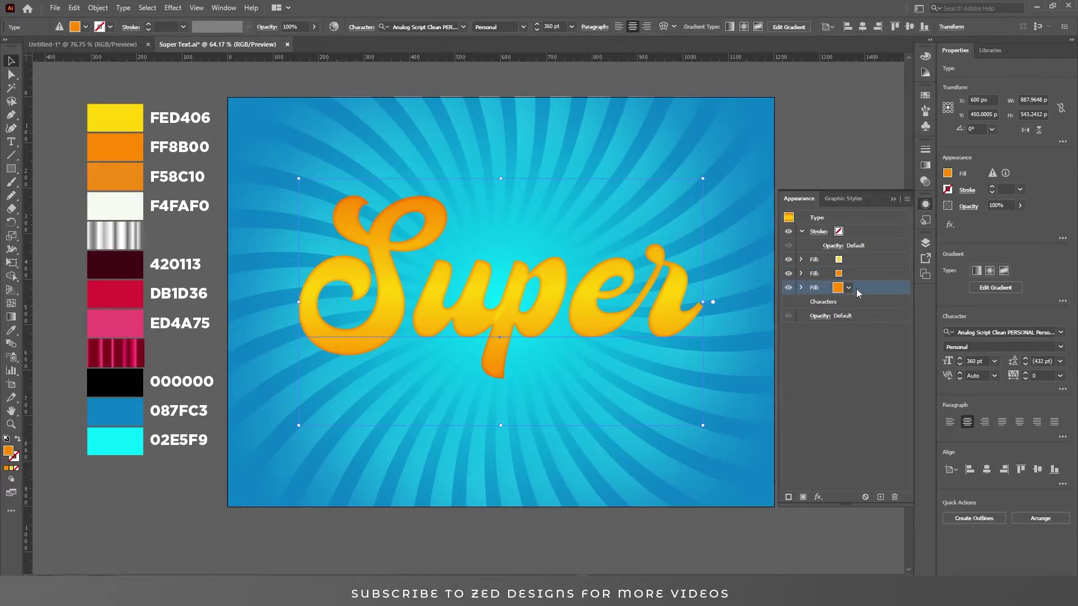
double_click(7, 451)
- Colour the fill F4FAF0, offset it 4 px with round joins, and duplicate it
text(f)
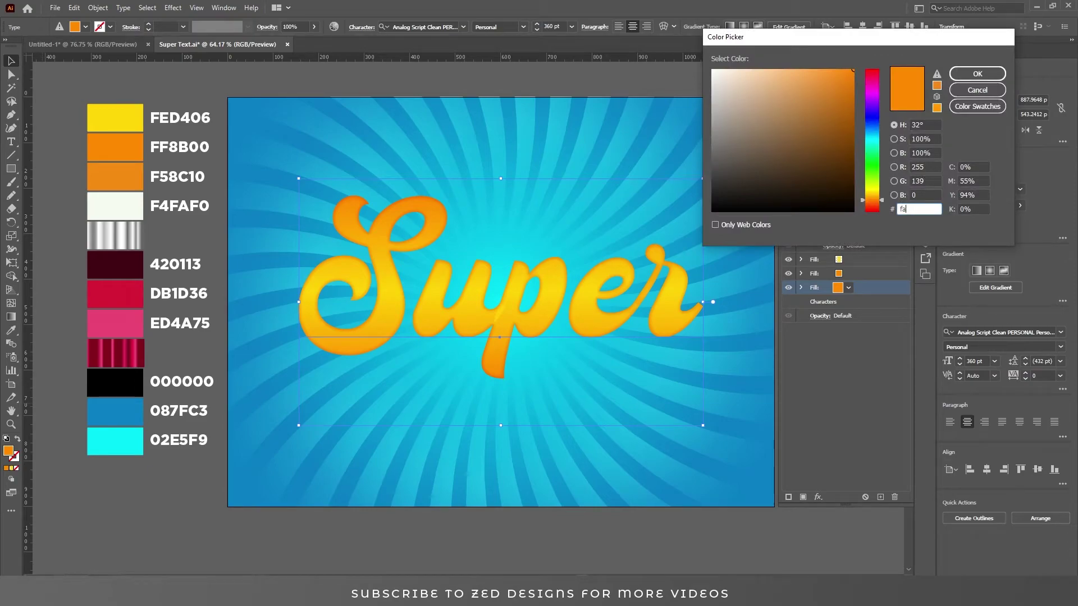
text(4faf0)
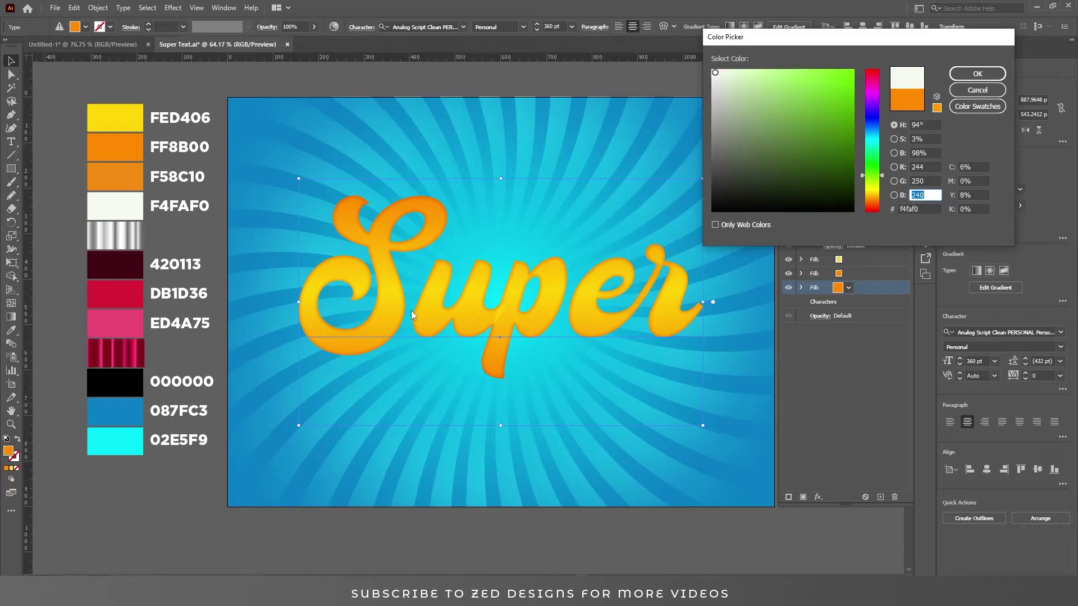
click(977, 73)
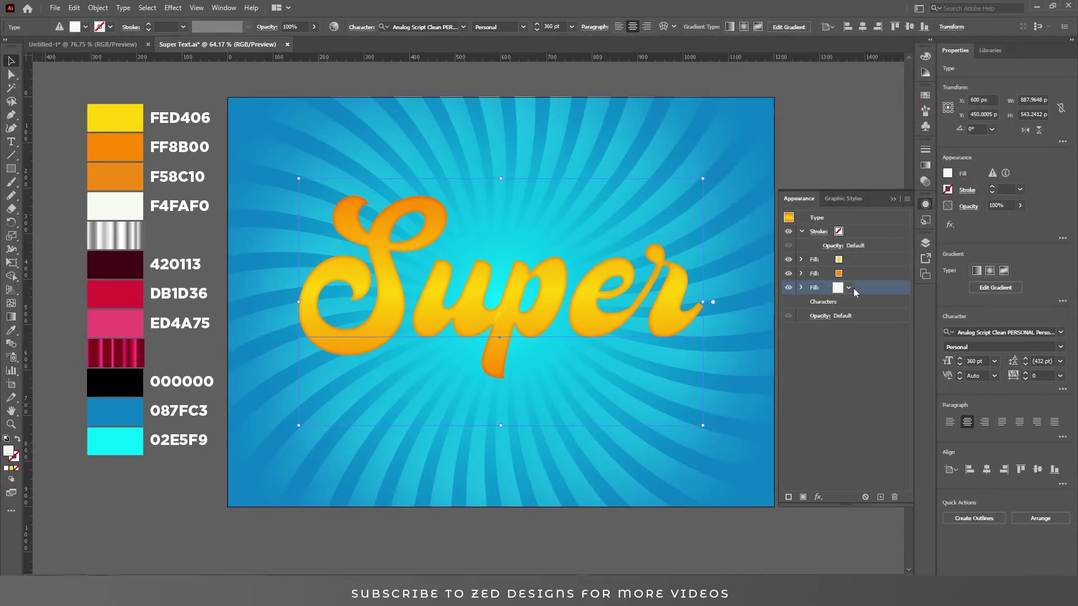
click(821, 501)
mouse_move(853, 281)
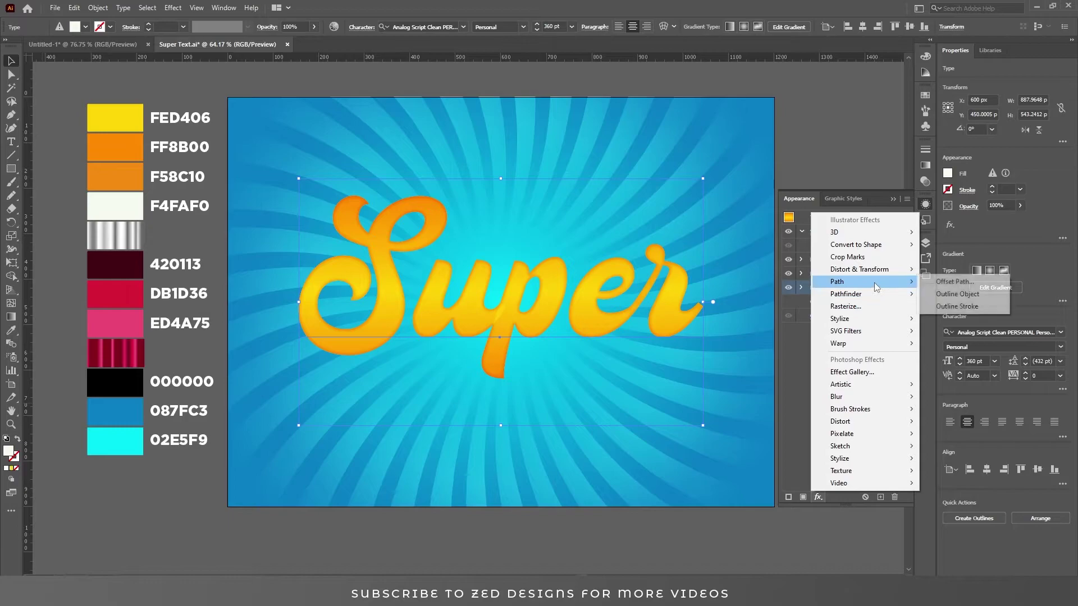
click(931, 281)
text(4)
key(Tab)
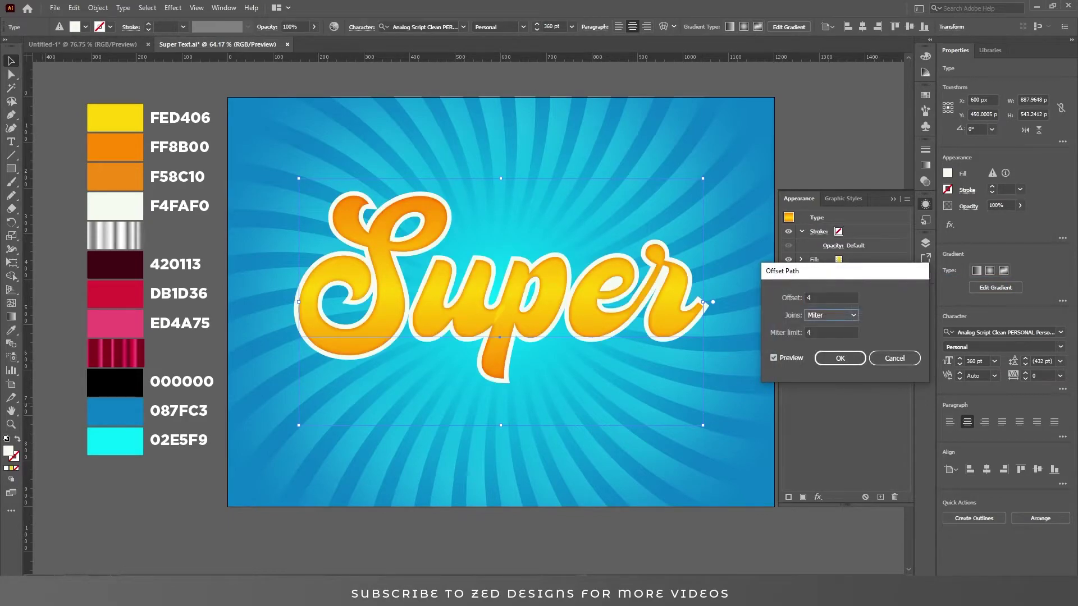
click(841, 315)
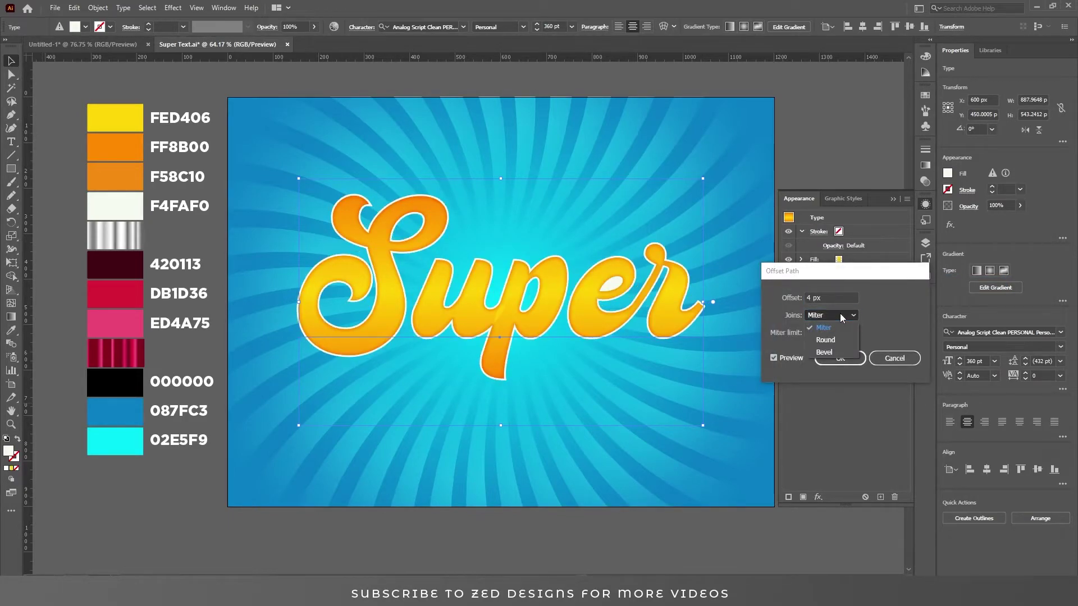
click(834, 341)
click(838, 360)
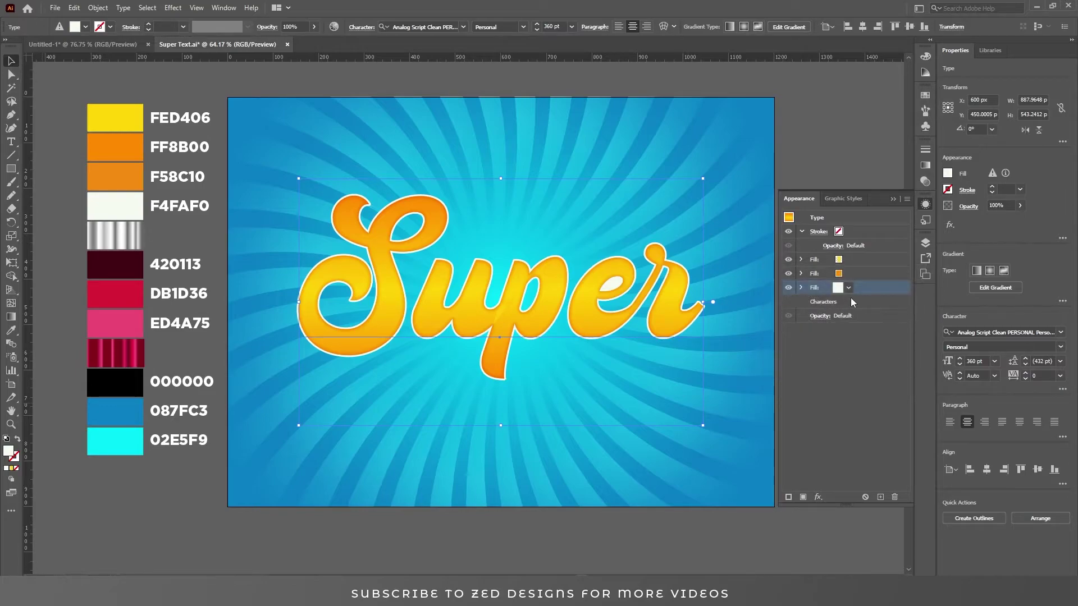
click(880, 497)
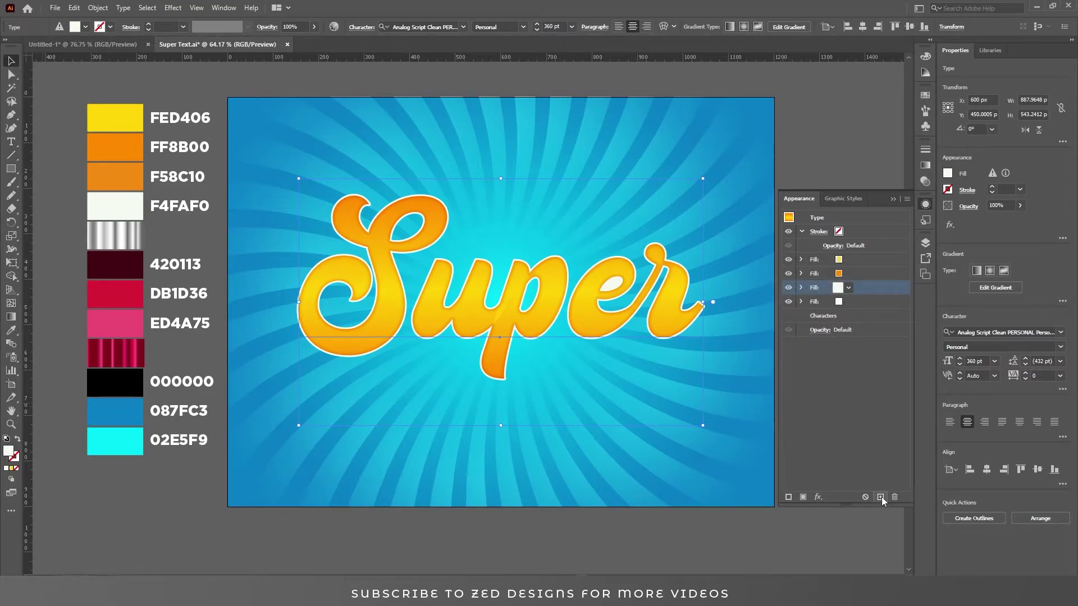
click(856, 302)
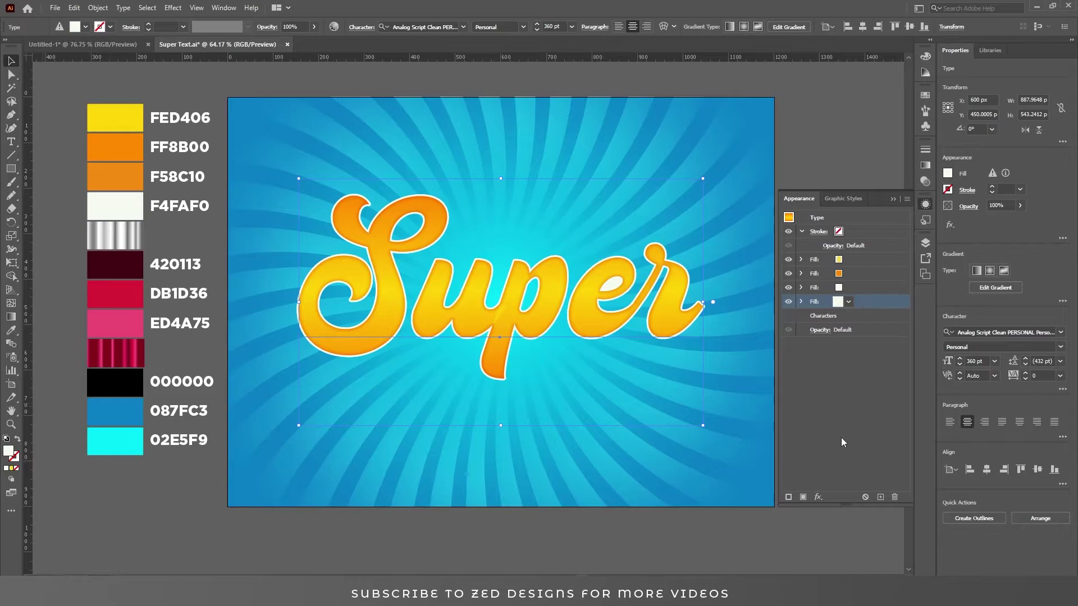
- Add a Transform effect to the lower white fill: move -0.3 px / 0.3 px, 14 copies
click(820, 496)
mouse_move(876, 269)
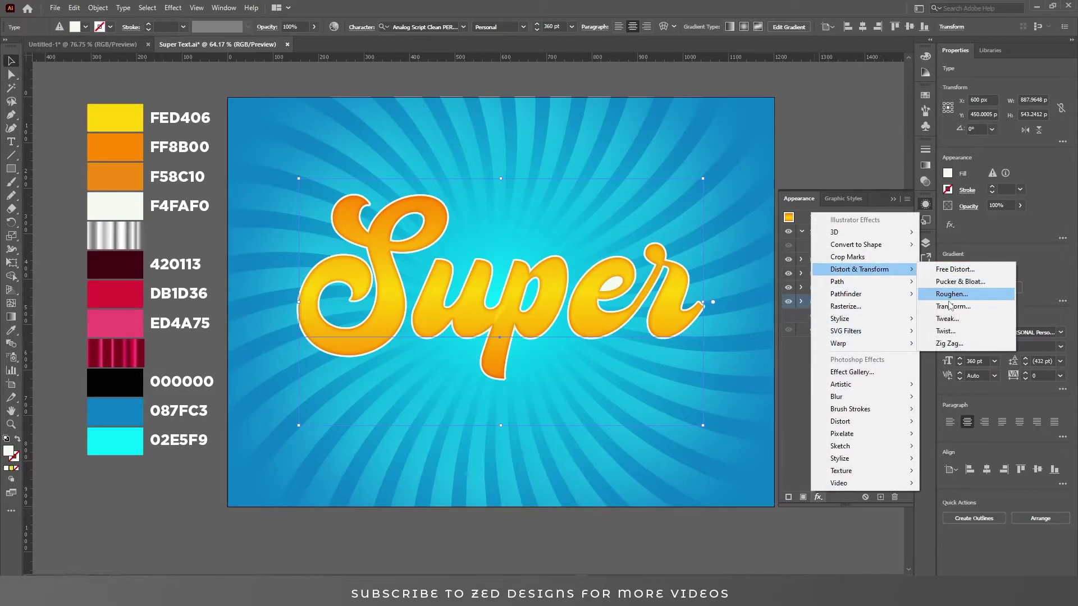
click(951, 309)
key(Tab)
key(Tab)
text(-.3)
key(Tab)
text(.3)
key(Tab)
key(Tab)
text(14)
key(Tab)
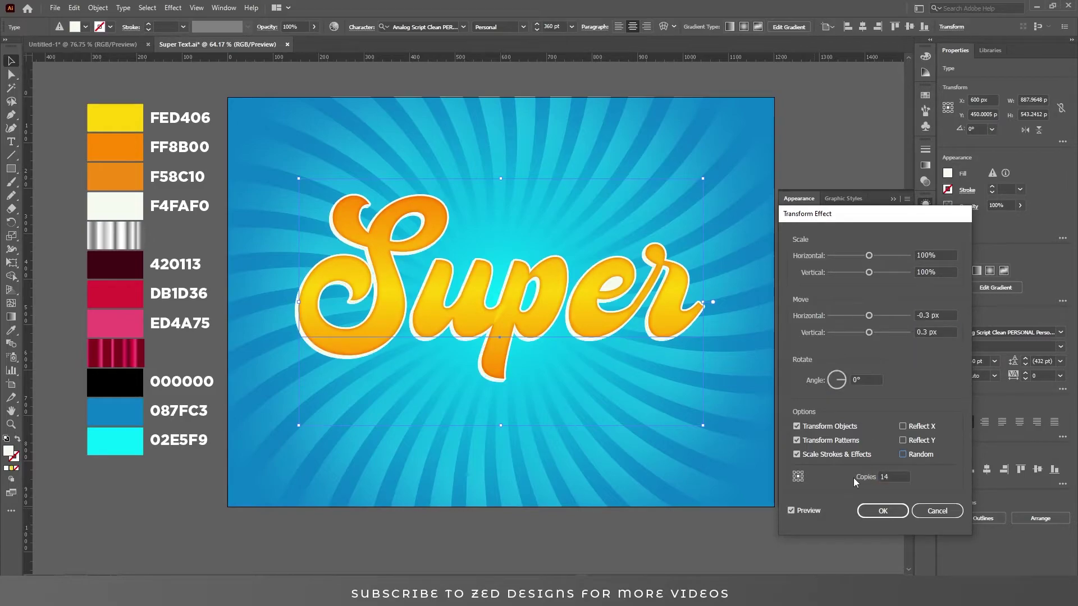
click(883, 511)
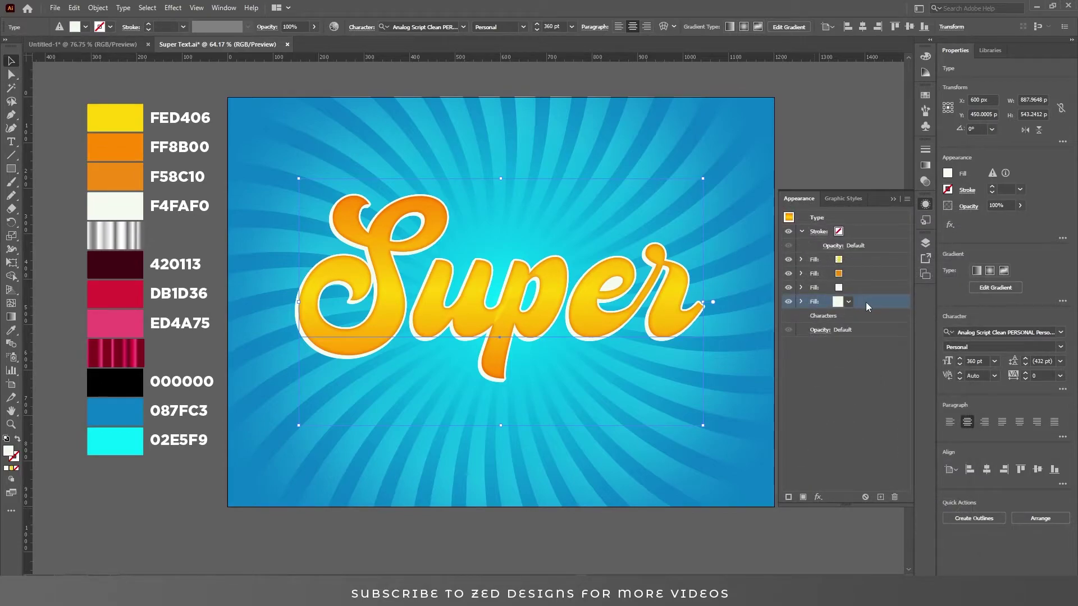
- Eyedropper the silver striped gradient swatch onto the extruded white fill
click(11, 331)
click(119, 236)
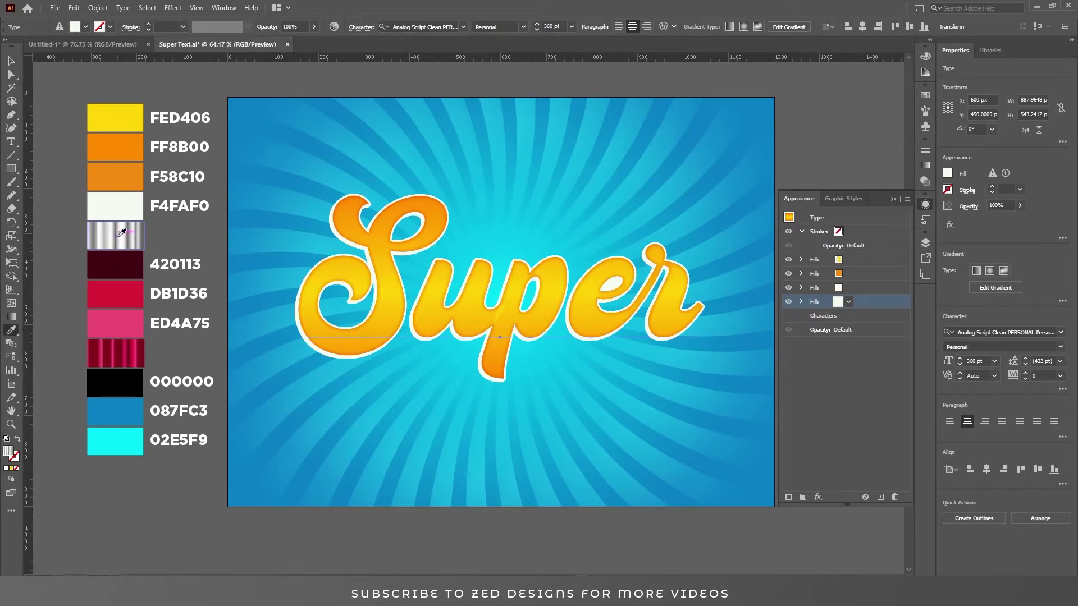
key(v)
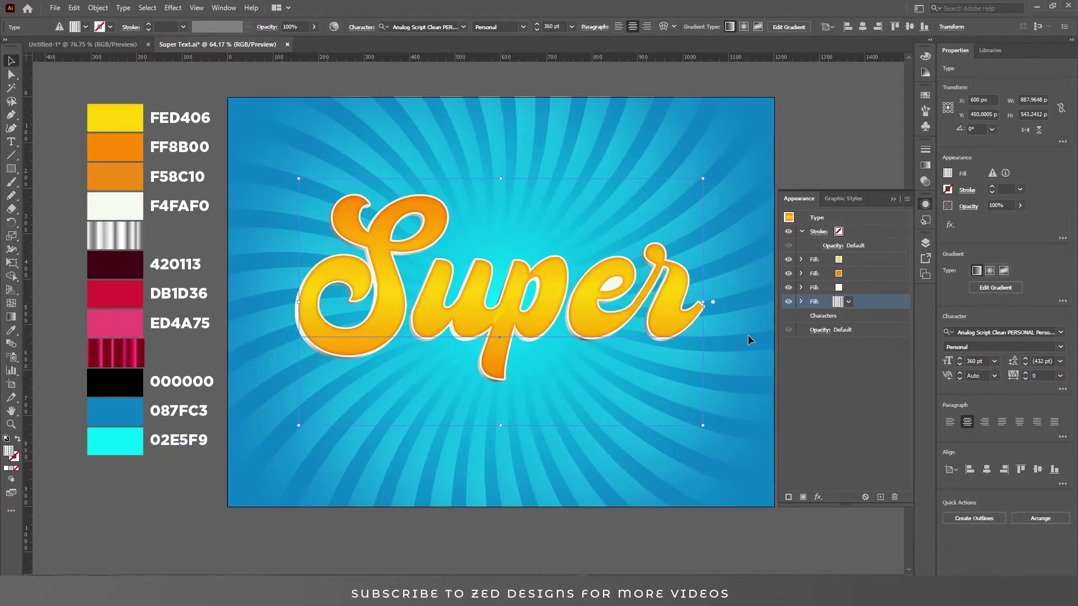
click(862, 289)
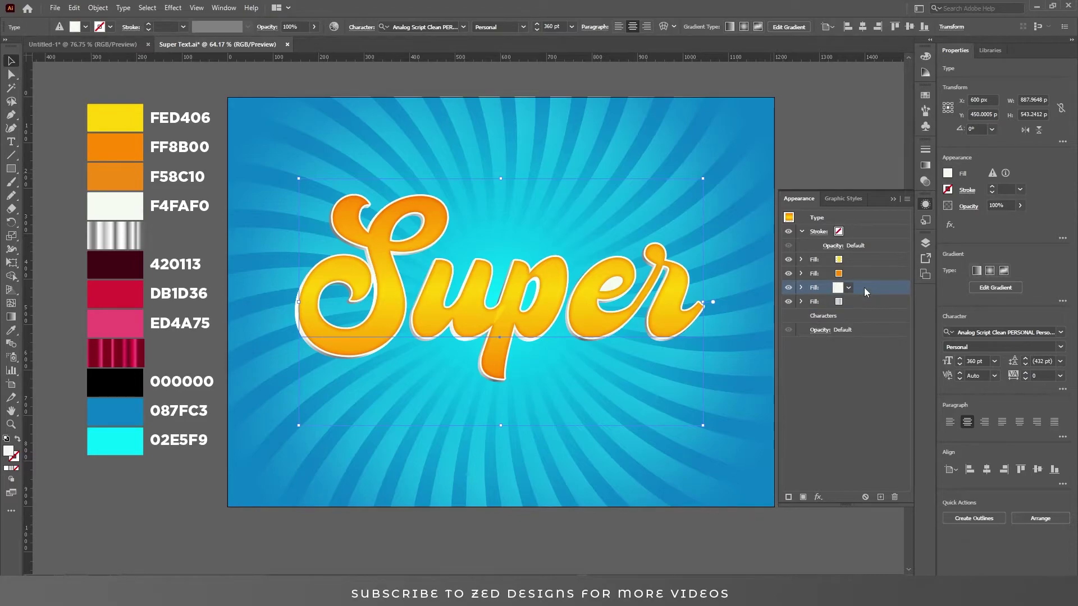
- Duplicate the white outline fill and recolour the copy dark red 420113
click(877, 495)
double_click(9, 451)
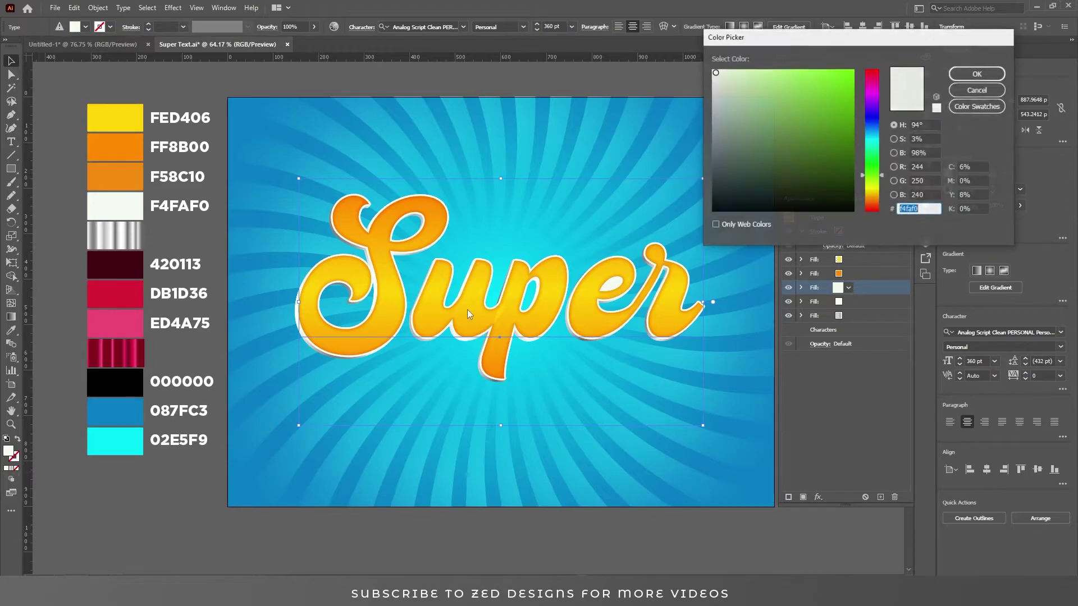
click(935, 210)
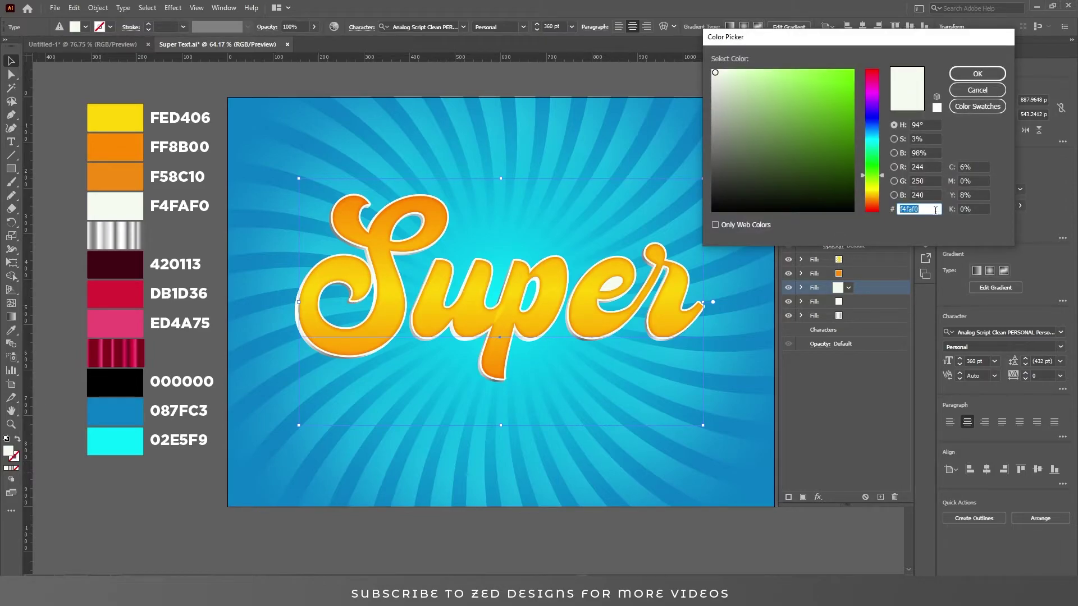
text(420113)
click(977, 74)
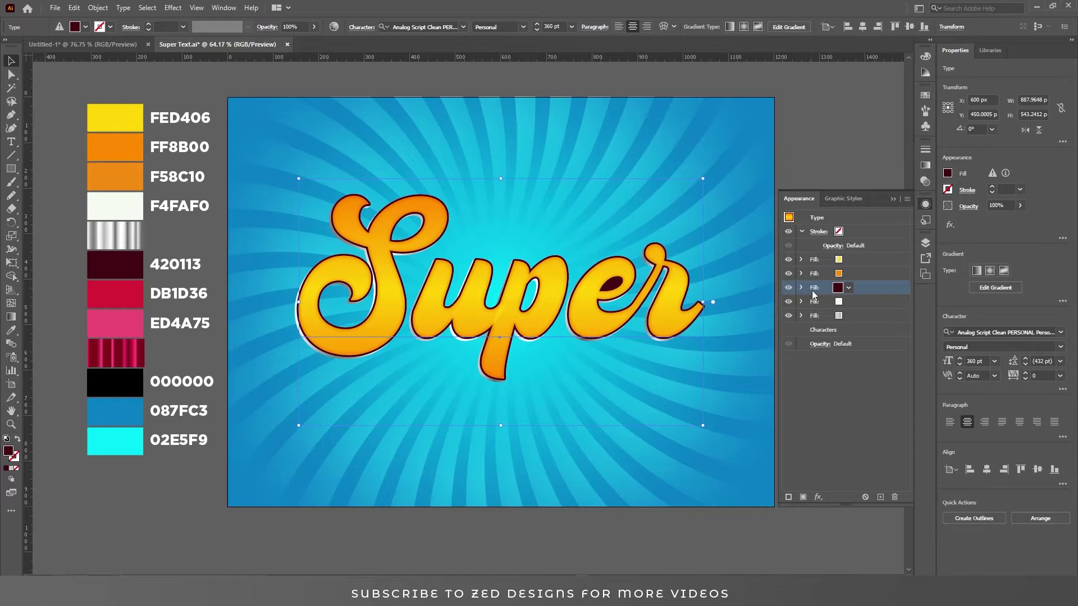
- Transform the dark red fill -6 px horizontally, 6 px vertically, and move it below all fills
click(817, 497)
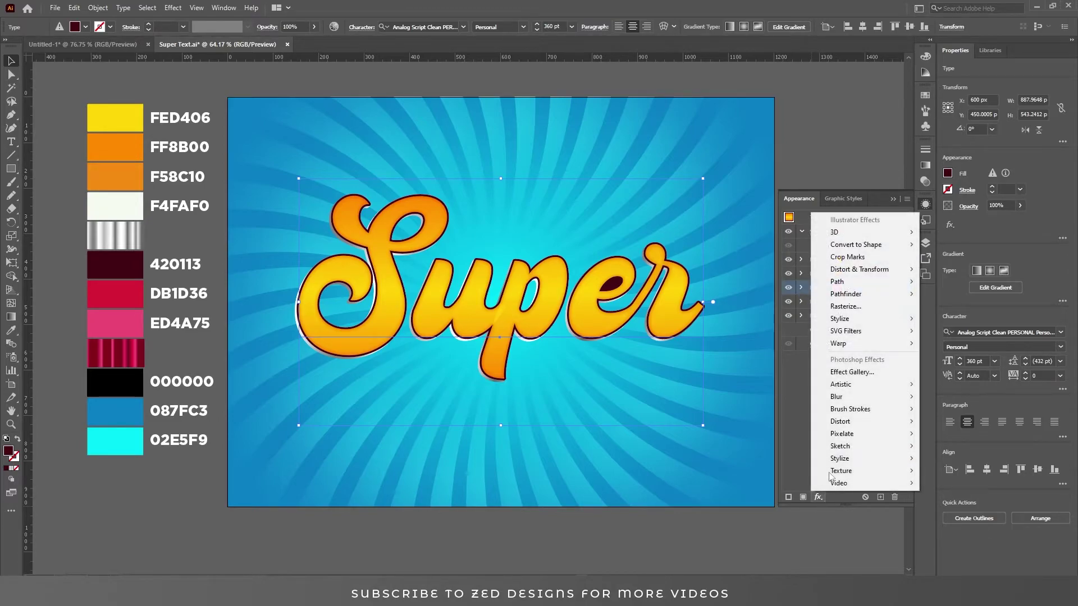
mouse_move(876, 269)
click(951, 308)
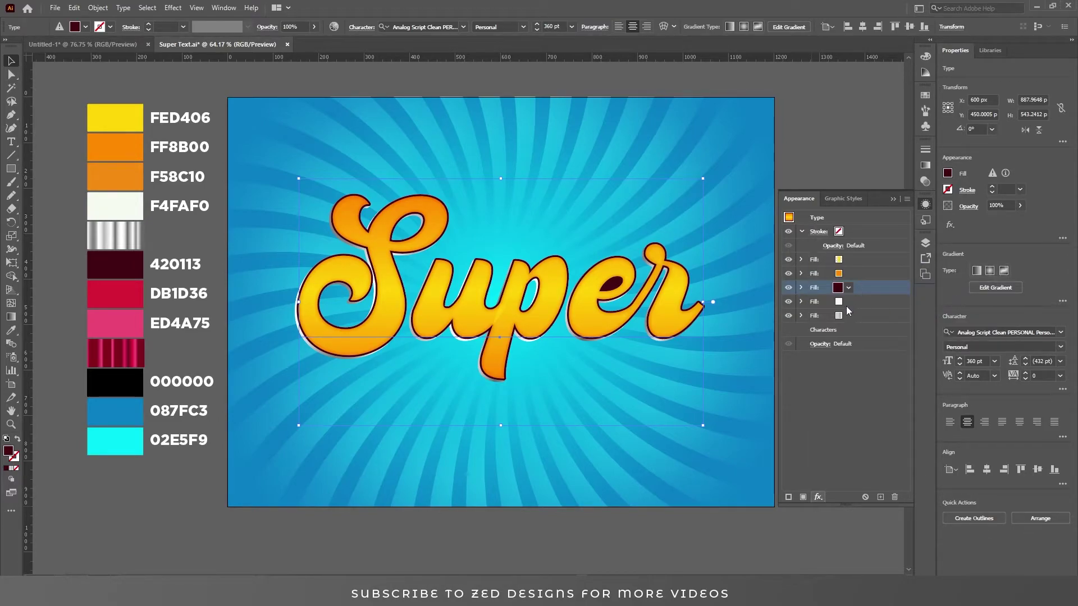
key(Tab)
key(Tab)
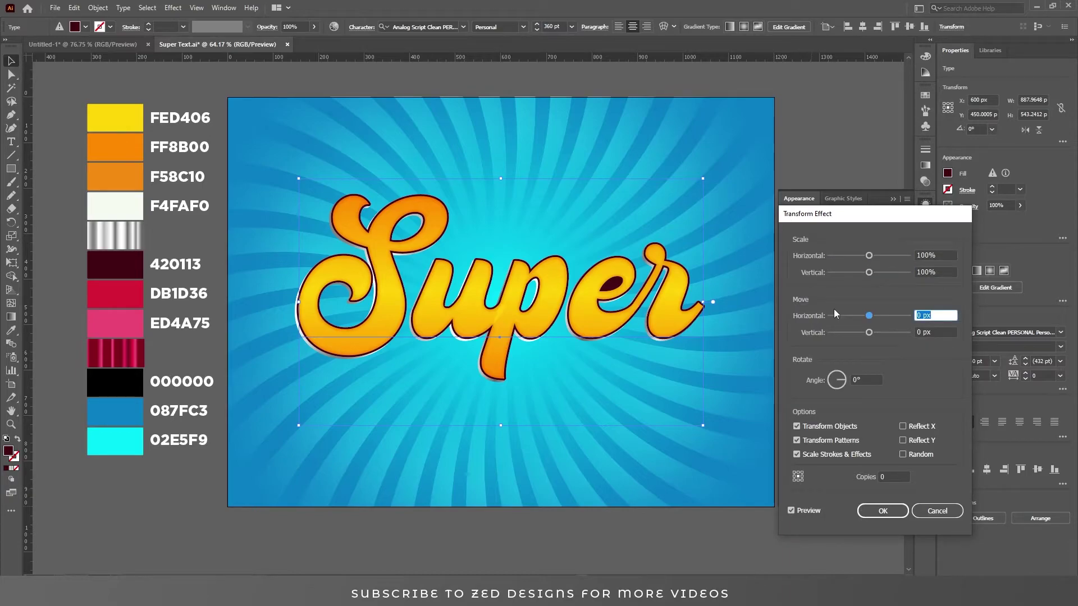
text(-6)
key(Tab)
text(-6)
key(Tab)
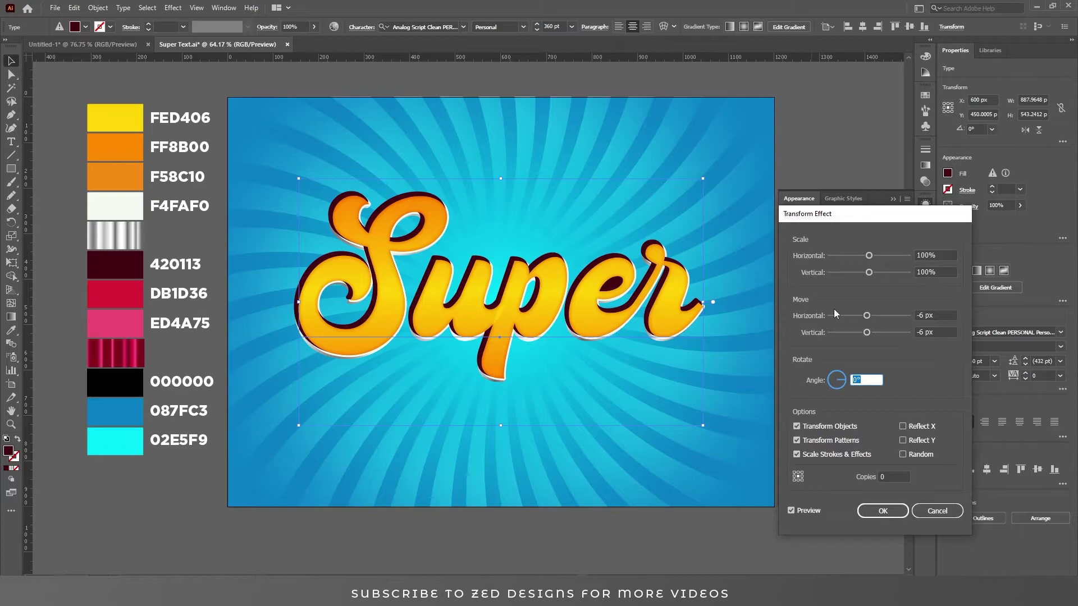
key(shift+Tab)
text(6)
key(Tab)
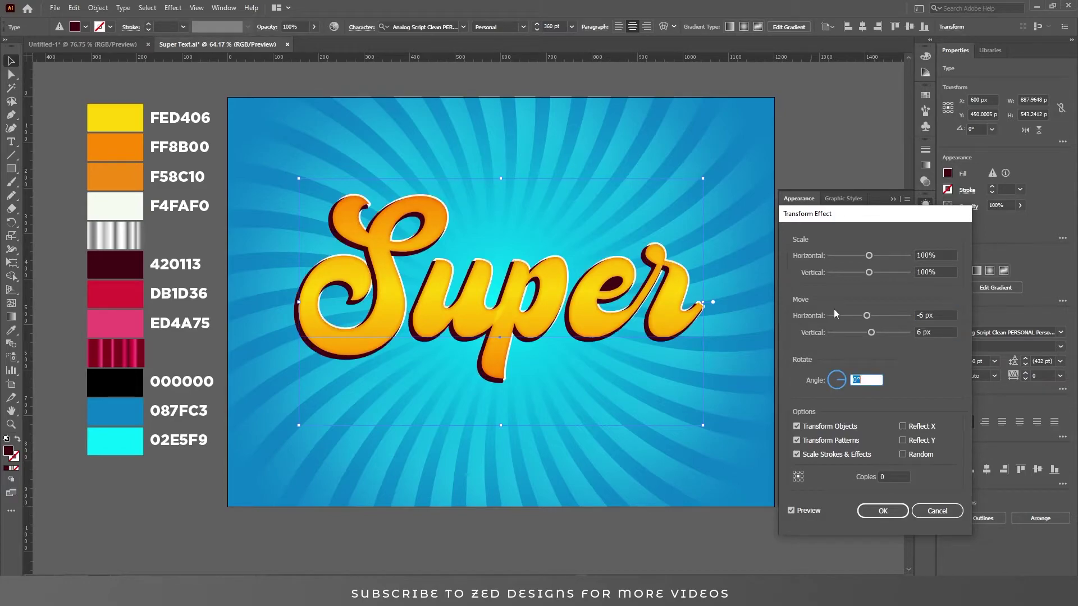
click(883, 511)
drag(857, 289, 860, 321)
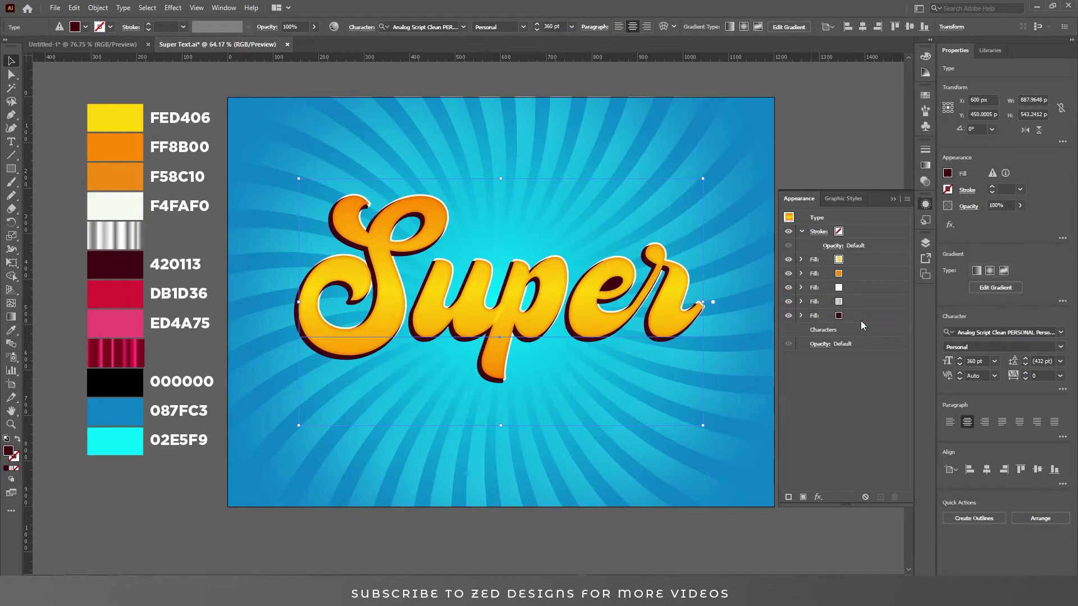
- Duplicate the bottom dark red fill and recolour the lower copy crimson DB1D36
click(860, 318)
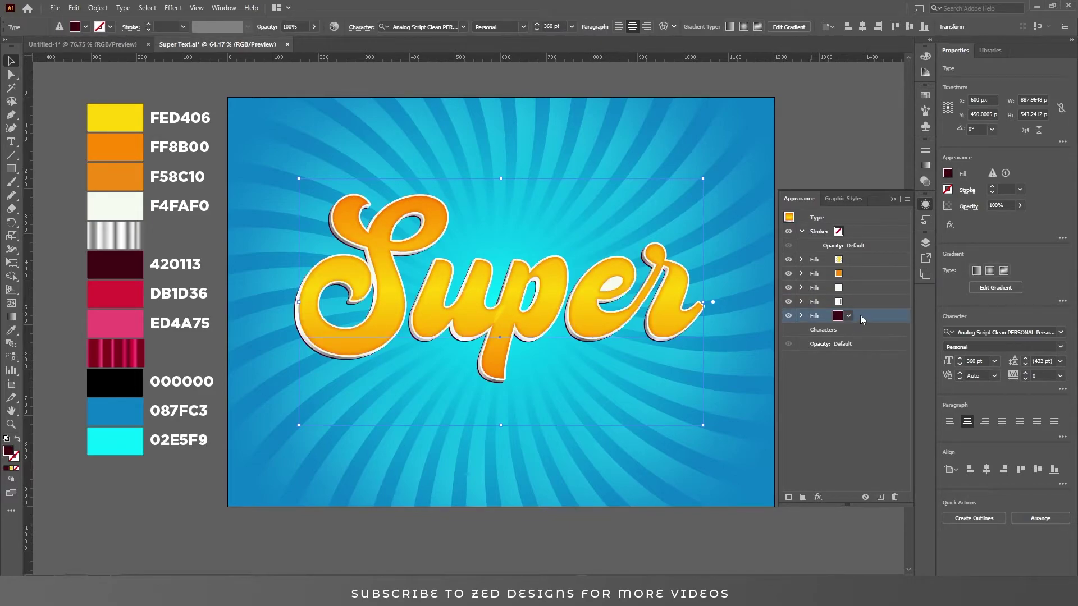
click(881, 497)
click(848, 330)
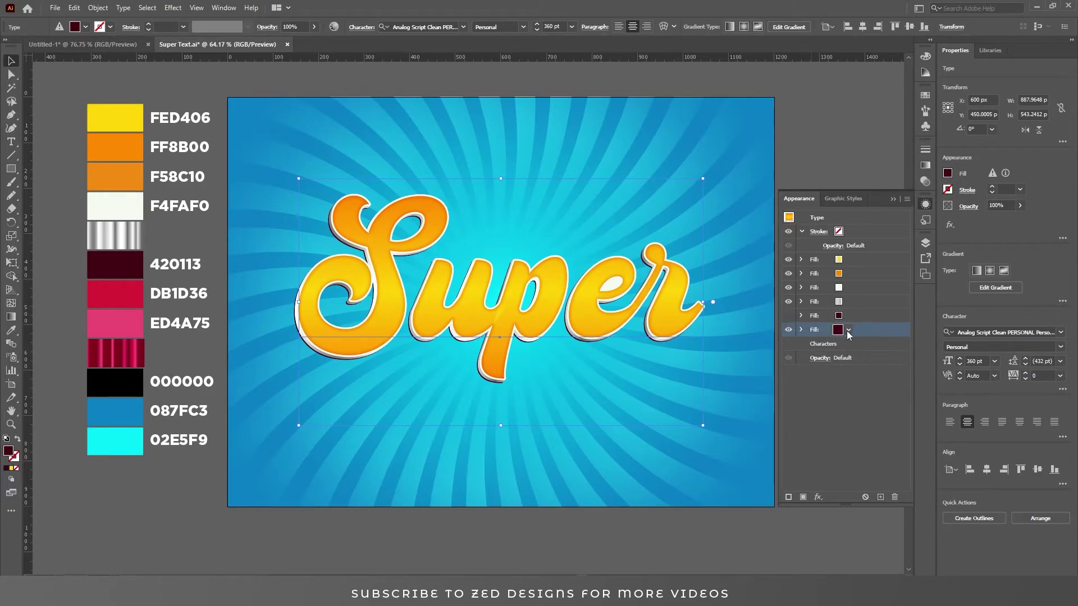
double_click(9, 452)
text(db1d36)
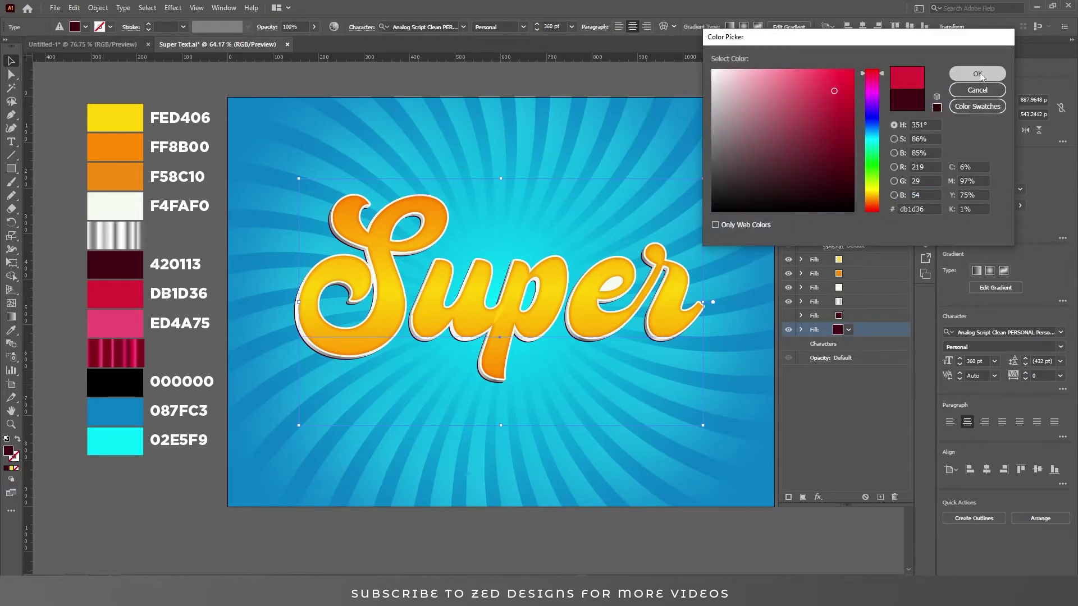
click(977, 90)
- Apply the red fill's 25 px round-join Offset Path, then duplicate the red fill
click(801, 329)
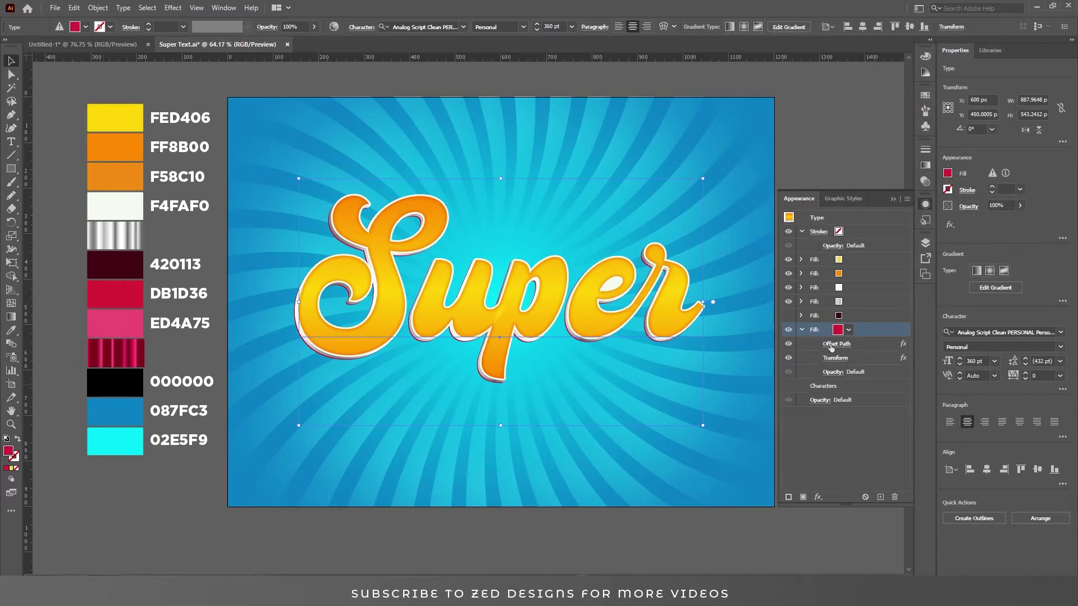
click(831, 344)
key(Tab)
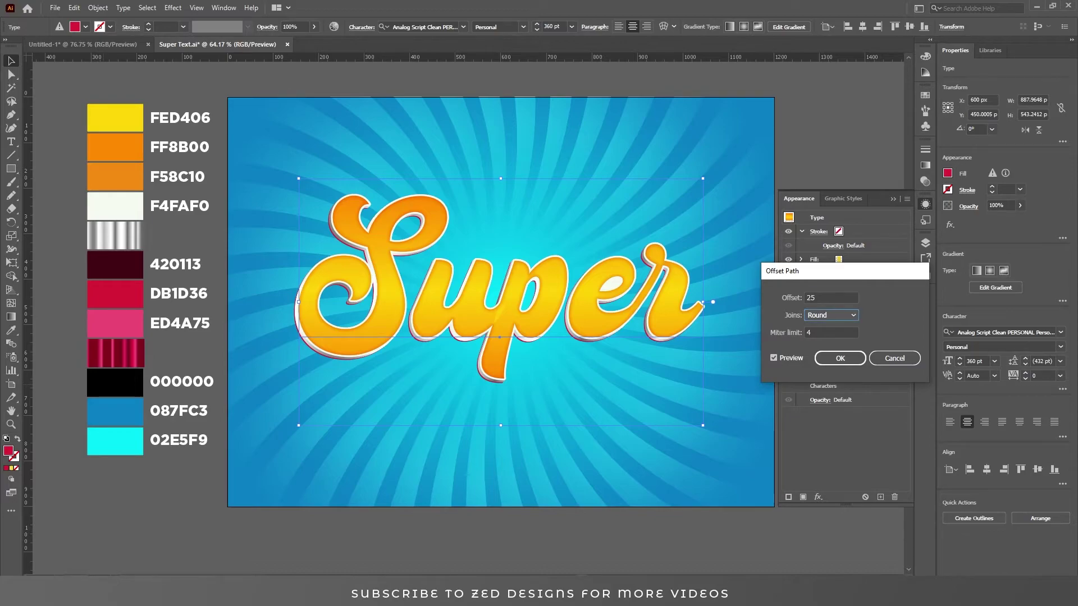
click(839, 359)
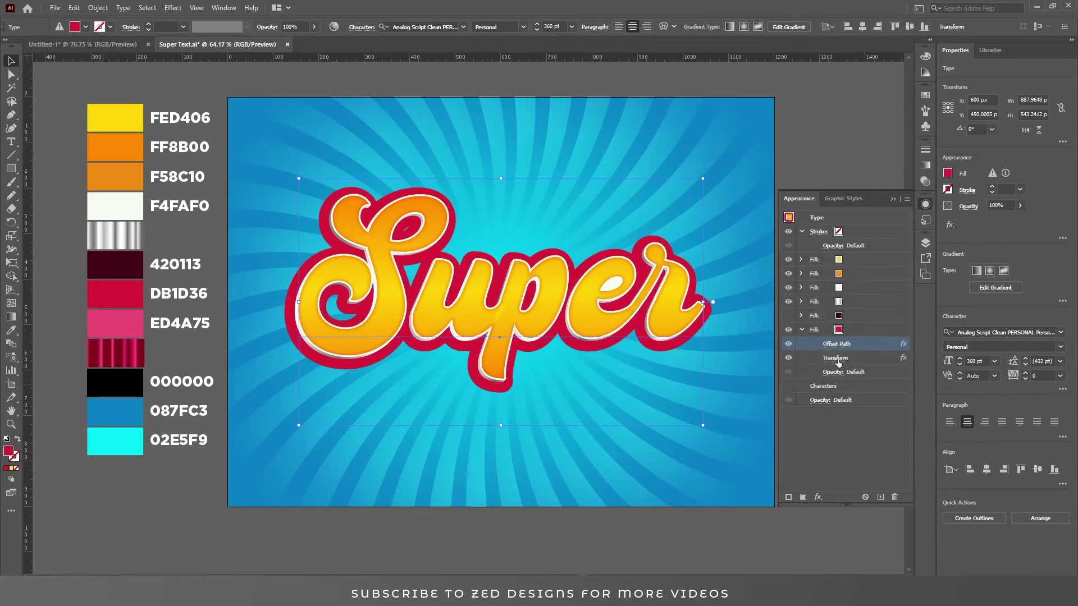
click(853, 331)
click(802, 330)
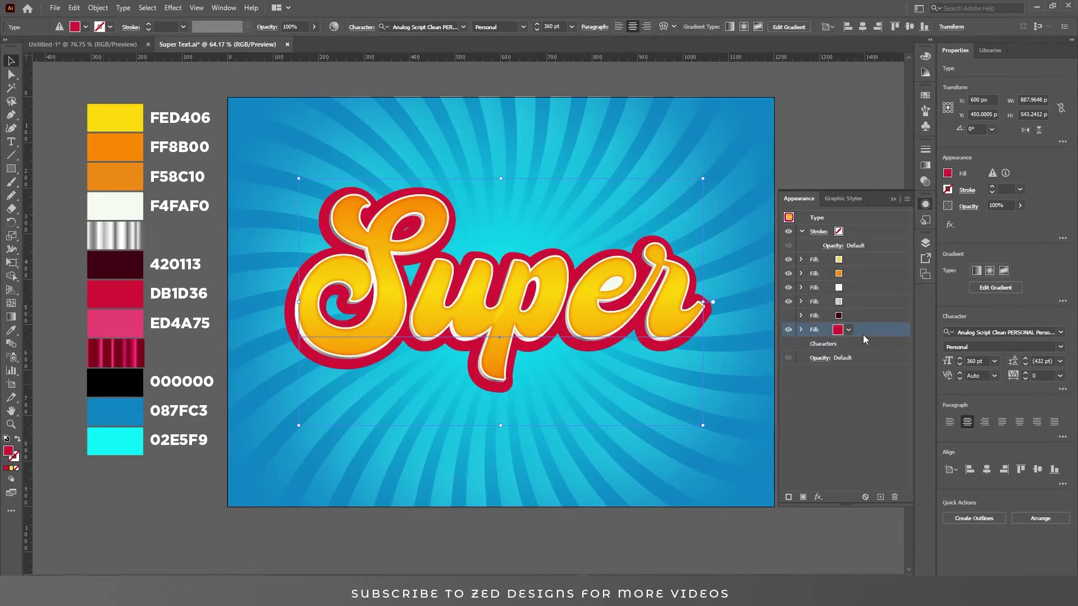
click(881, 496)
click(857, 344)
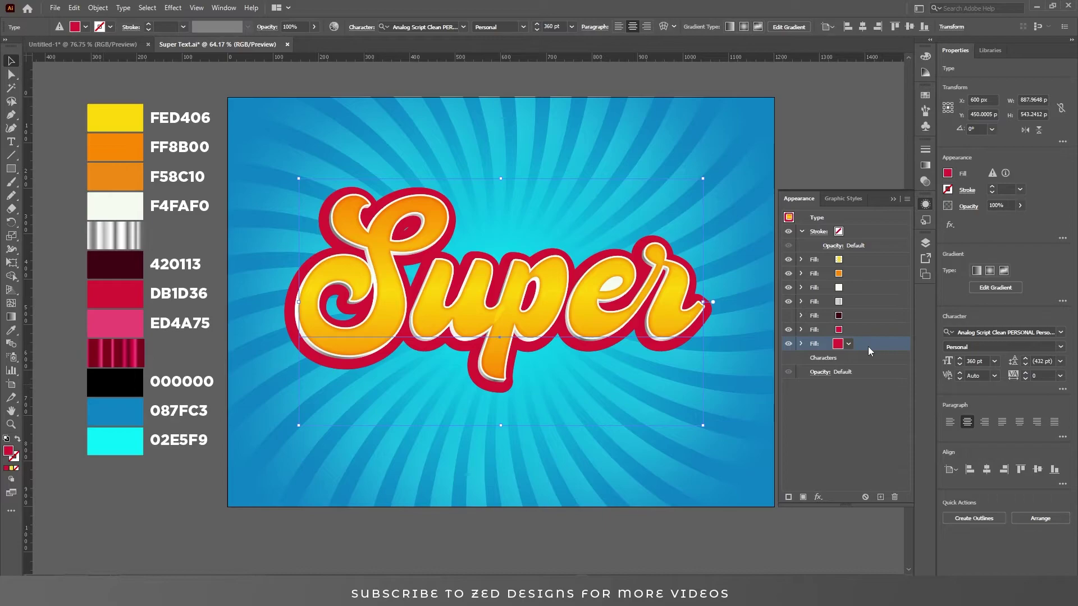
- Add a new Transform effect to the lower red fill: move -0.3 px / 0.35 px, 40 copies
click(819, 497)
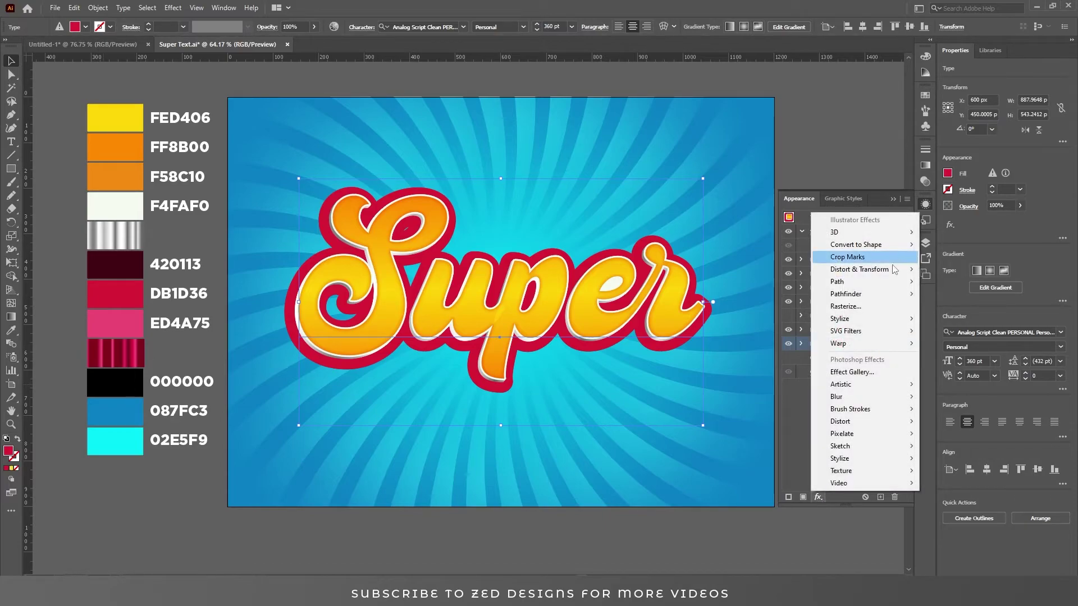
mouse_move(864, 269)
click(961, 309)
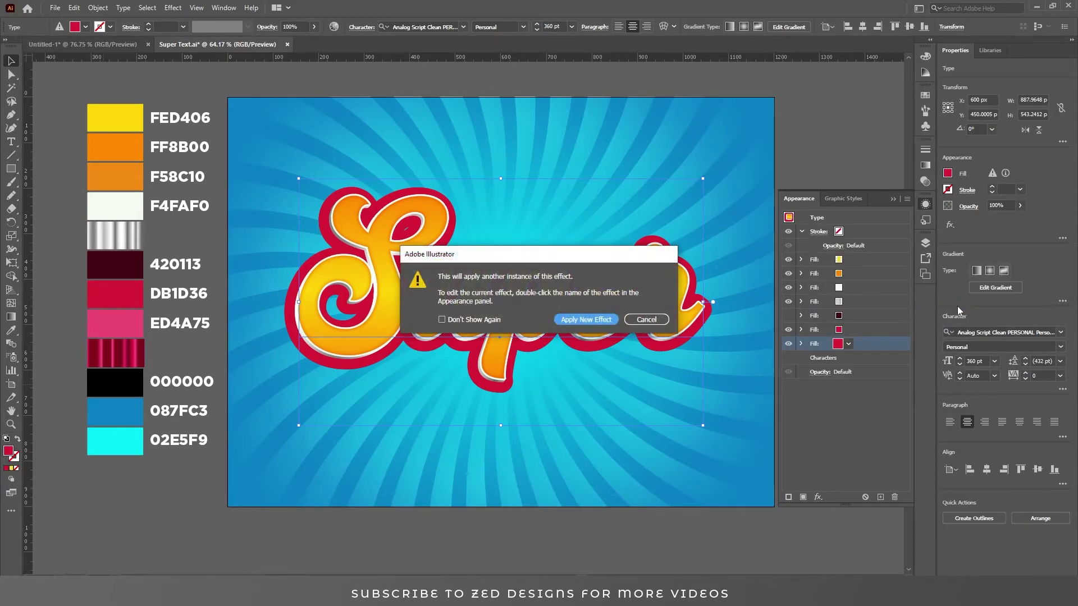
click(577, 320)
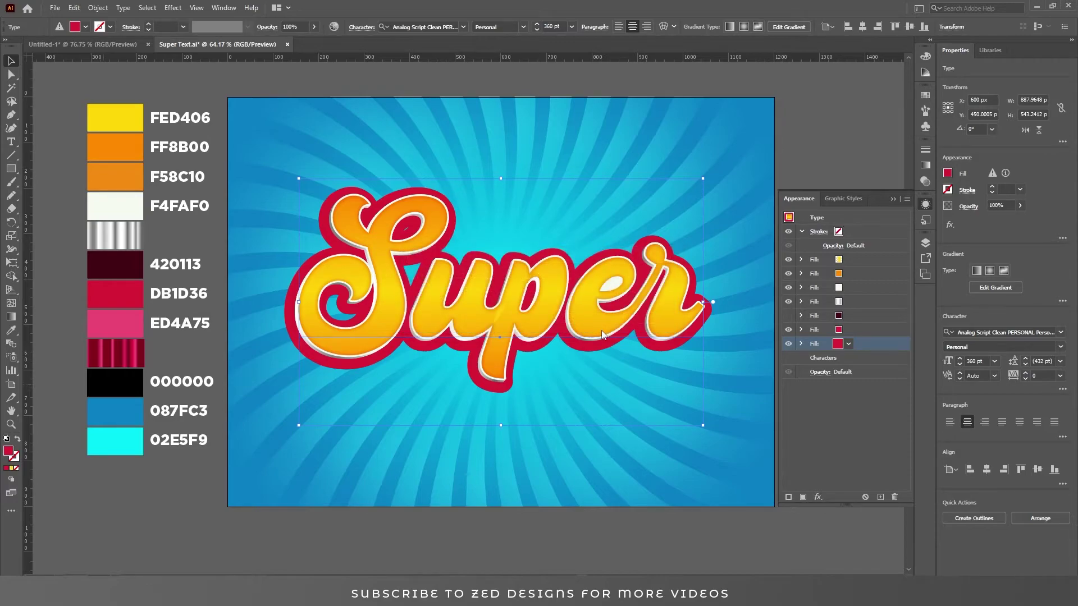
text(-)
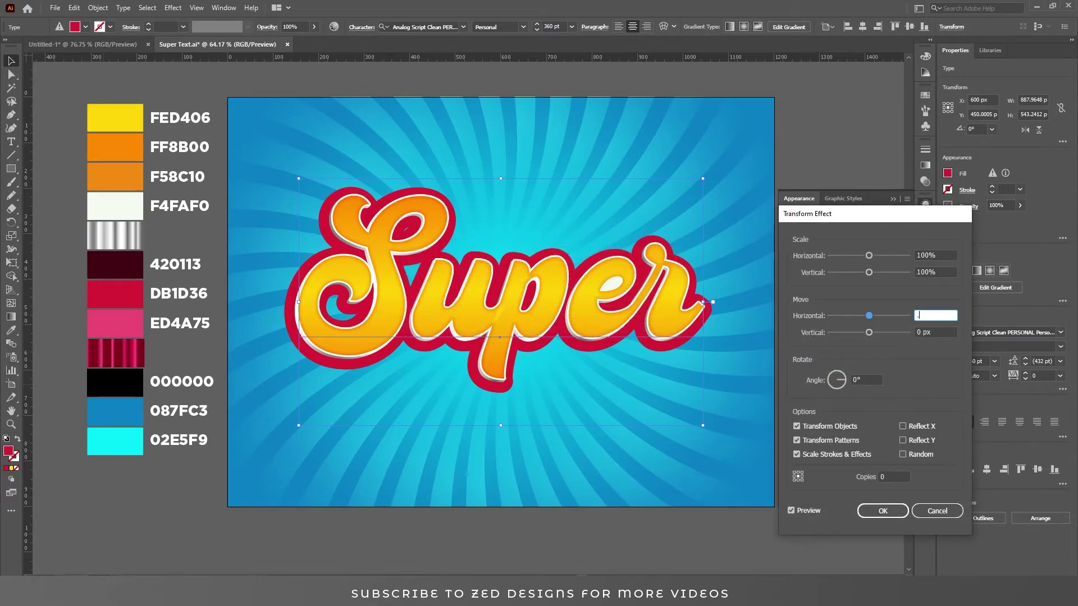
text(3)
key(Tab)
text(.3)
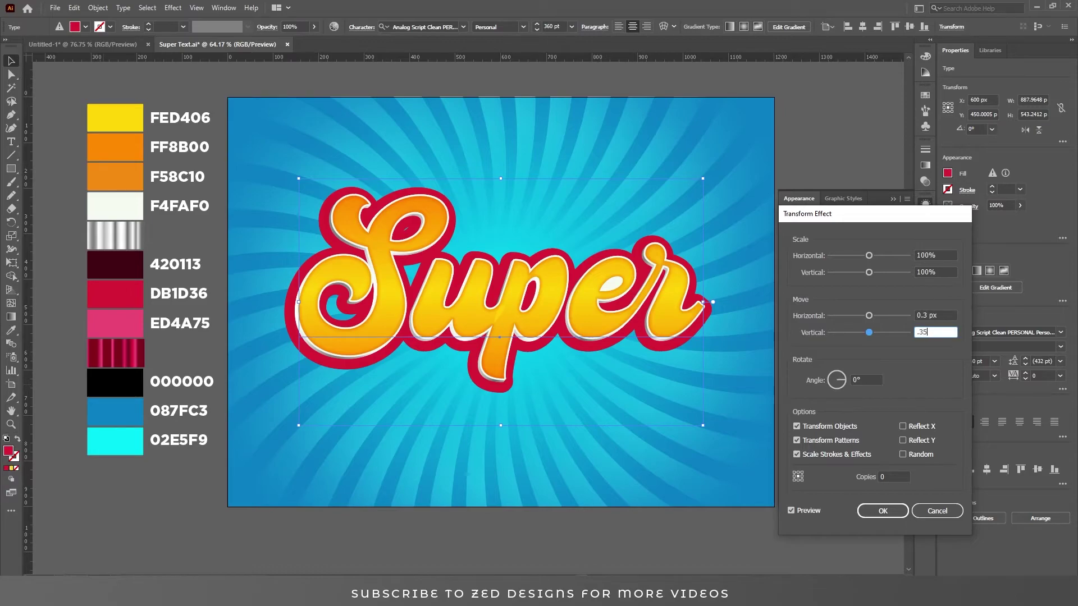
key(shift+Tab)
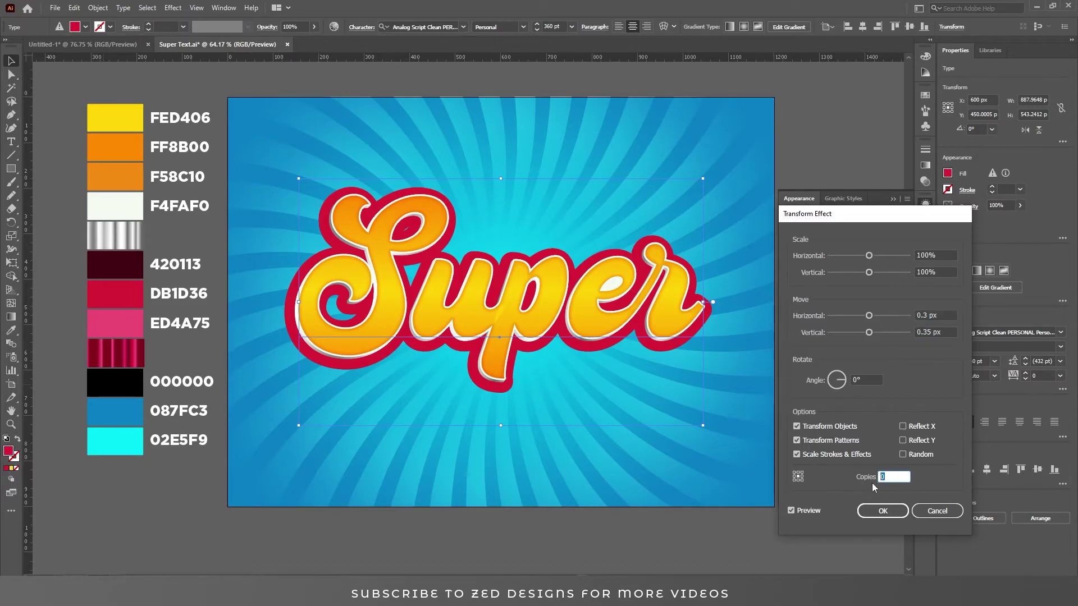
click(918, 315)
text(-)
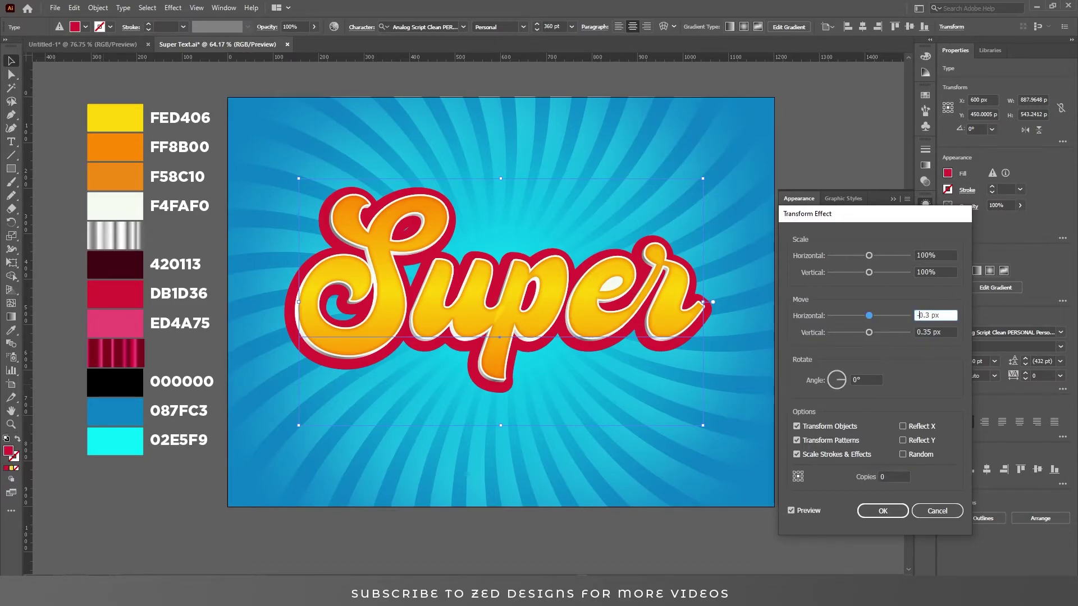
key(Tab)
double_click(892, 477)
text(40)
click(867, 511)
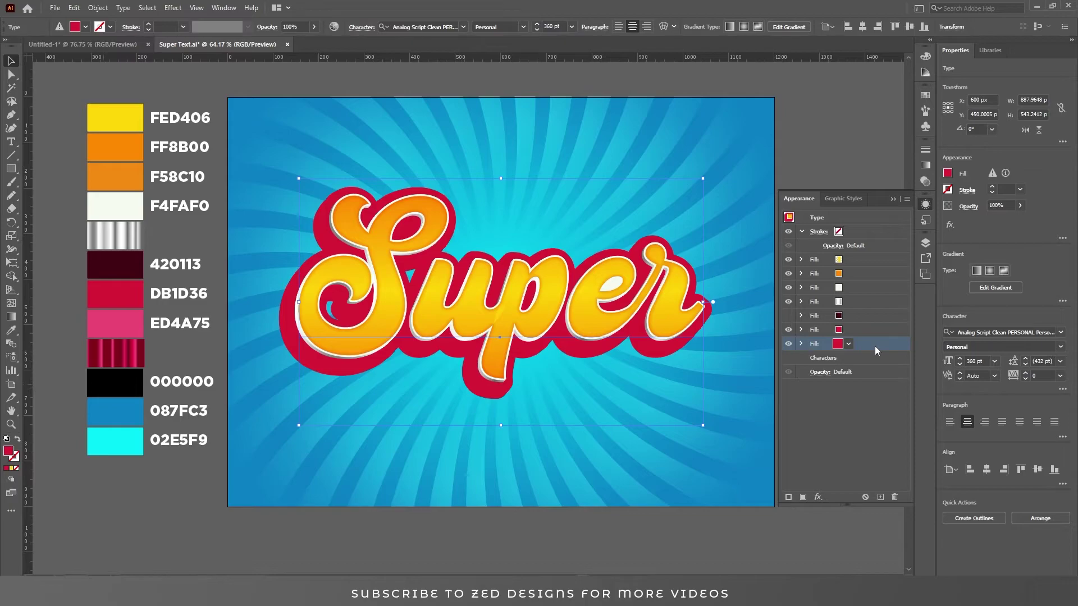
- Eyedropper the crimson striped gradient swatch onto the 40-copy extrusion
click(11, 331)
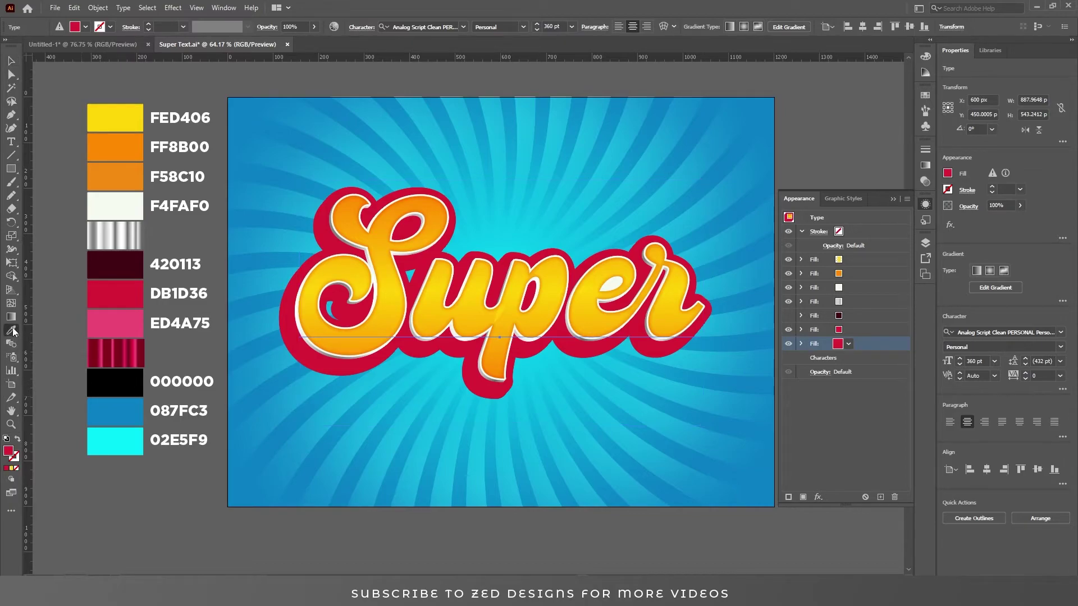
click(124, 347)
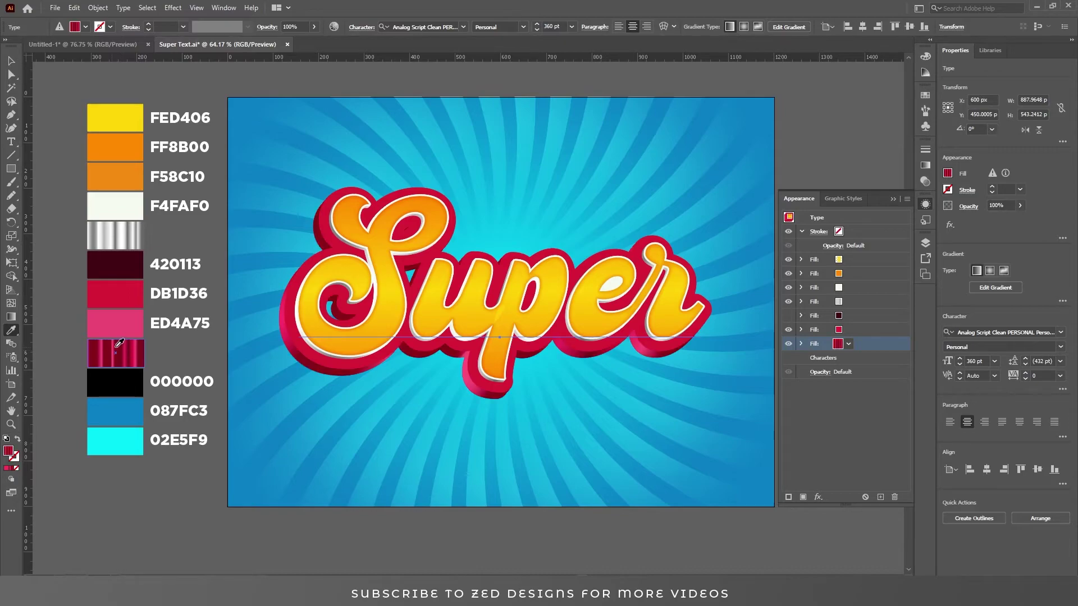
key(v)
click(875, 435)
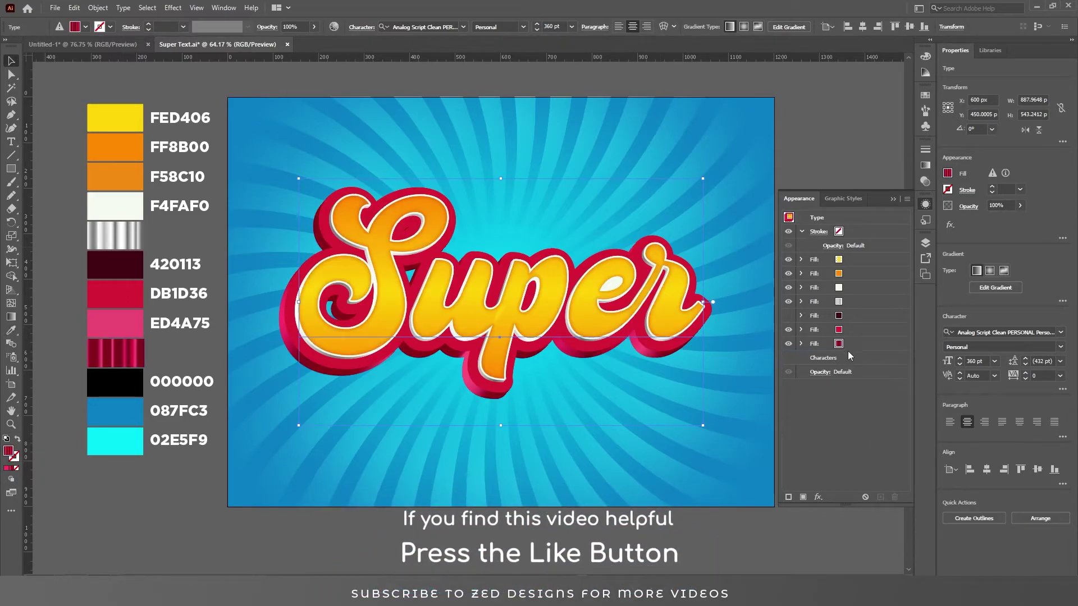
- Duplicate the extruded crimson fill and recolour the copy pink ED4A75
click(854, 330)
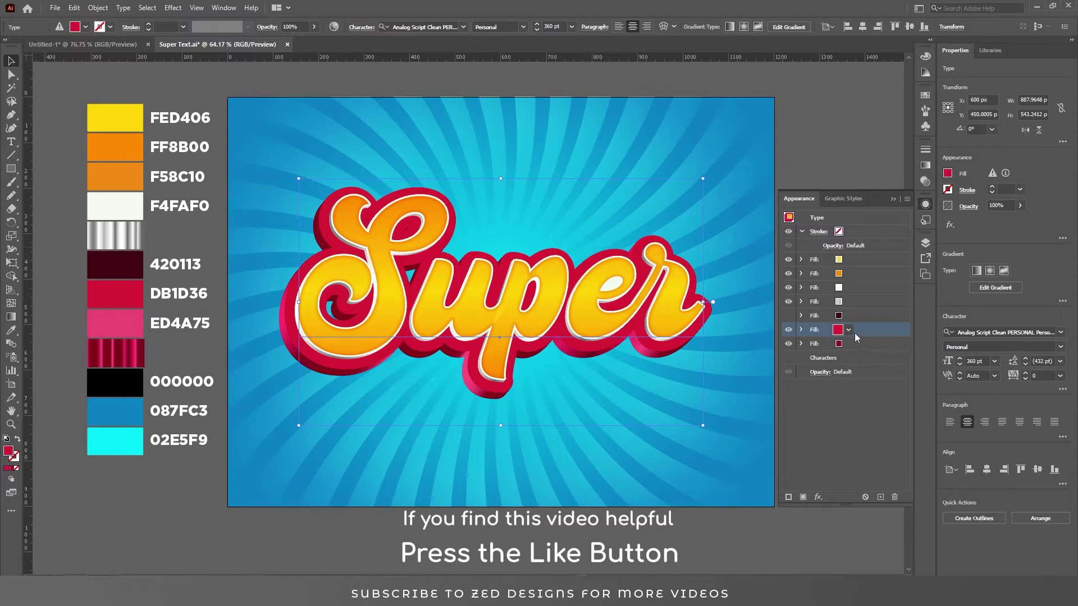
click(880, 497)
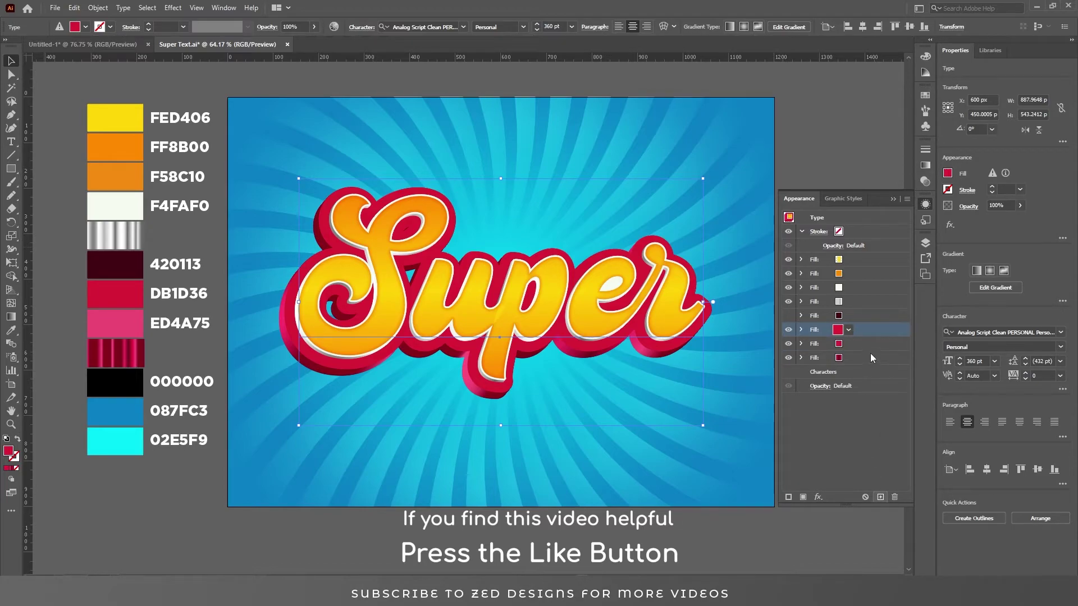
click(865, 345)
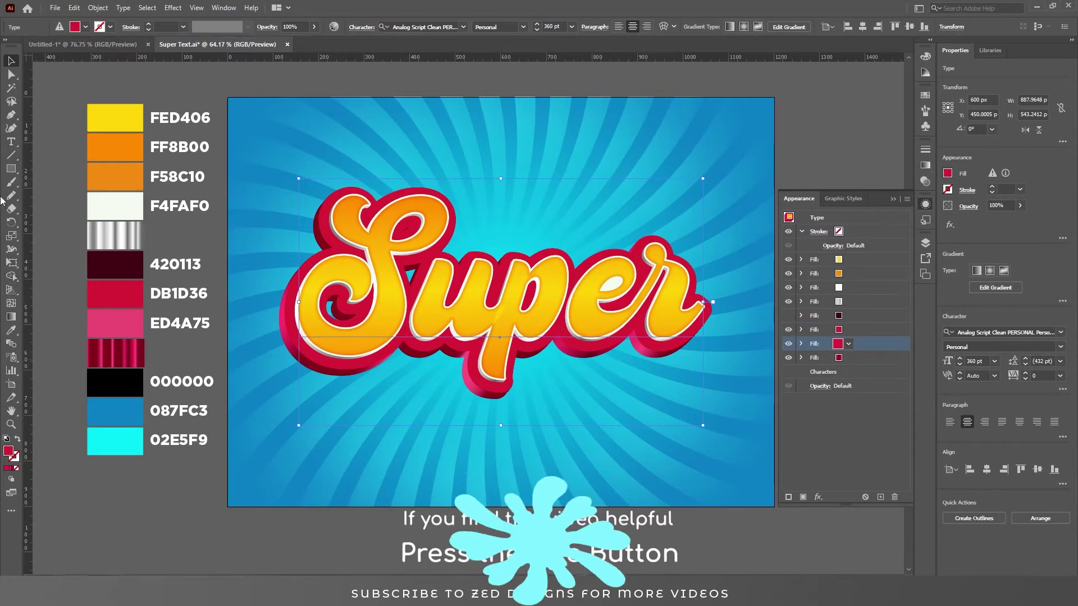
double_click(8, 452)
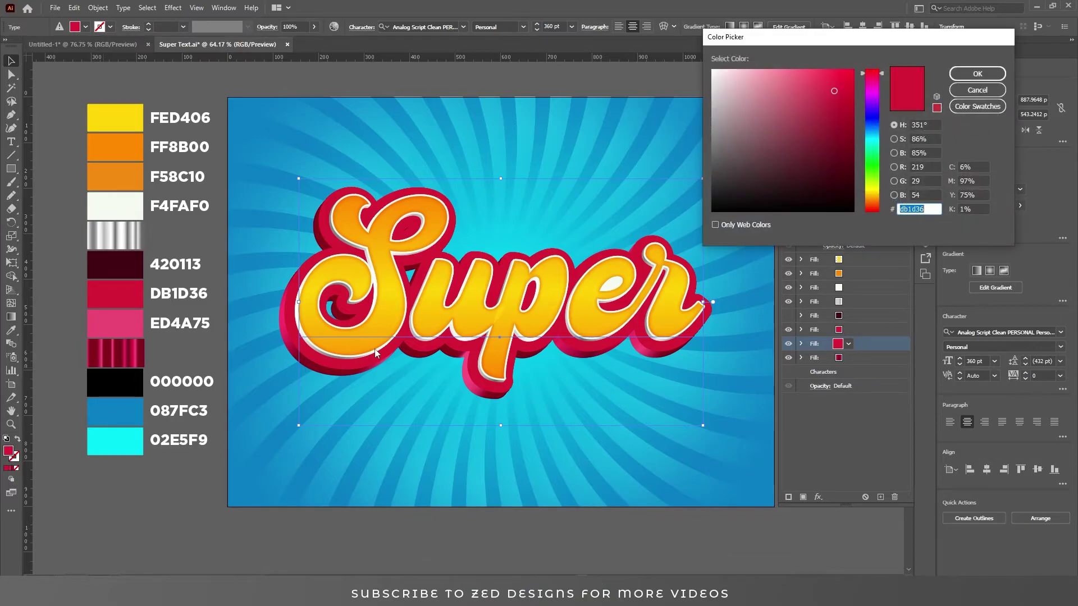
text(ed4a75)
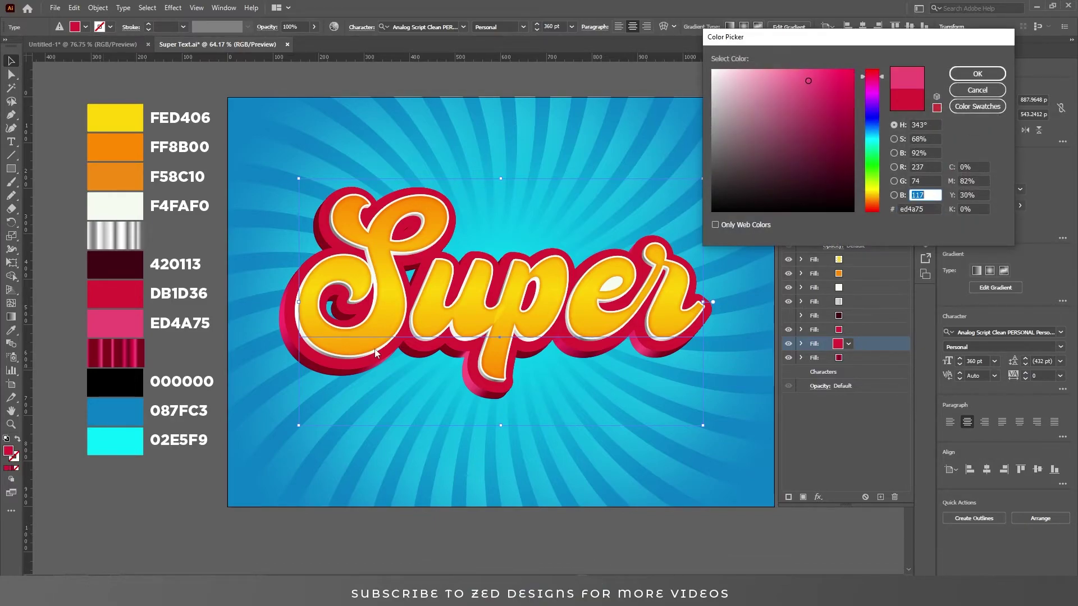
click(977, 73)
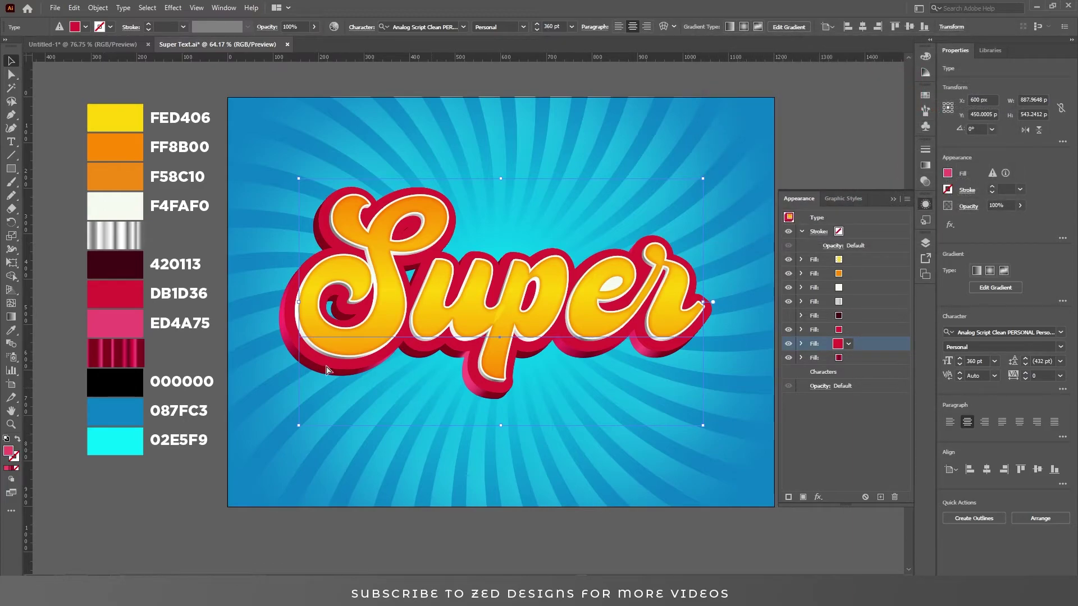
drag(348, 382, 451, 399)
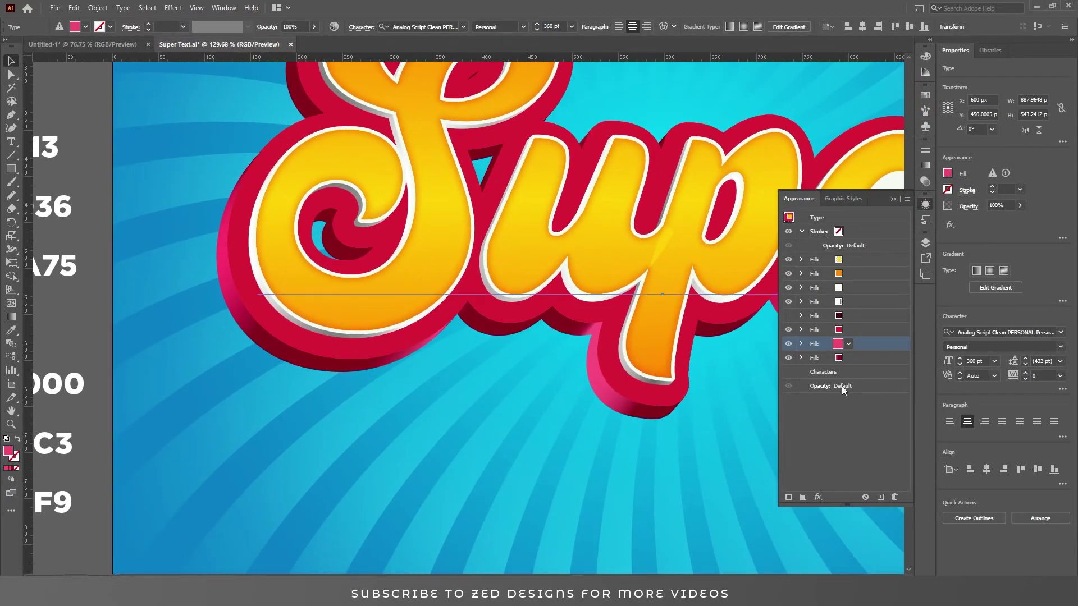
- Set the pink ED4A75 fill's Transform effect to move -9 px horizontally and 9 px vertically
click(801, 344)
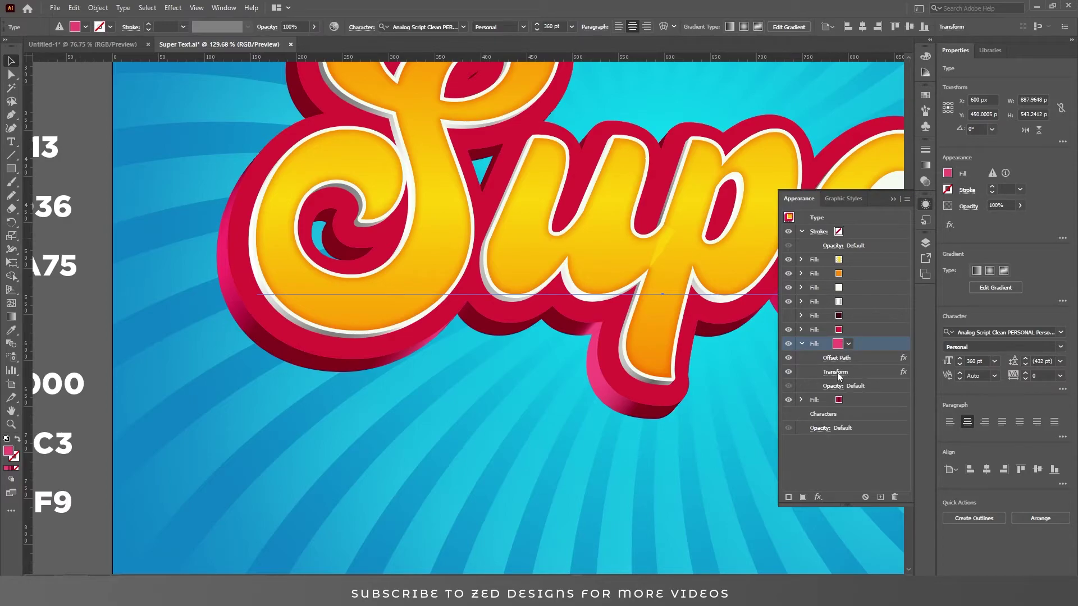
click(835, 372)
key(Tab)
key(Tab)
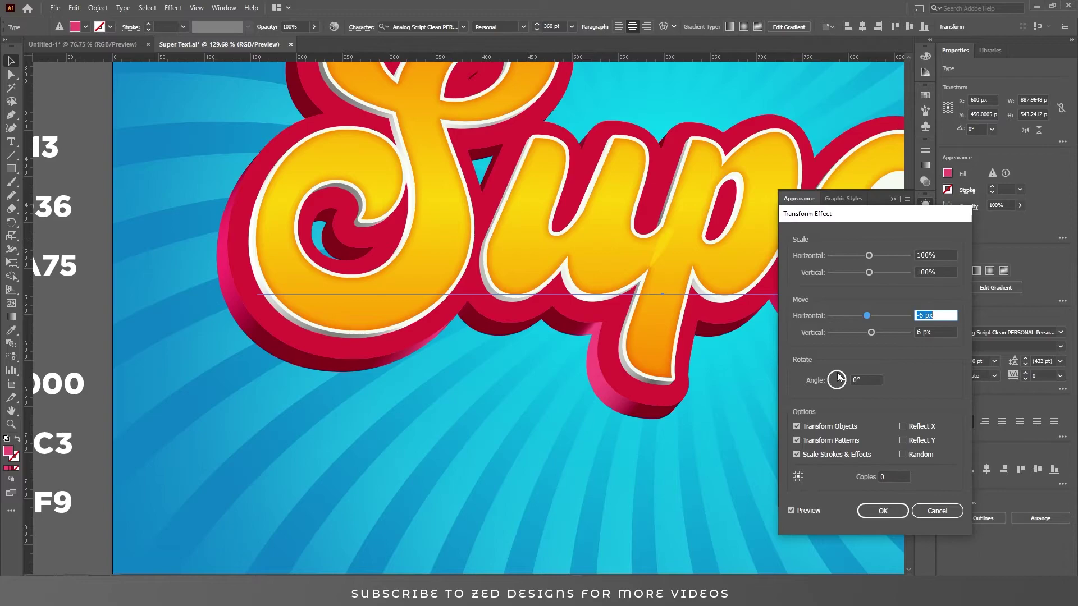
text(-.9)
key(Tab)
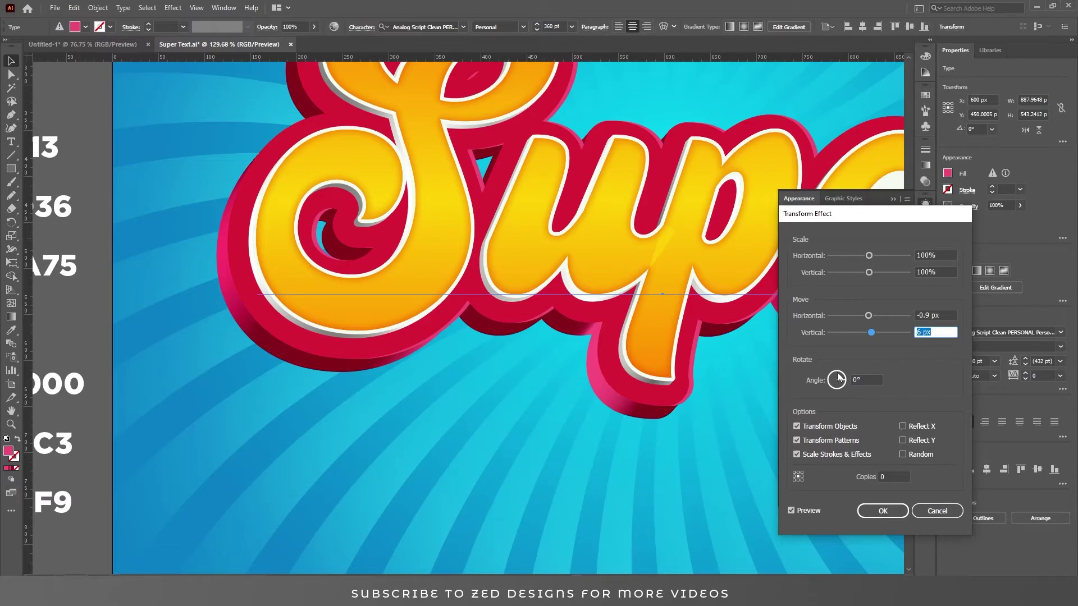
key(shift+Tab)
text(-9)
key(Tab)
text(9)
key(Tab)
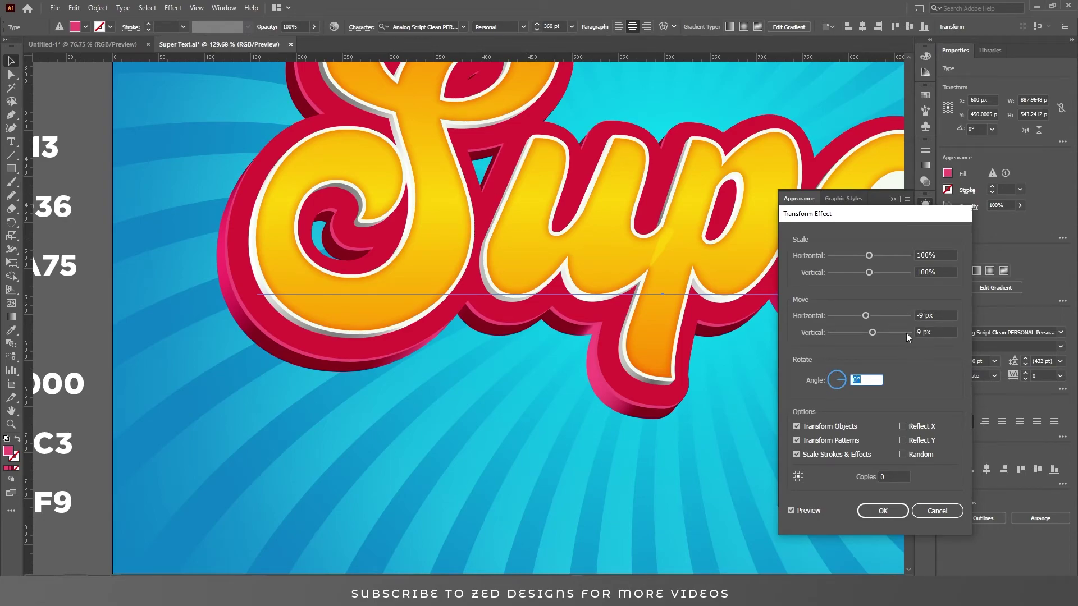
click(883, 511)
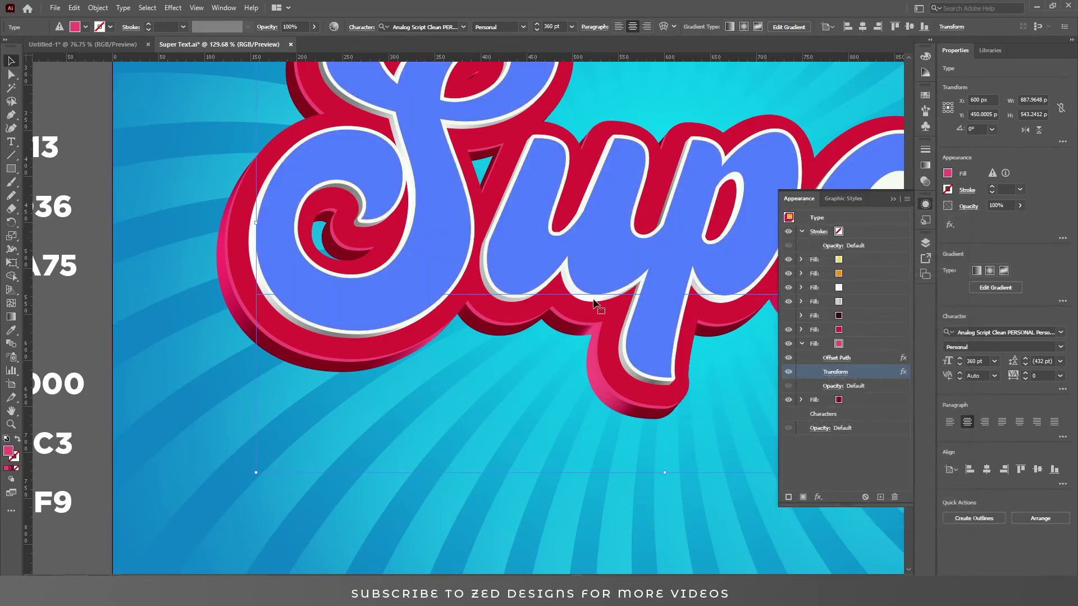
alt+click(541, 286)
alt+click(540, 286)
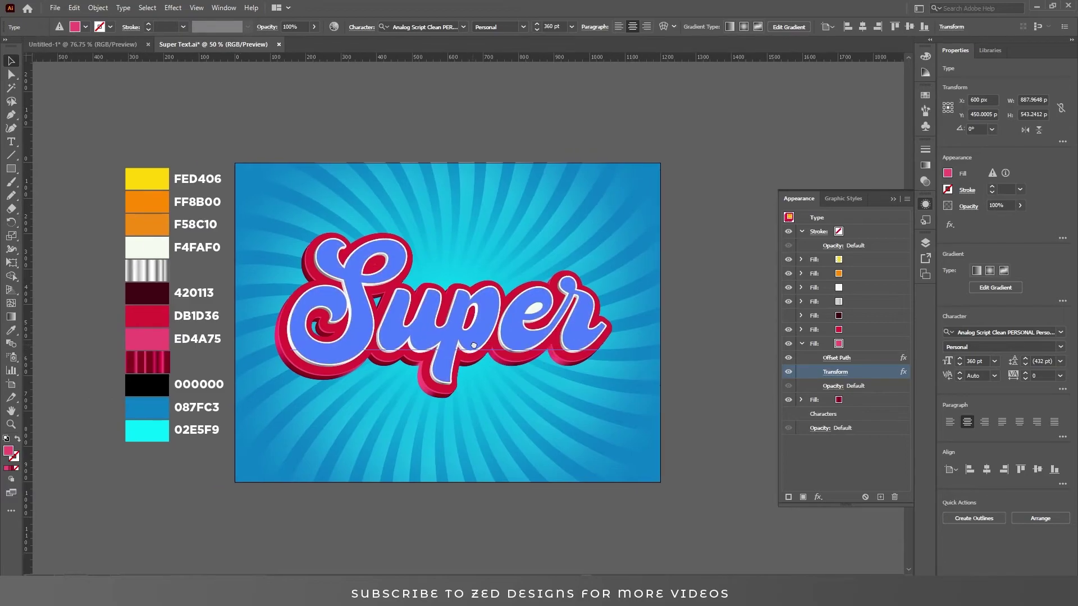
drag(438, 381, 464, 381)
- Make the dark maroon fill visible and set its Transform move to -9 px and 9 px
click(856, 318)
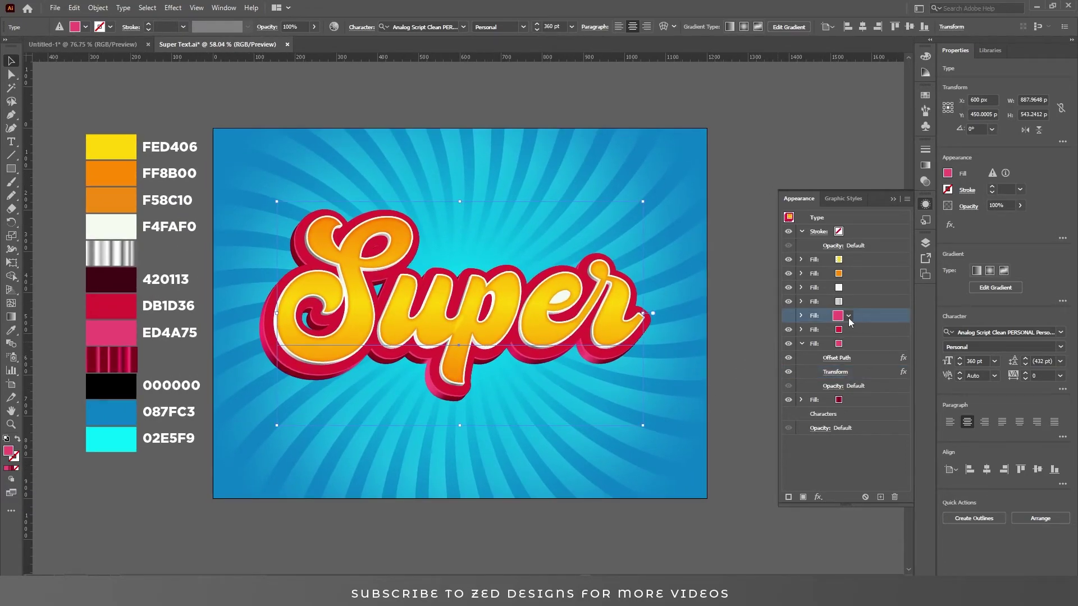
click(787, 316)
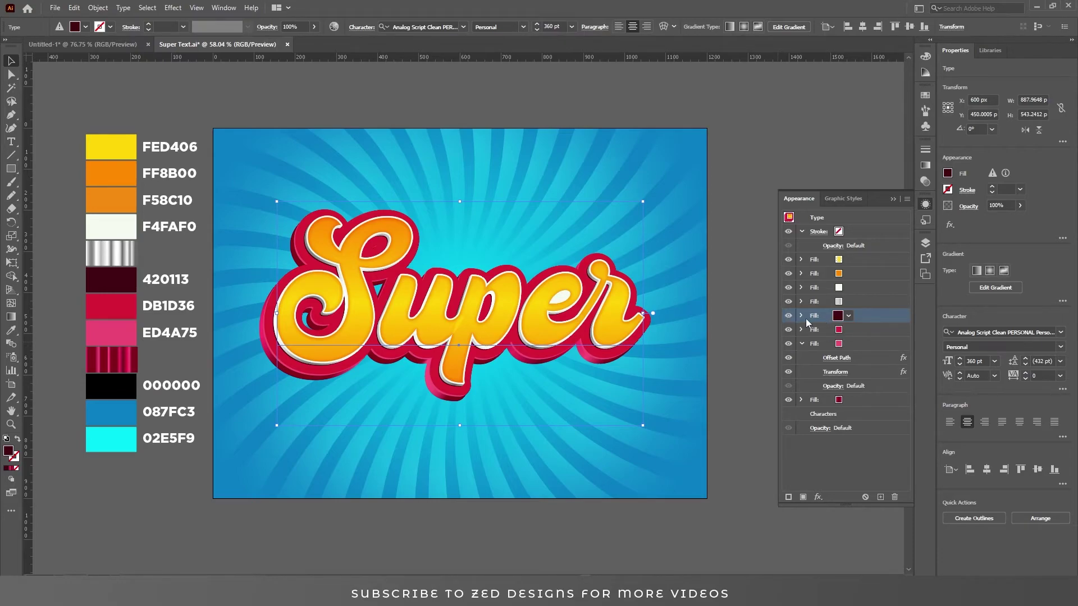
click(802, 316)
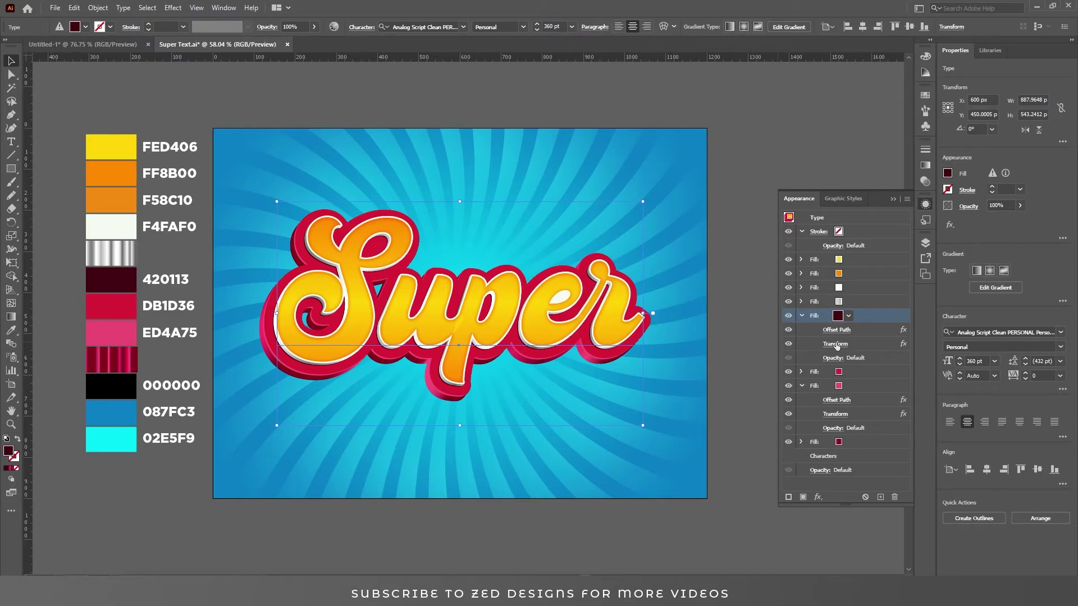
click(836, 343)
key(Tab)
key(Tab)
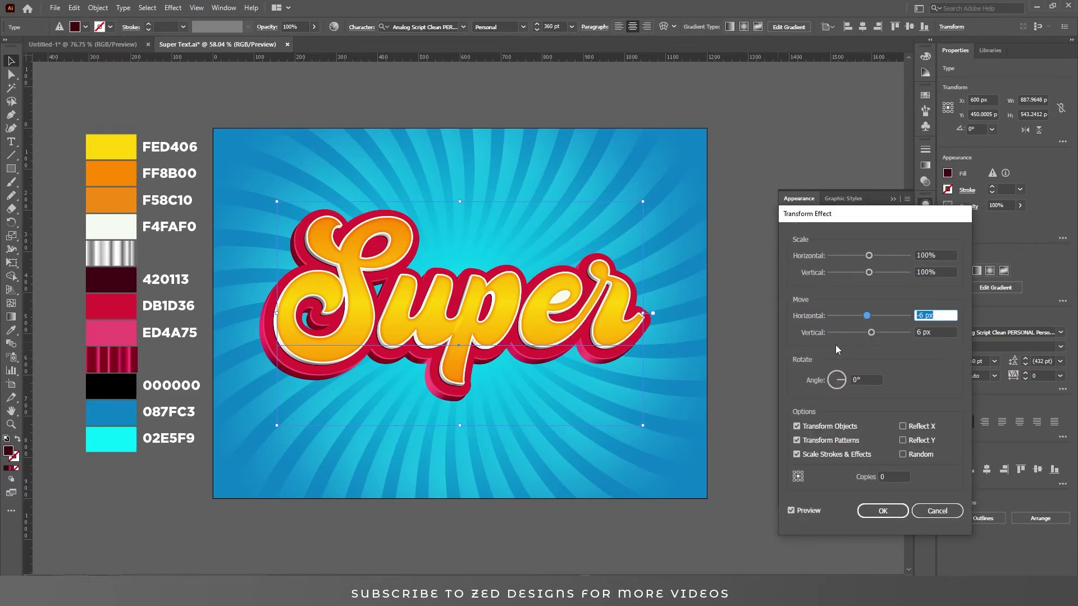
text(9-9)
key(Tab)
text(9)
click(917, 316)
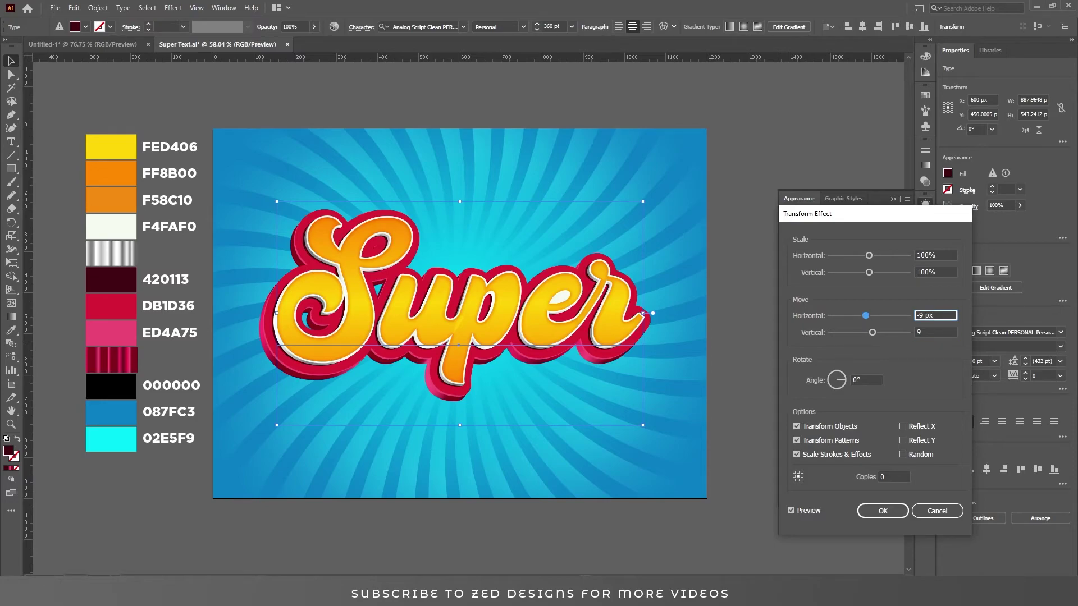
click(882, 511)
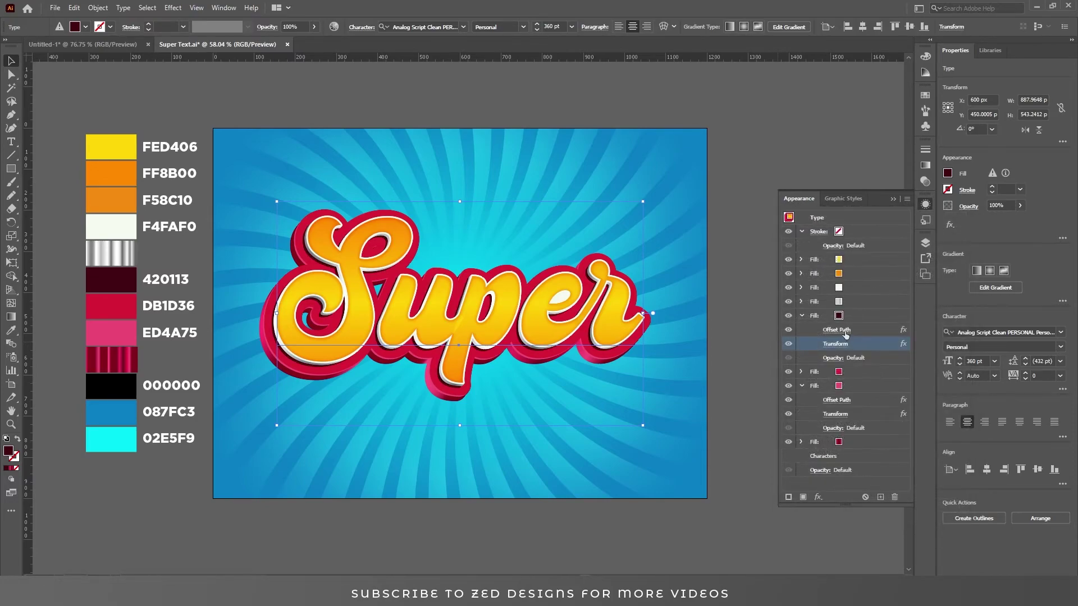
- Add a 13 px Gaussian Blur to the dark fill
click(802, 315)
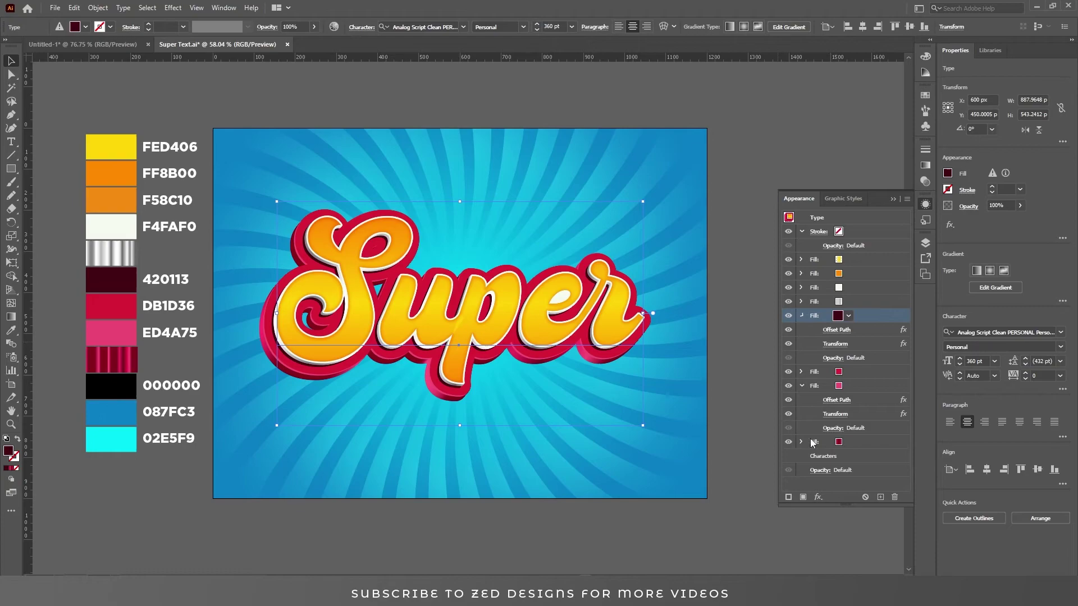
click(819, 496)
click(759, 351)
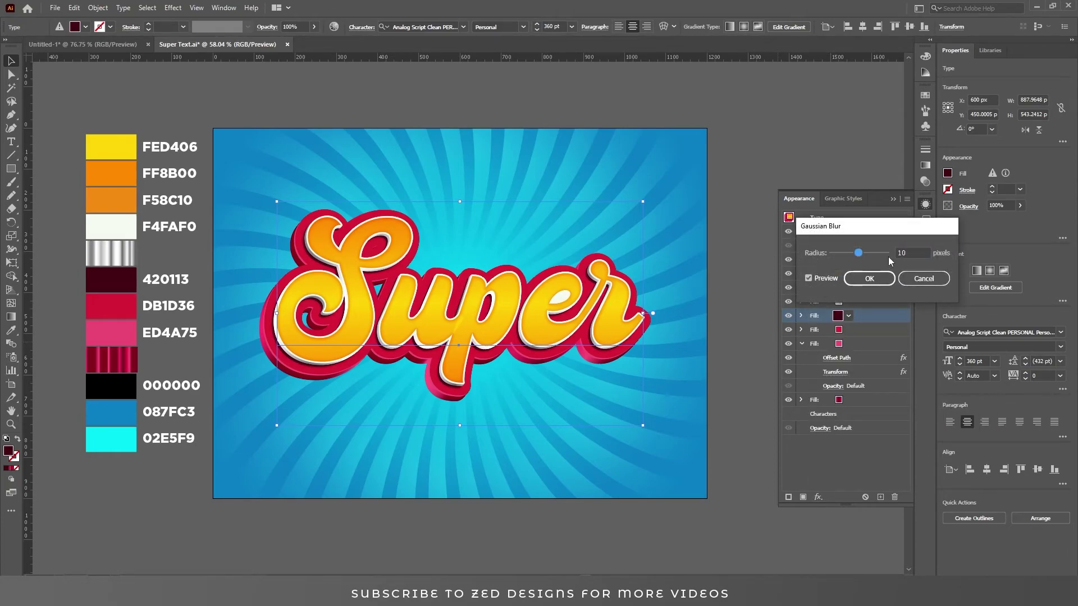
click(905, 253)
key(Up)
key(Up)
key(Up)
click(869, 278)
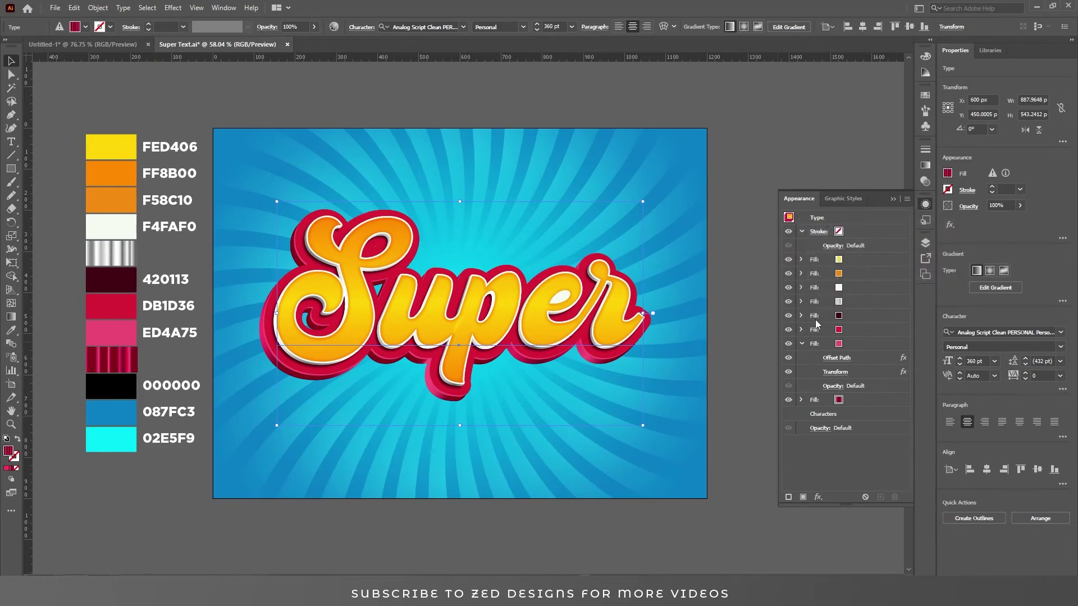
- Set the dark fill's blend mode to Multiply and collapse the fill effect lists
click(803, 315)
click(842, 372)
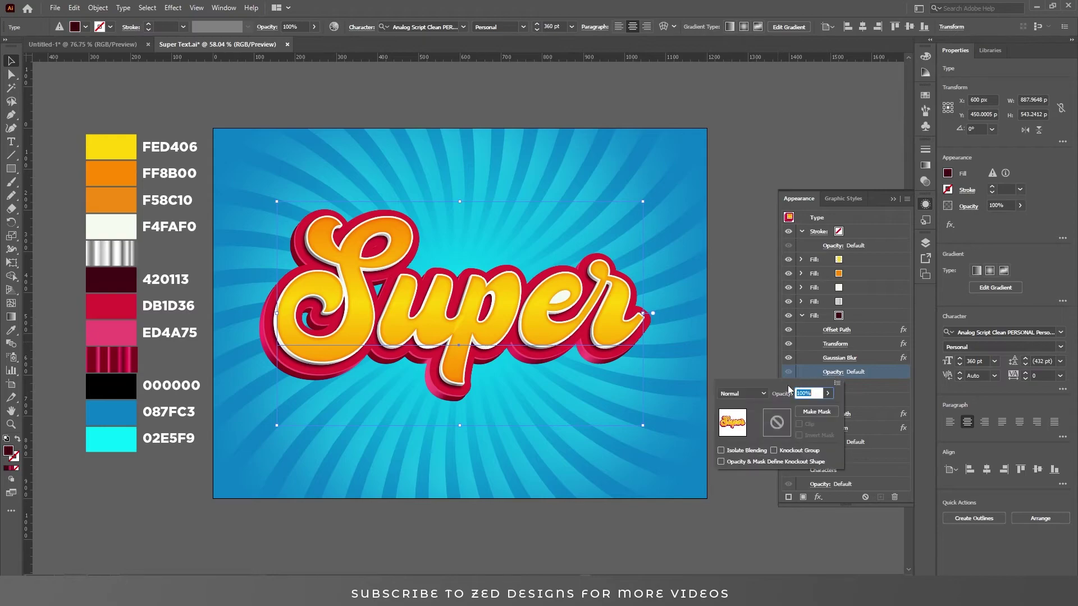
click(742, 393)
click(740, 209)
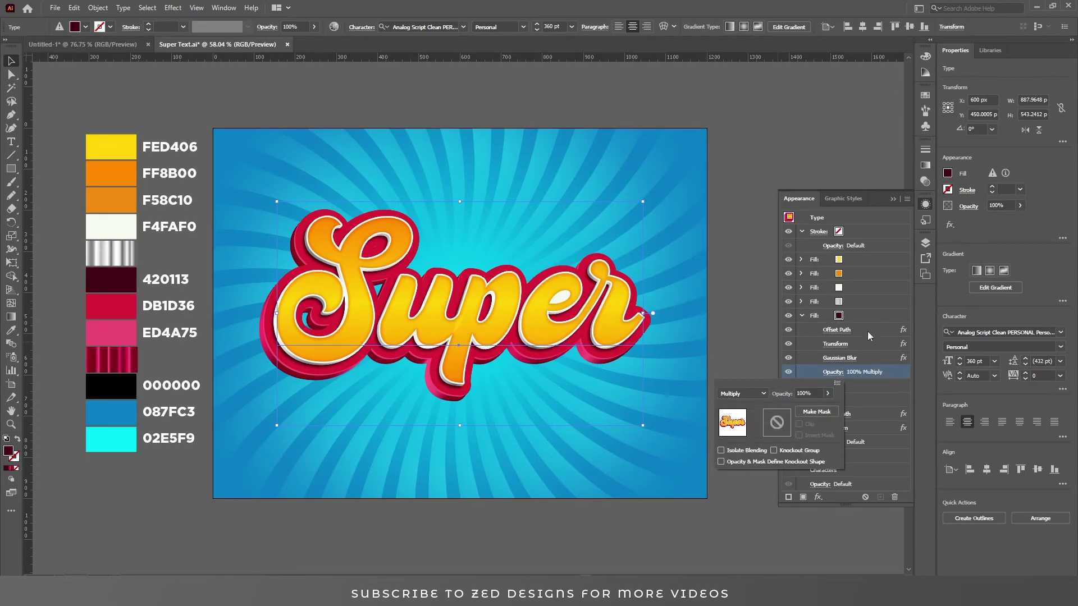
click(865, 317)
click(802, 315)
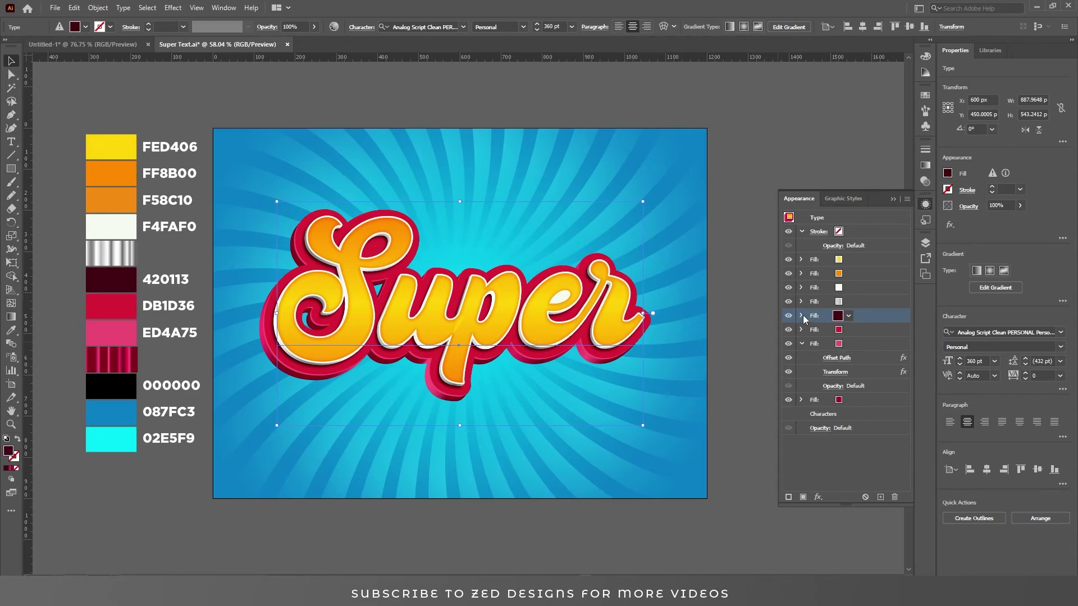
click(801, 343)
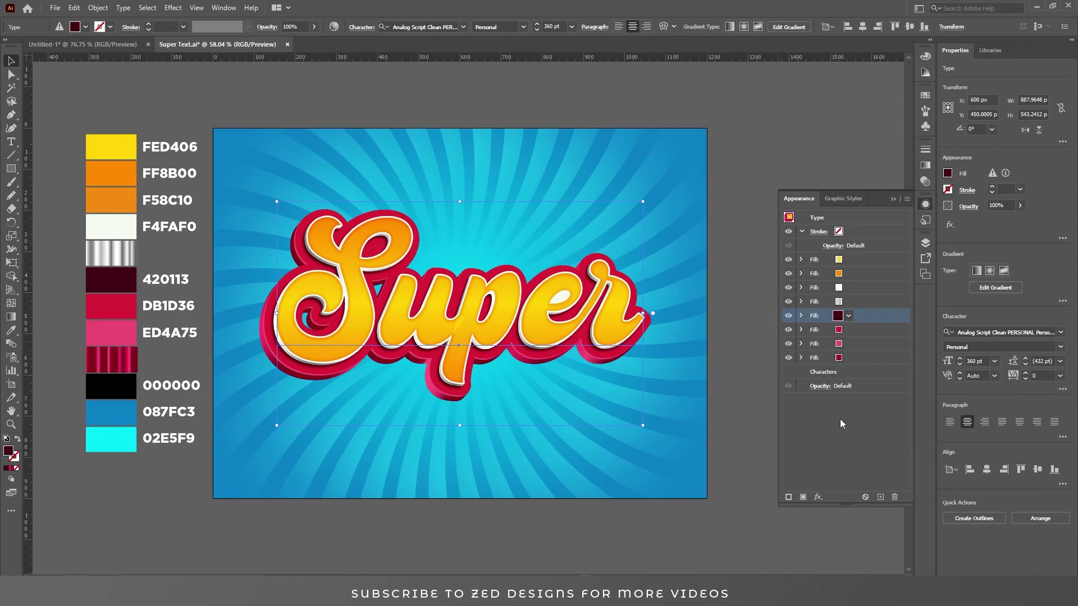
click(840, 419)
click(858, 331)
- Duplicate the red fill and make the copy black
click(880, 497)
click(848, 329)
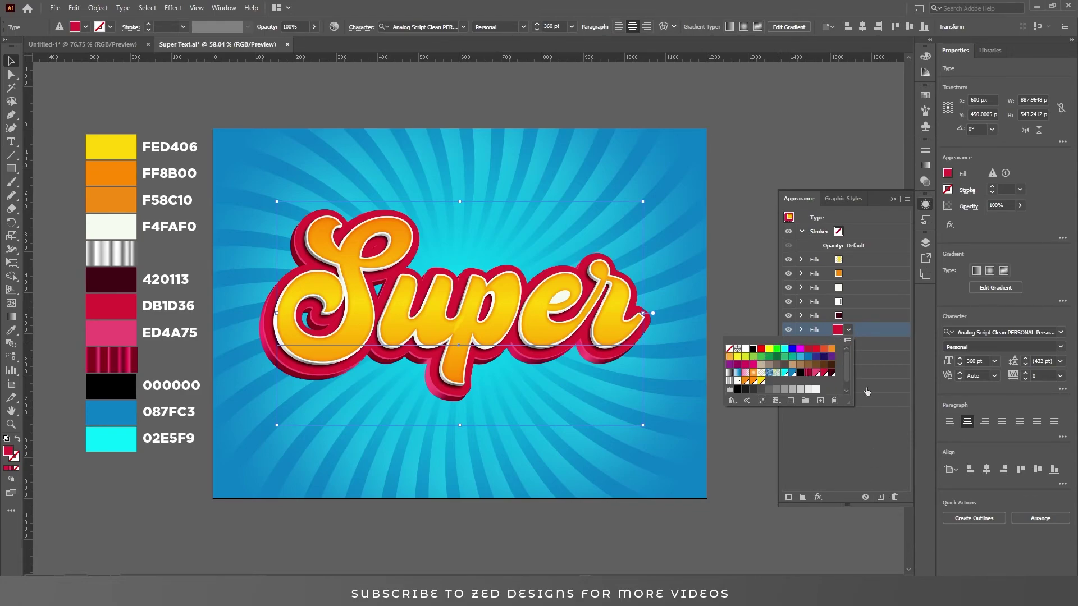
click(800, 372)
- Move the black fill -30 px and 30 px and drag it to the bottom of the stack
click(800, 329)
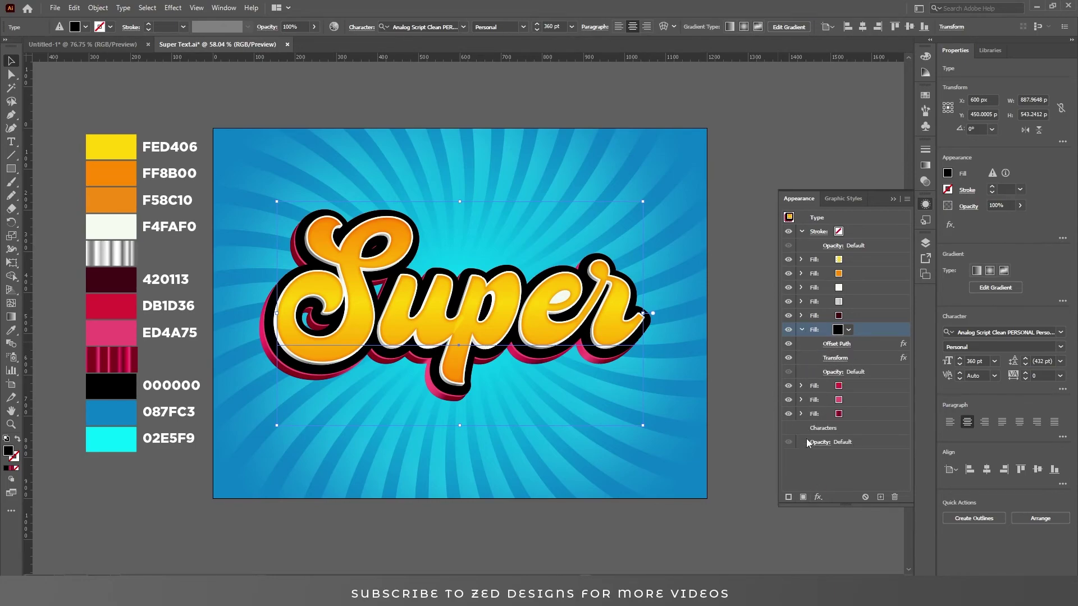
key(Tab)
key(Tab)
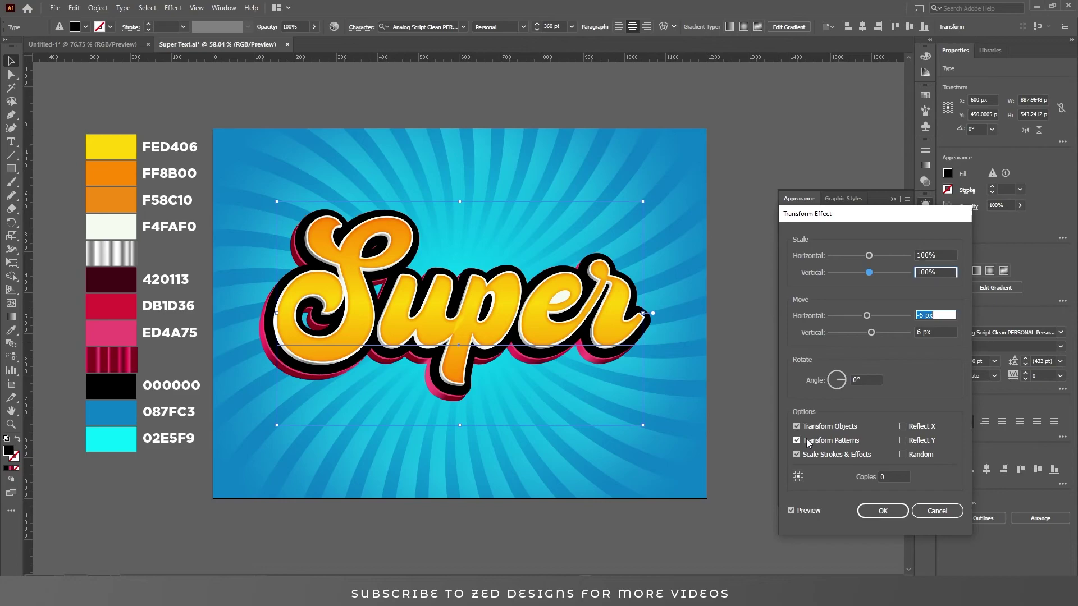
text(-30)
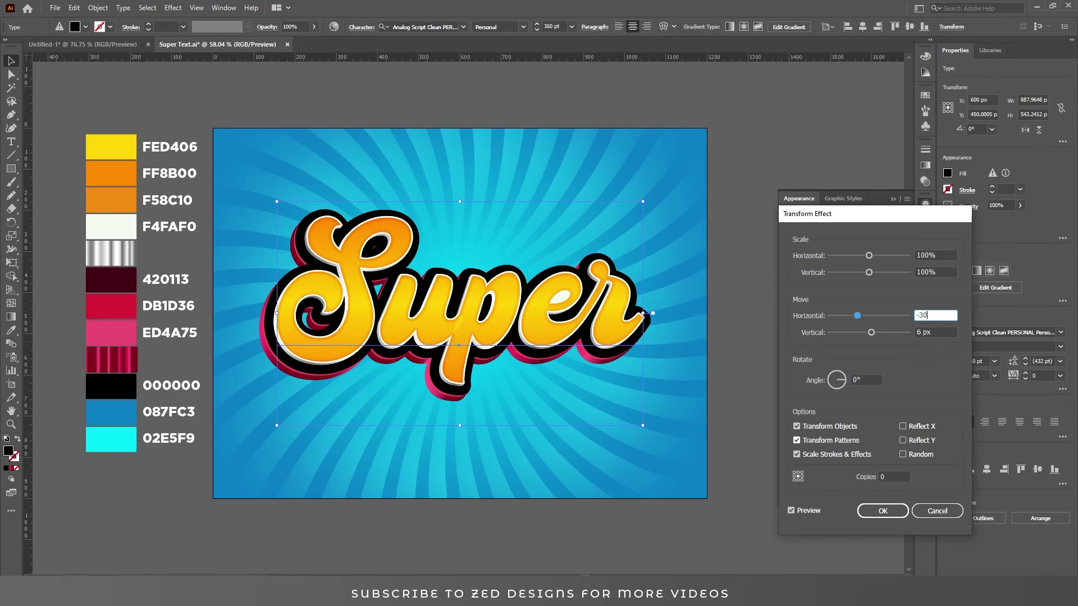
key(Tab)
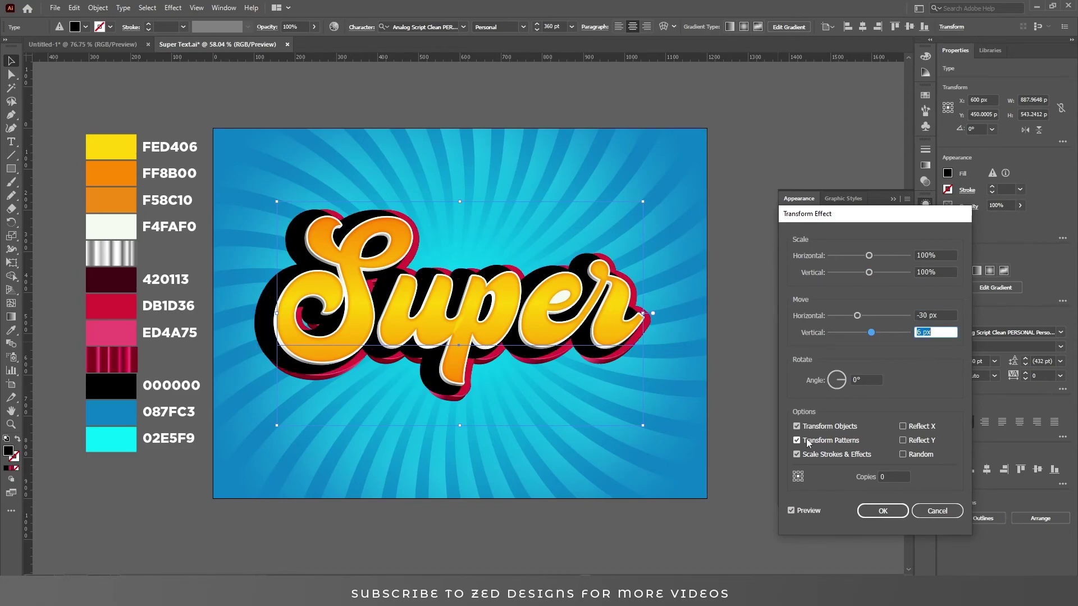
text(30)
key(Tab)
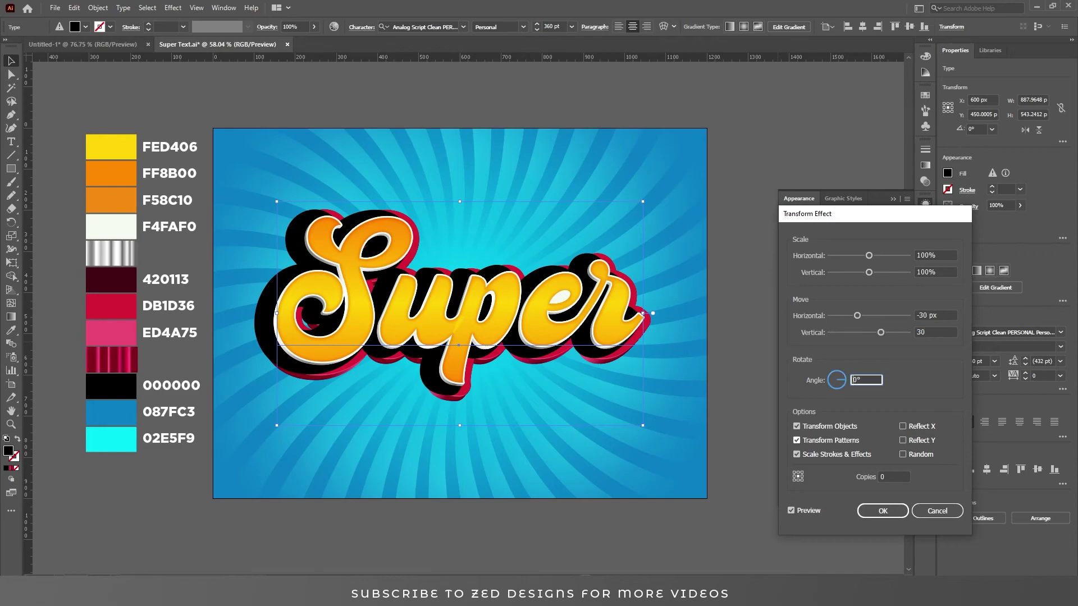
click(882, 511)
click(857, 329)
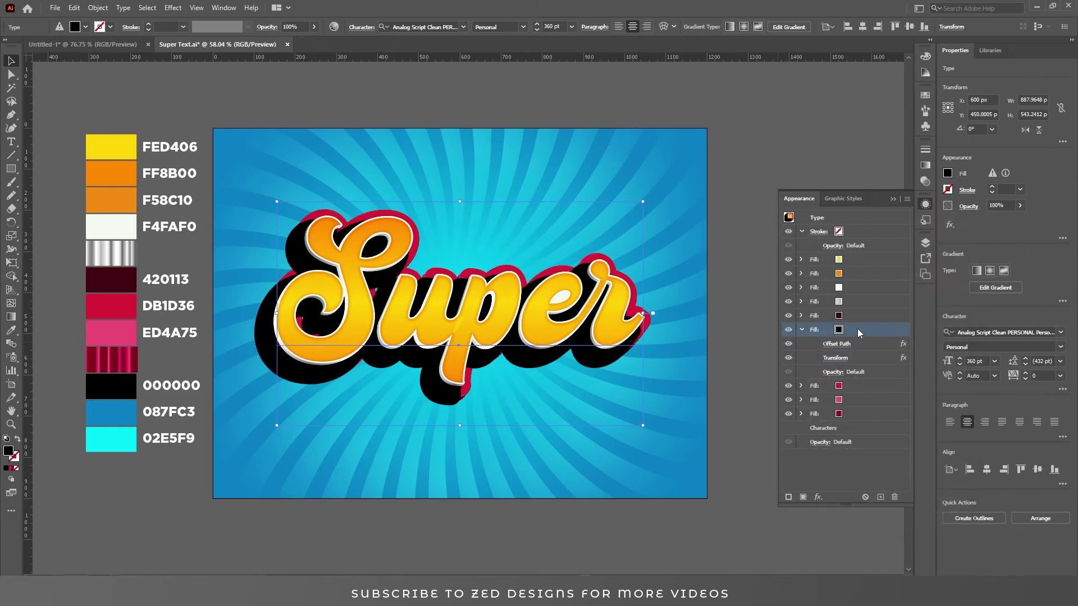
click(801, 329)
drag(858, 330, 850, 378)
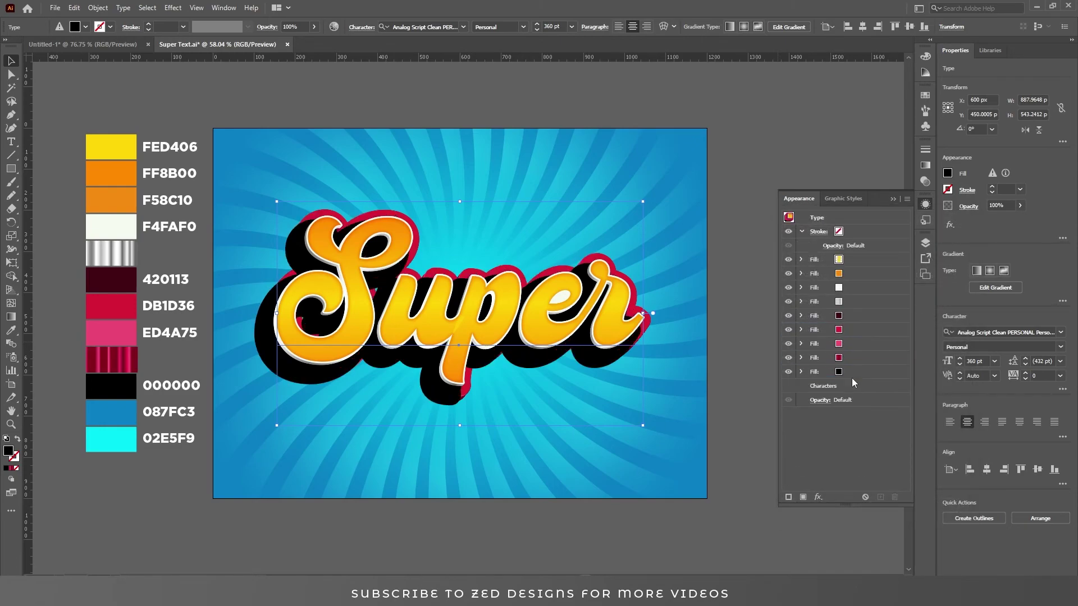
- Apply a 35 px Gaussian Blur to the bottom black fill
click(850, 372)
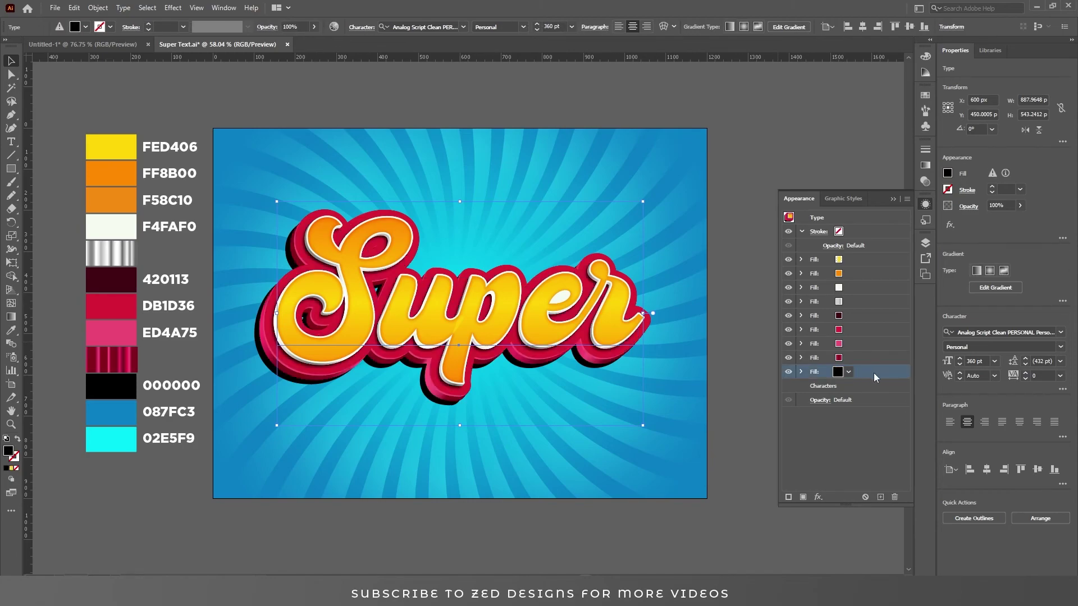
click(818, 496)
mouse_move(856, 400)
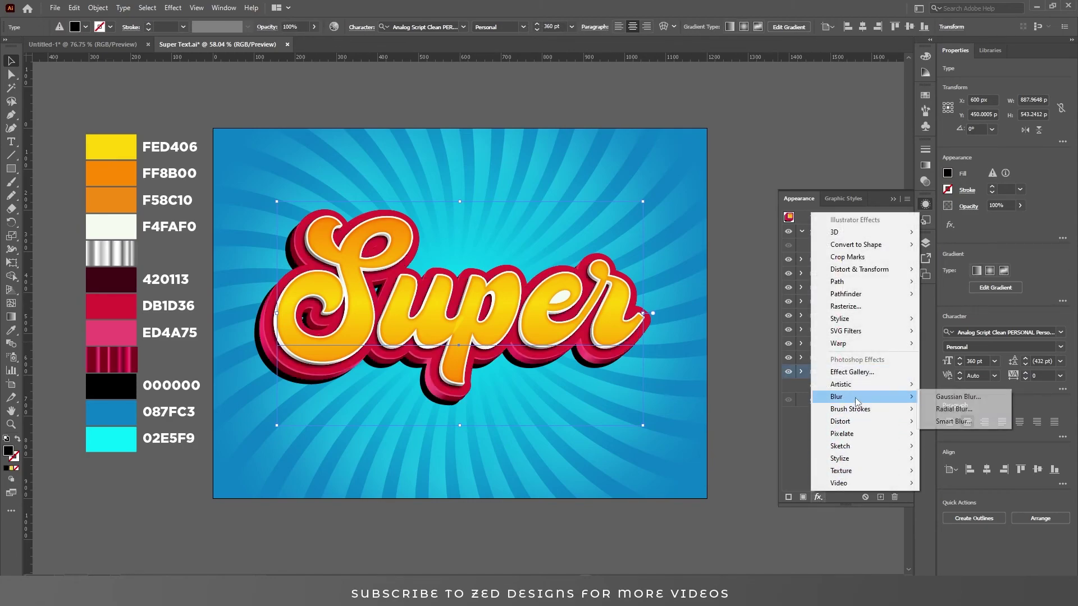
click(958, 398)
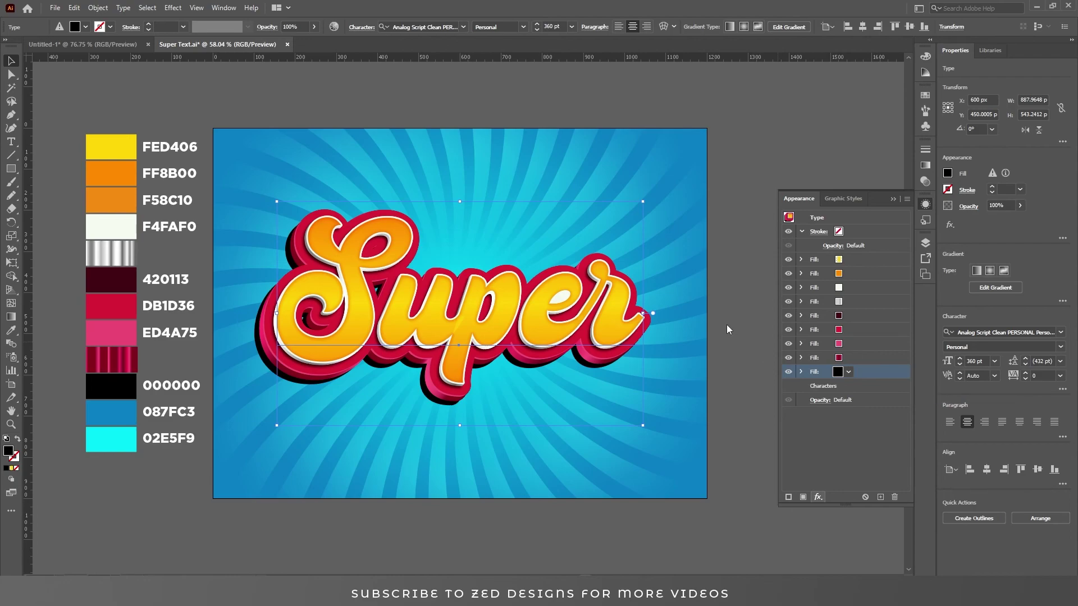
double_click(902, 252)
text(35)
key(Tab)
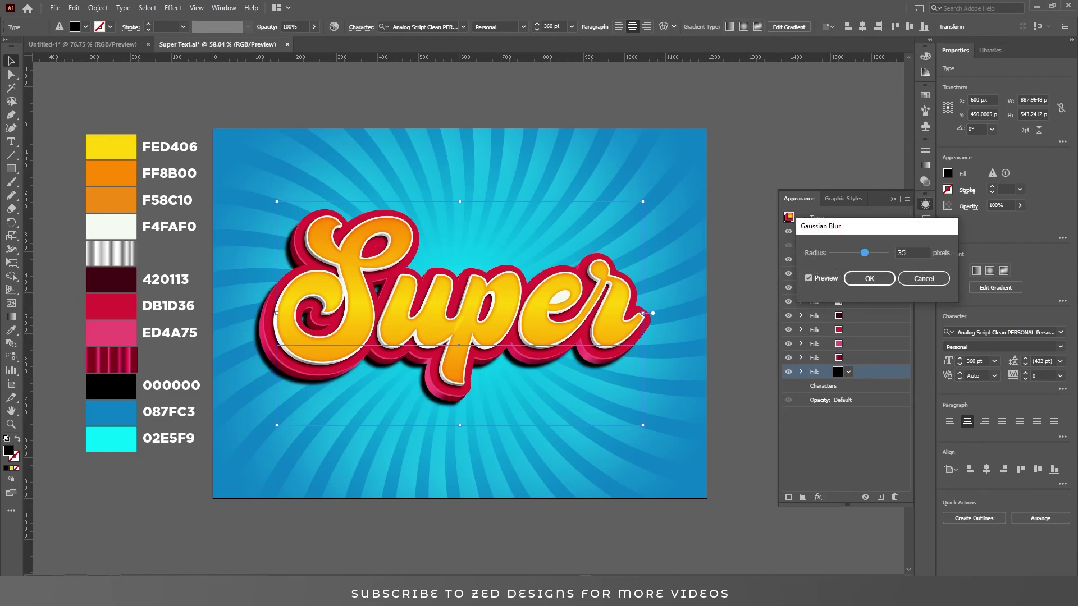
click(868, 279)
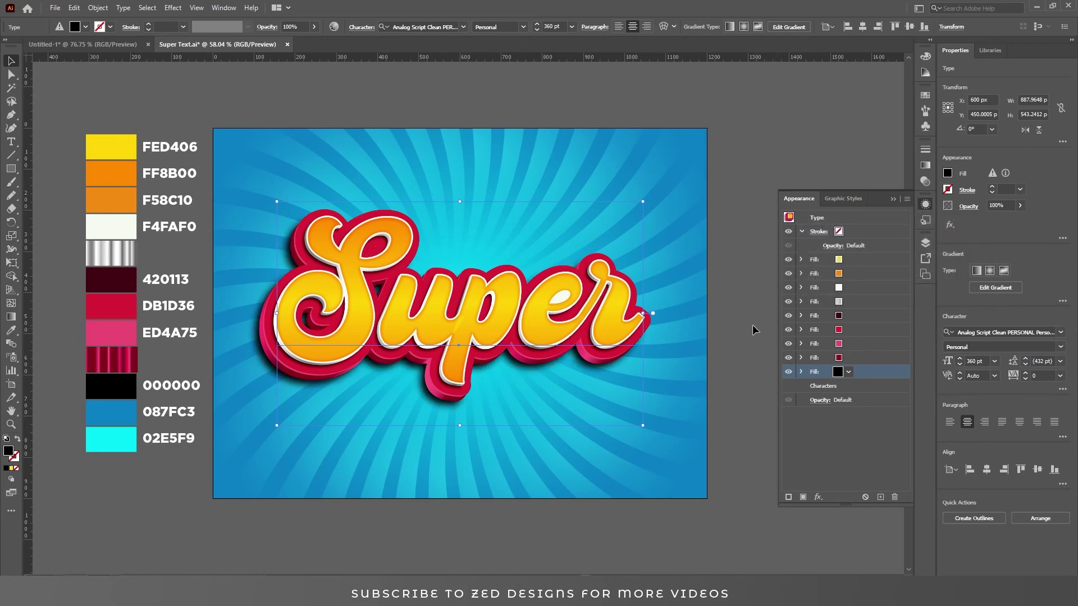
- Deselect the text, close the Appearance panel and zoom in on 'Super'
click(743, 312)
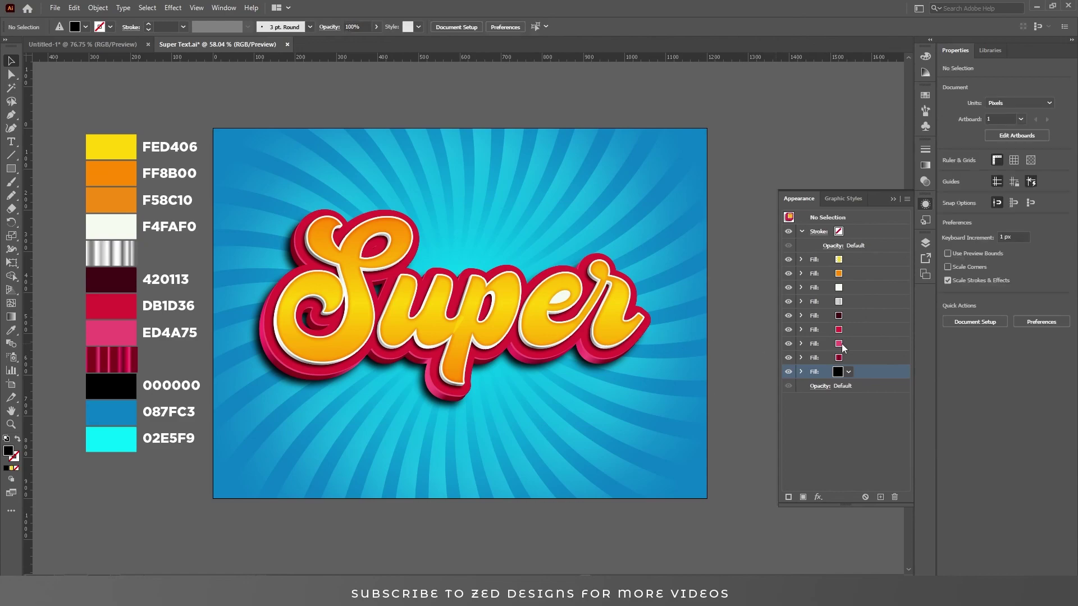
click(892, 199)
drag(427, 419, 477, 328)
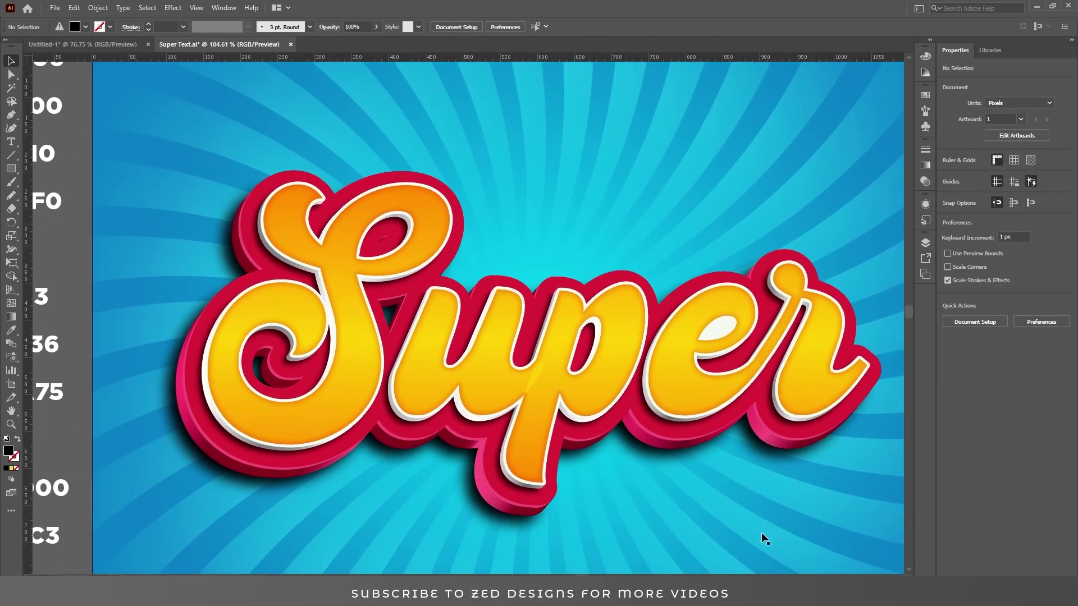